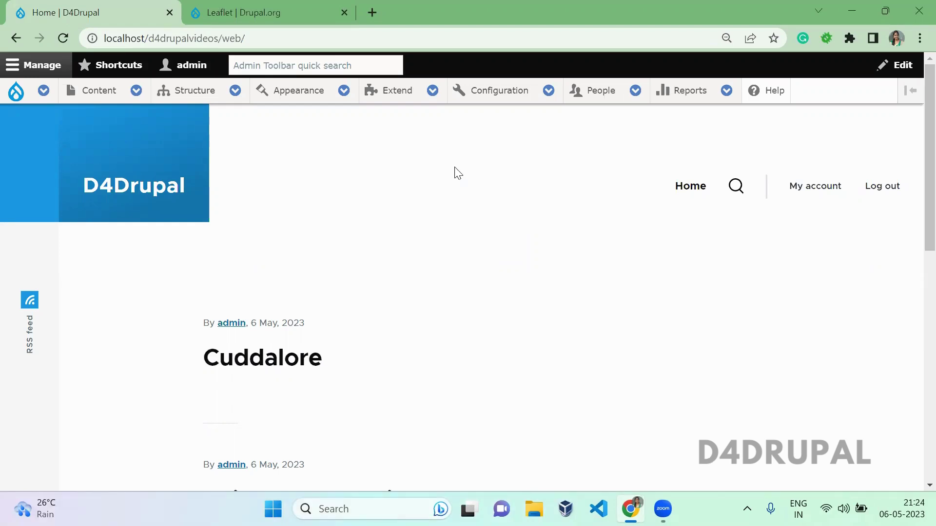
# View the Leaflet module's project page on Drupal.org, then return to the local Drupal site
pyautogui.hotkey('ctrl', 'Tab')
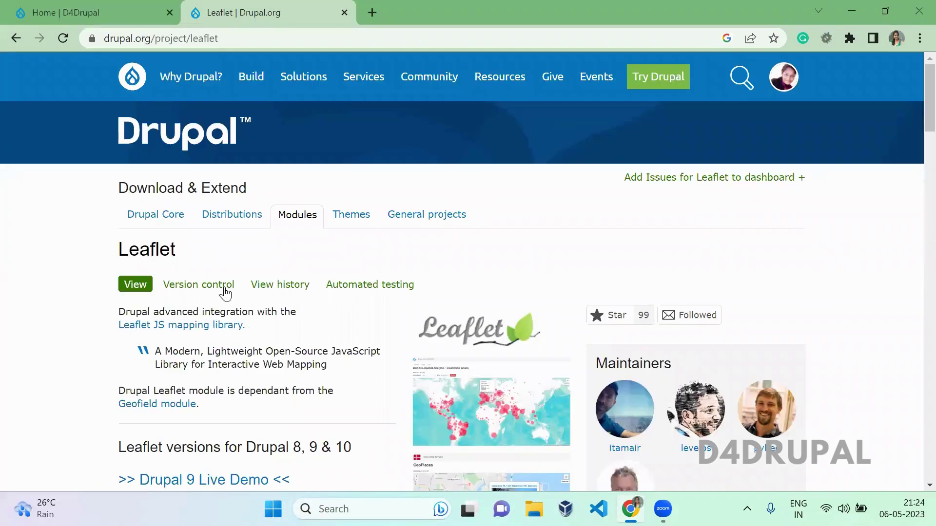
pyautogui.doubleClick(166, 282)
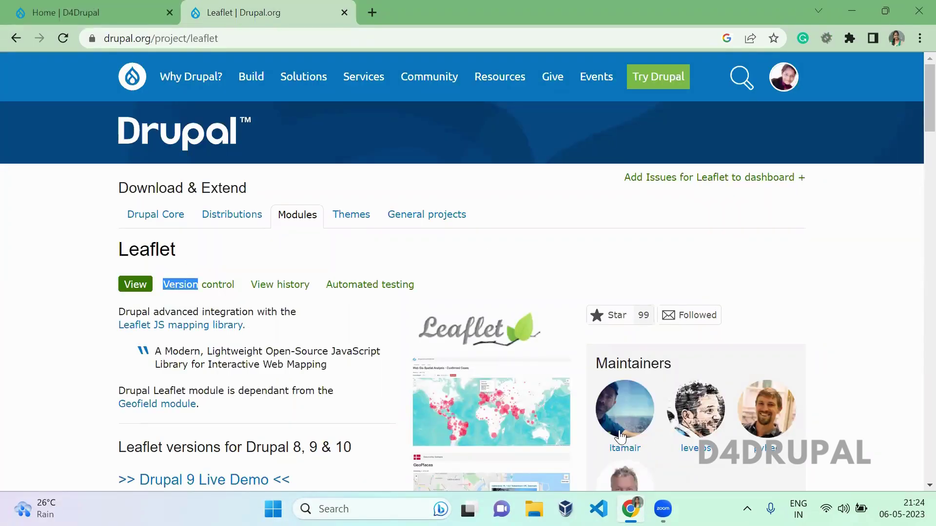
pyautogui.click(97, 10)
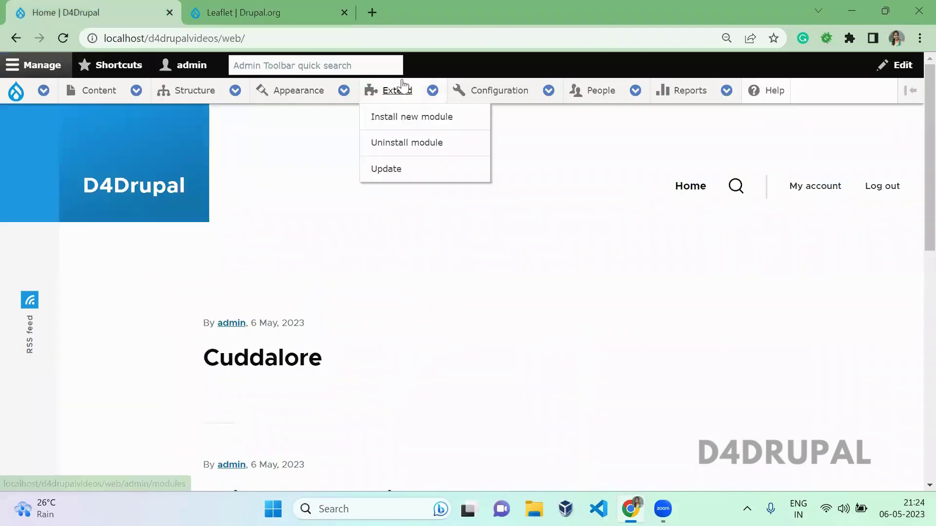
# Open the site's module list and filter it by "leafl" to check the Leaflet modules
pyautogui.click(403, 84)
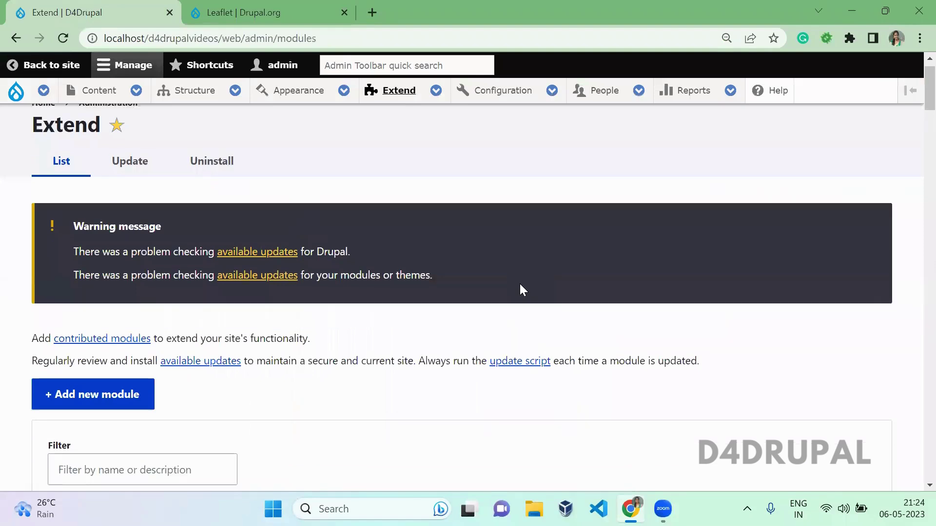
pyautogui.scroll(-3, 520, 291)
pyautogui.click(199, 289)
pyautogui.write('leafl')
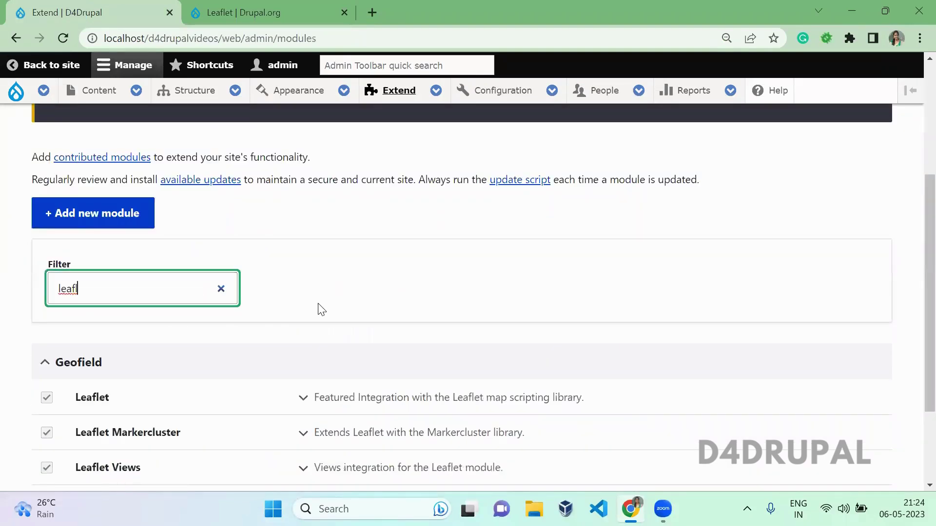
pyautogui.scroll(-3, 916, 319)
pyautogui.write('fl')
# Filter the module list by "geof" and expand the Geofield module's details
pyautogui.moveTo(147, 159); pyautogui.dragTo(2, 154)
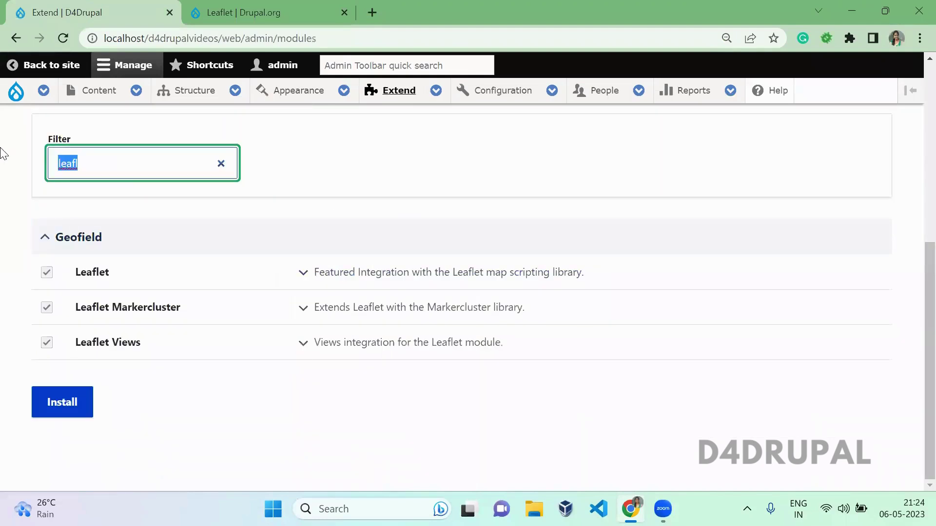
pyautogui.write('geof')
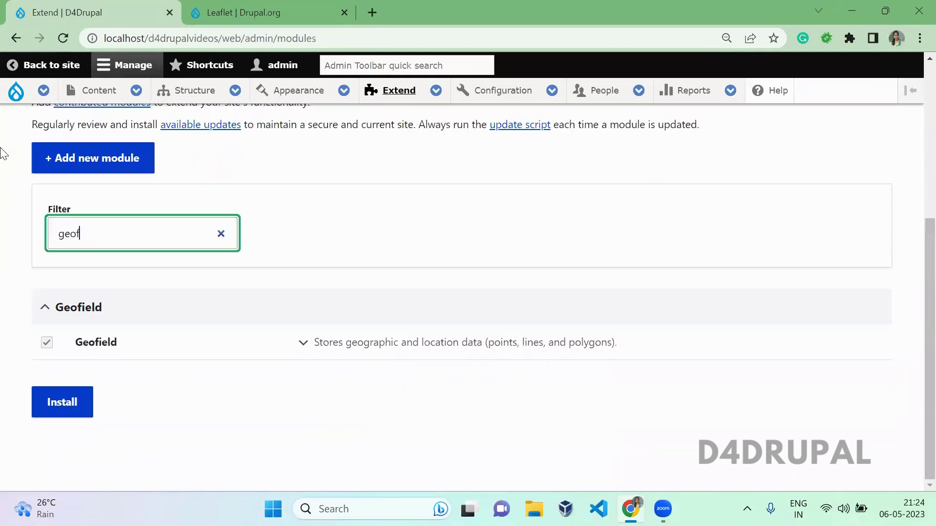
pyautogui.click(380, 344)
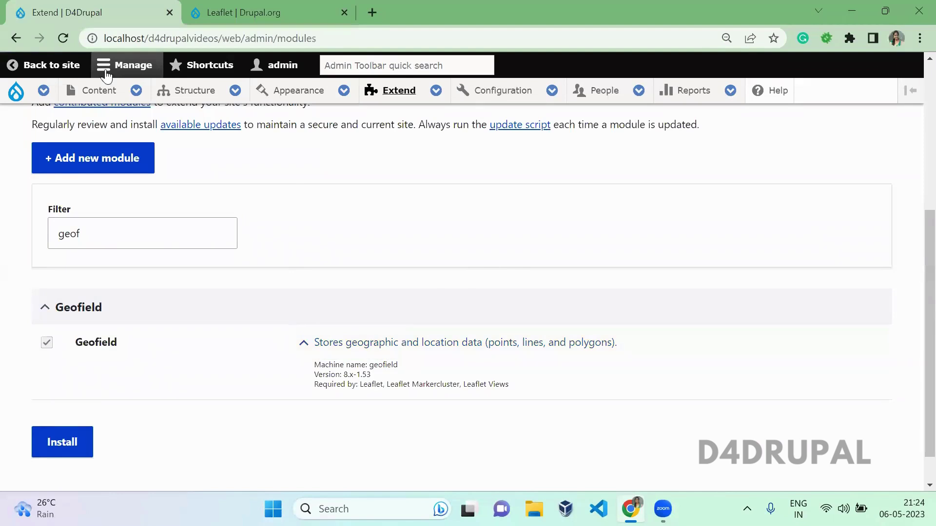
# Open the field management page of the Landmarks content type and check the Location field's machine name and type
pyautogui.moveTo(223, 105)
pyautogui.moveTo(215, 197)
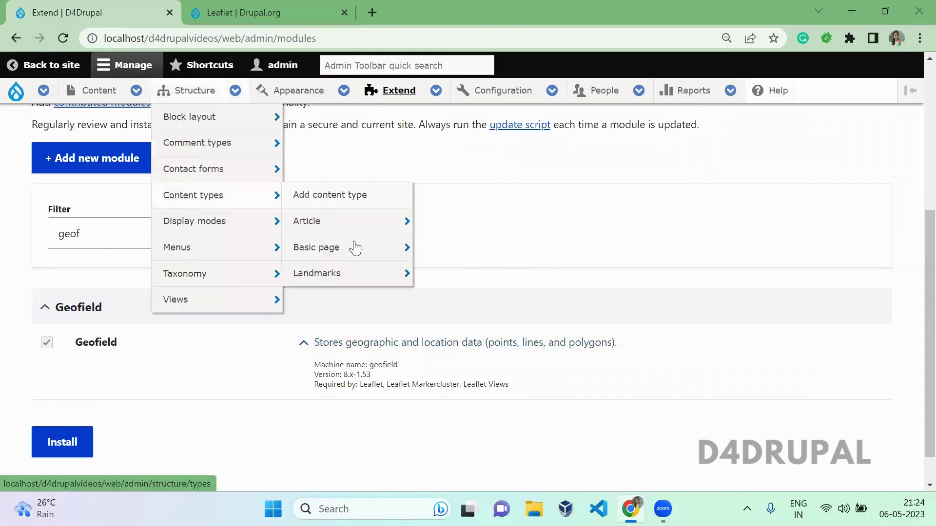
pyautogui.moveTo(356, 275)
pyautogui.click(430, 277)
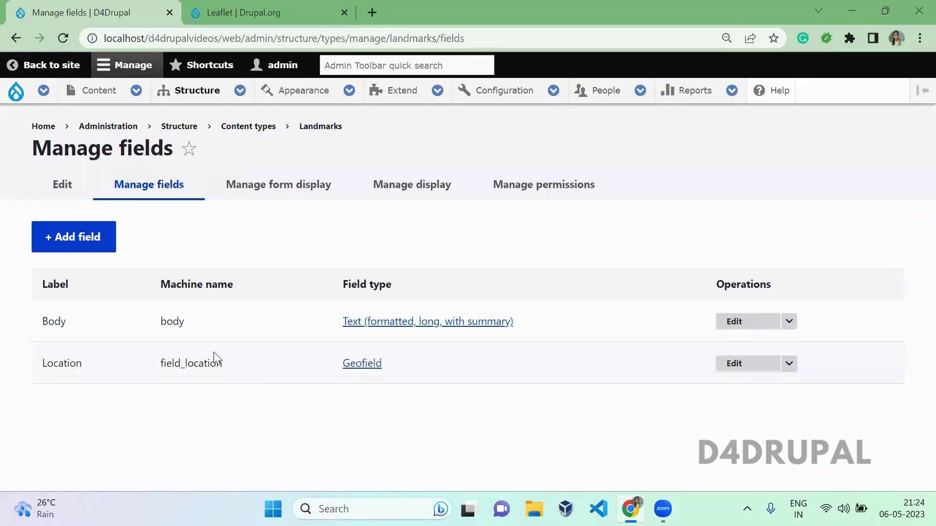
pyautogui.moveTo(214, 356); pyautogui.dragTo(175, 373)
pyautogui.moveTo(396, 380); pyautogui.dragTo(330, 370)
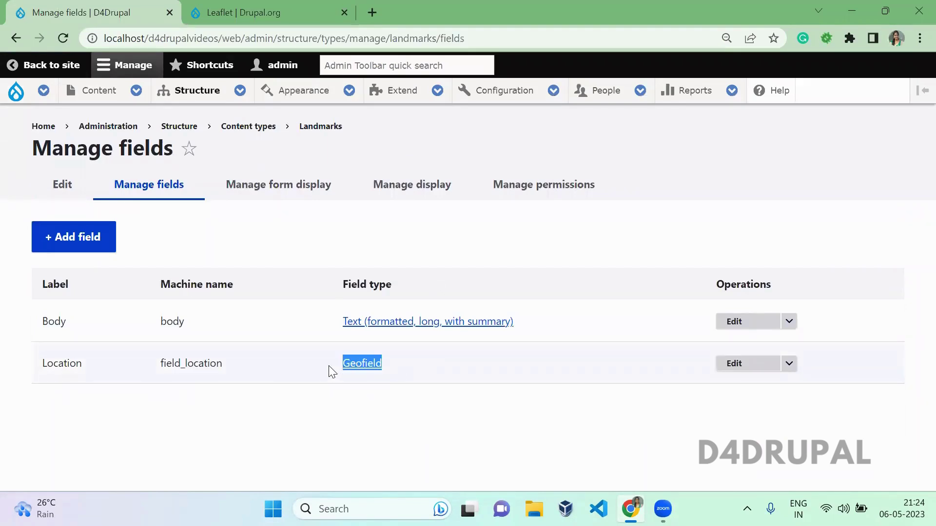
pyautogui.click(371, 250)
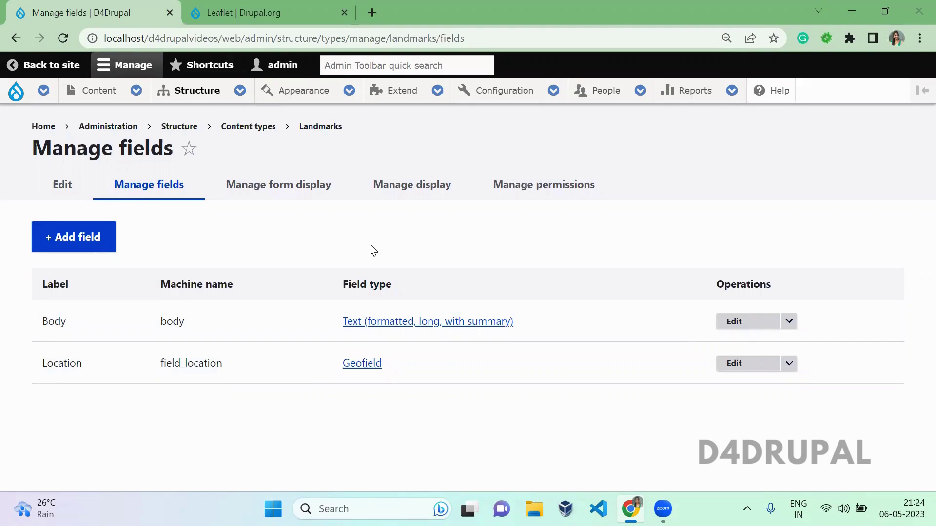
# In the Landmarks form display, set the Location field's widget to Geofield (WKT) and save
pyautogui.click(270, 190)
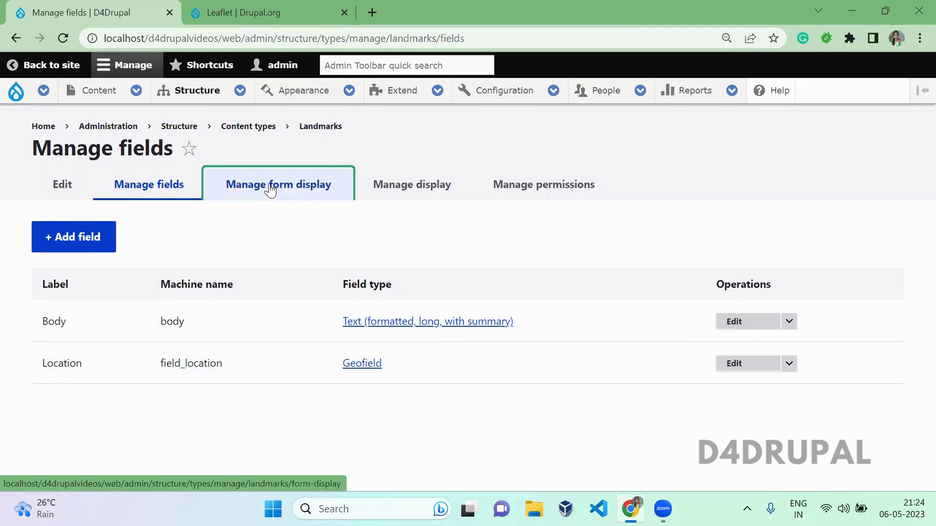
pyautogui.scroll(-10, 913, 372)
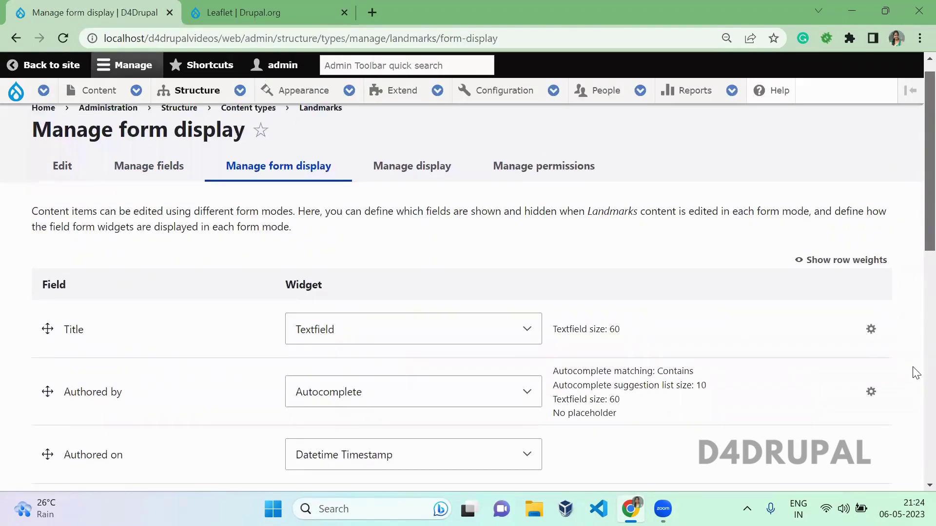
pyautogui.click(344, 238)
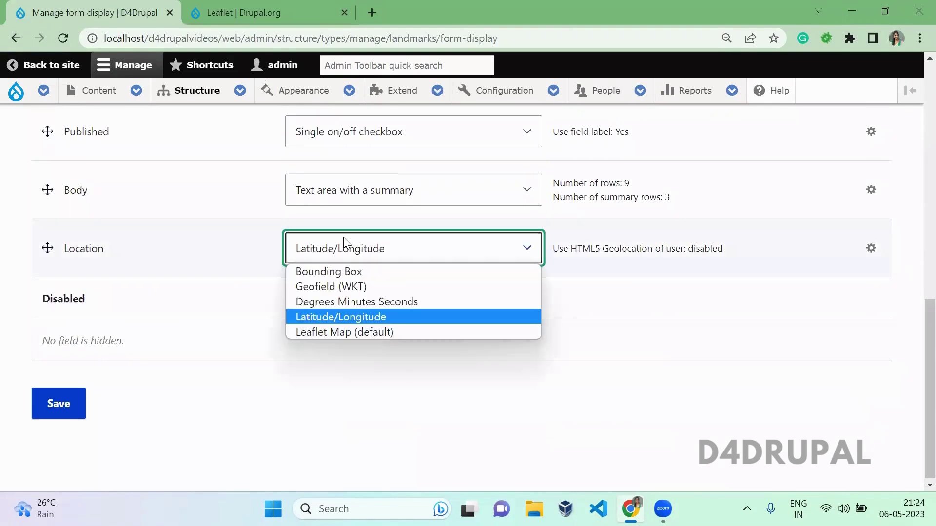
pyautogui.click(343, 286)
pyautogui.click(51, 409)
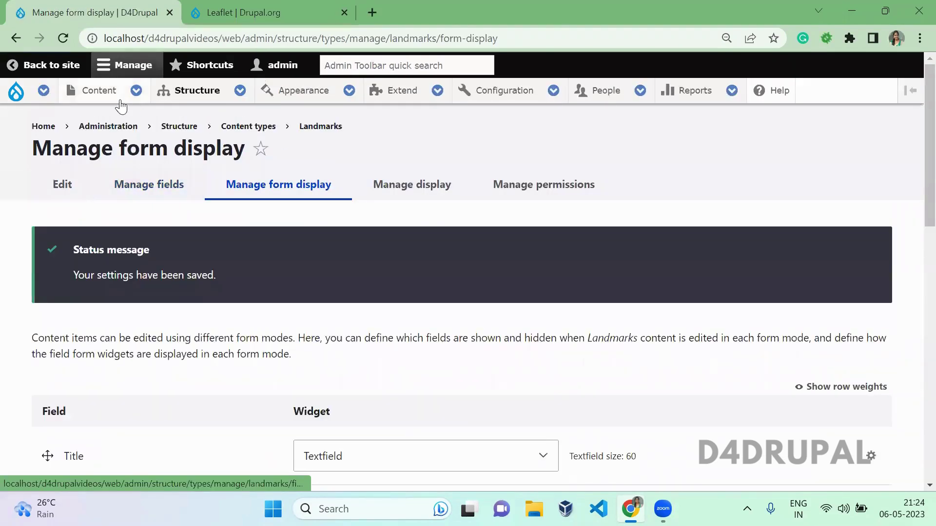
# Open the Create Landmarks form in a new tab and examine its Location input
pyautogui.moveTo(126, 125)
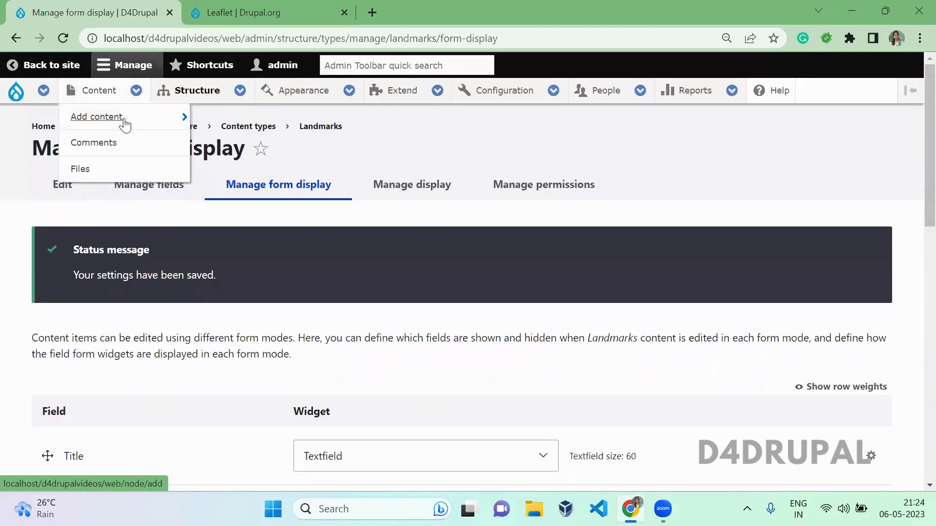
pyautogui.keyDown('ctrl'); pyautogui.keyDown('shift'); pyautogui.click(246, 171); pyautogui.keyUp('shift'); pyautogui.keyUp('ctrl')
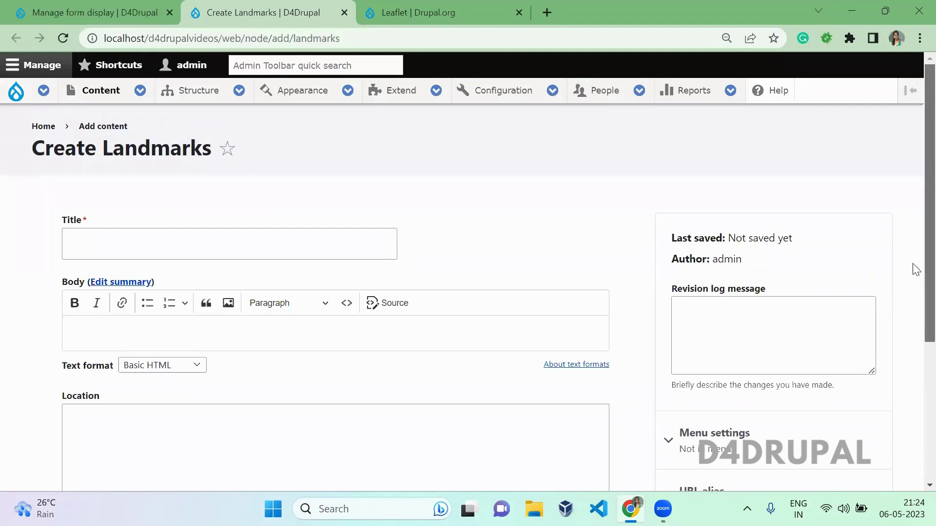
pyautogui.scroll(-4, 914, 273)
pyautogui.scroll(4, 915, 234)
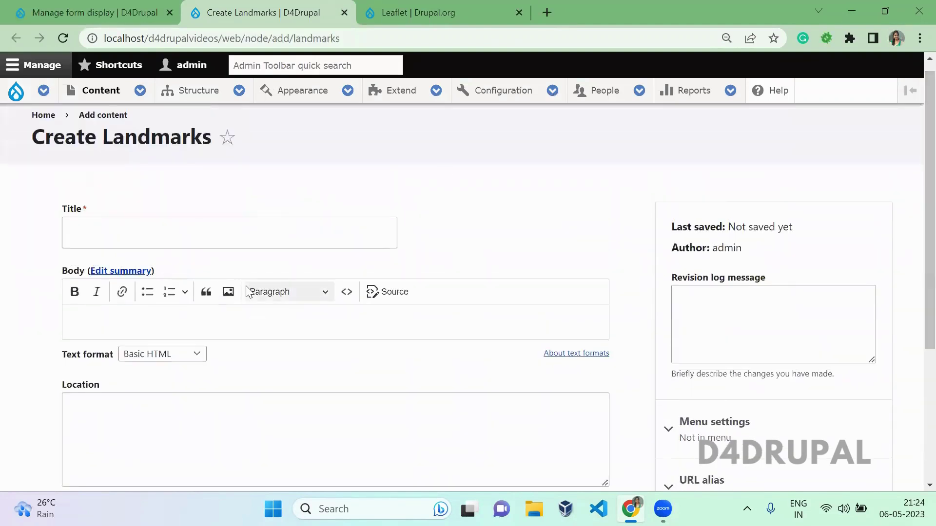
# Change the Location field's widget to Leaflet Map (default) in the Landmarks form display and save
pyautogui.click(96, 11)
pyautogui.moveTo(916, 114); pyautogui.dragTo(916, 354)
pyautogui.click(393, 284)
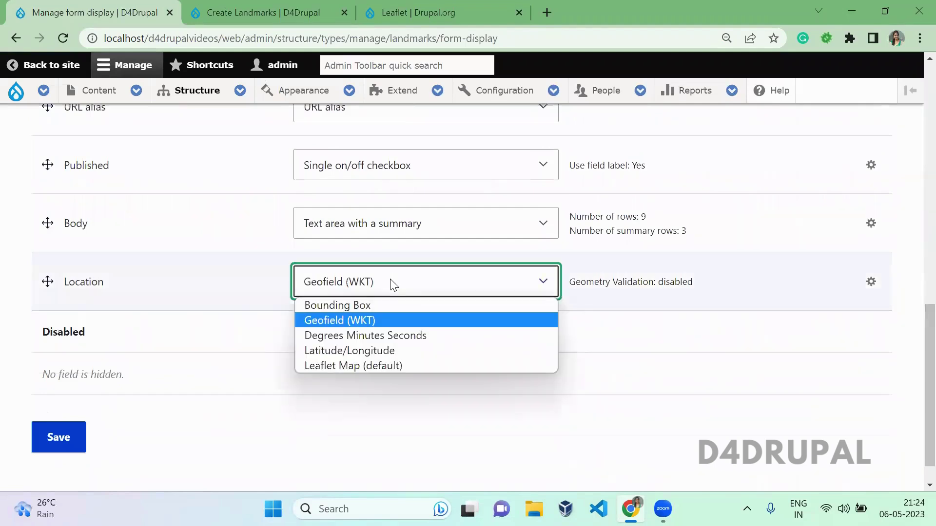
pyautogui.click(383, 366)
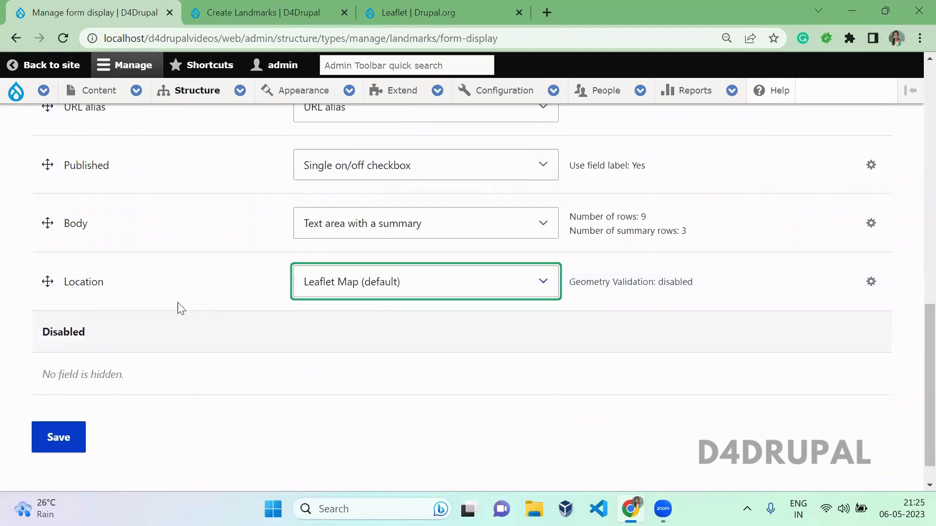
pyautogui.click(76, 438)
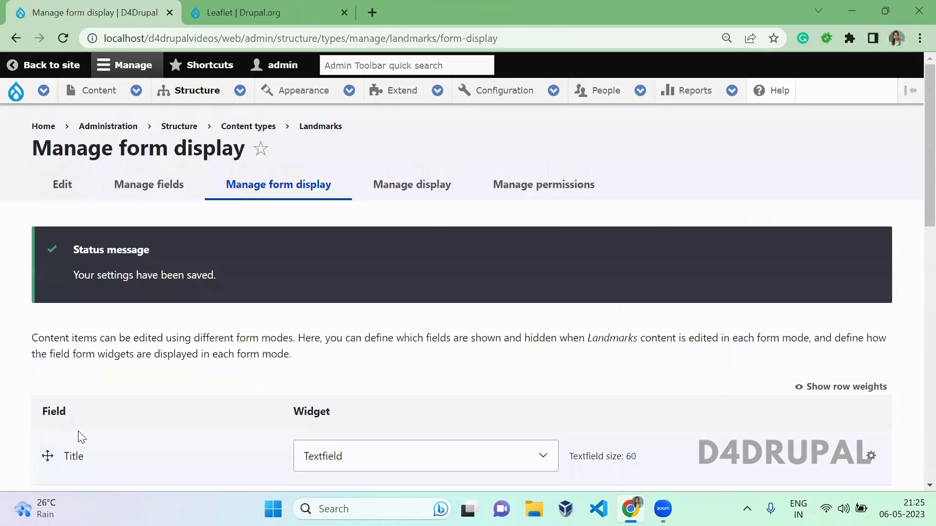
pyautogui.hotkey('ctrl', 'Tab')
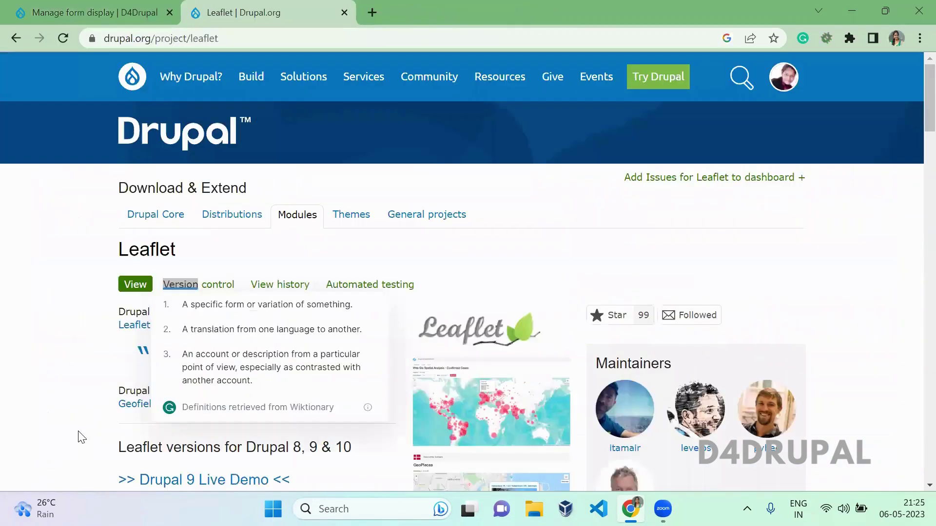
pyautogui.hotkey('ctrl', 'shift', 'Tab')
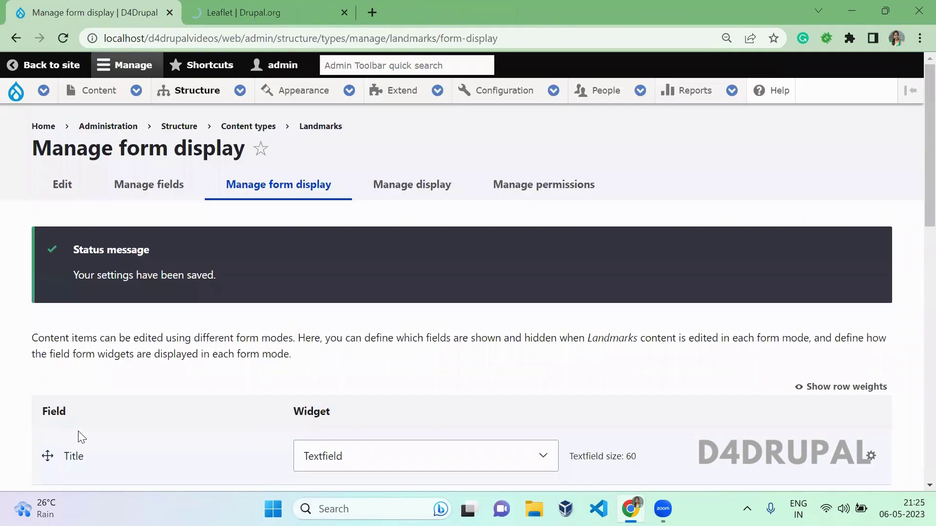
pyautogui.hotkey('ctrl', 'Tab')
pyautogui.click(213, 181)
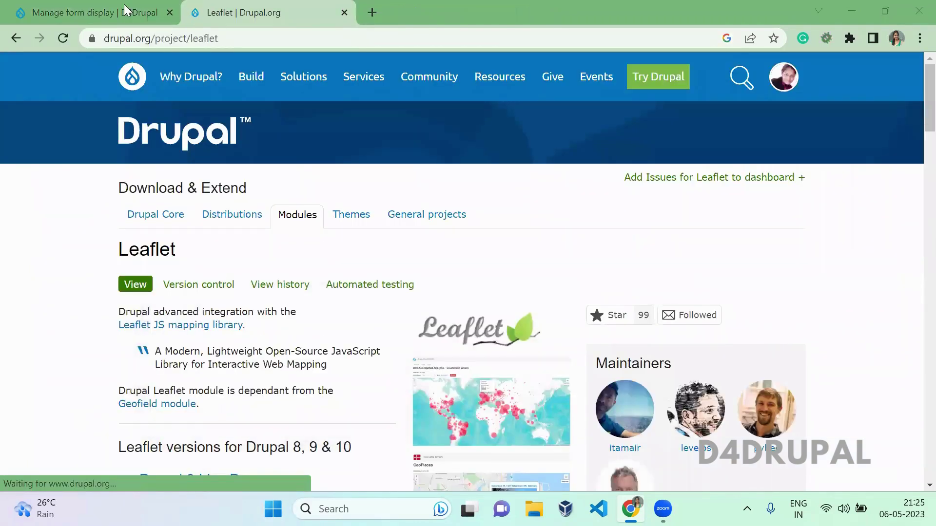
pyautogui.hotkey('ctrl', 'shift', 'Tab')
# Open the Create Landmarks form in a new tab, reload it and examine the Location map and GeoJson Data field
pyautogui.moveTo(128, 118)
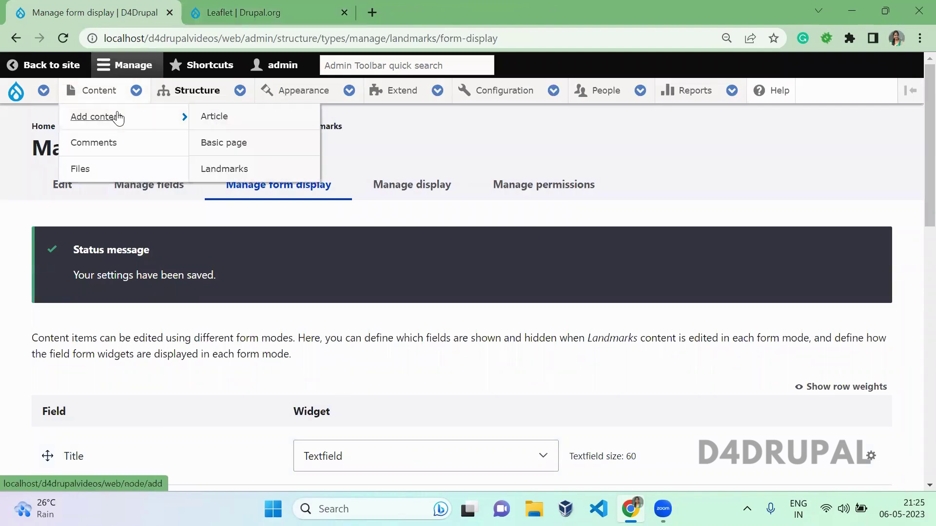
pyautogui.keyDown('ctrl'); pyautogui.keyDown('shift'); pyautogui.click(224, 168); pyautogui.keyUp('shift'); pyautogui.keyUp('ctrl')
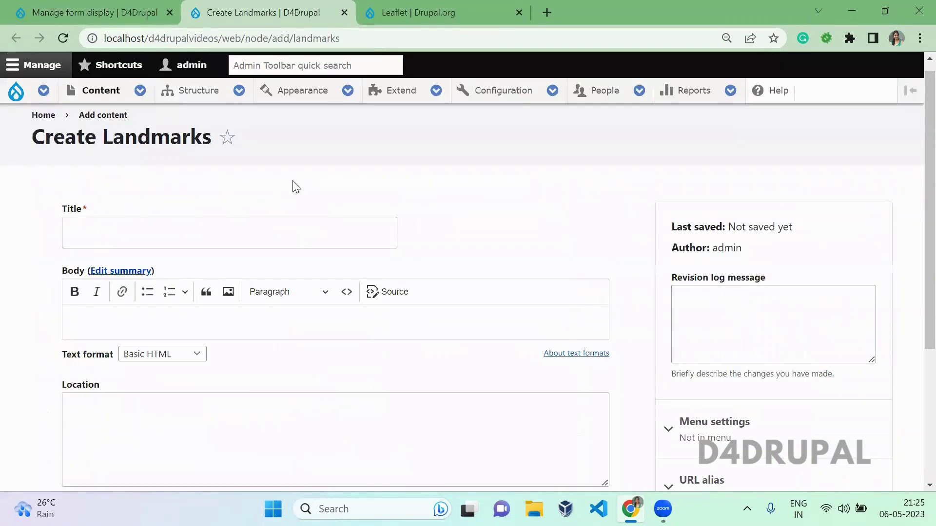
pyautogui.press('F5')
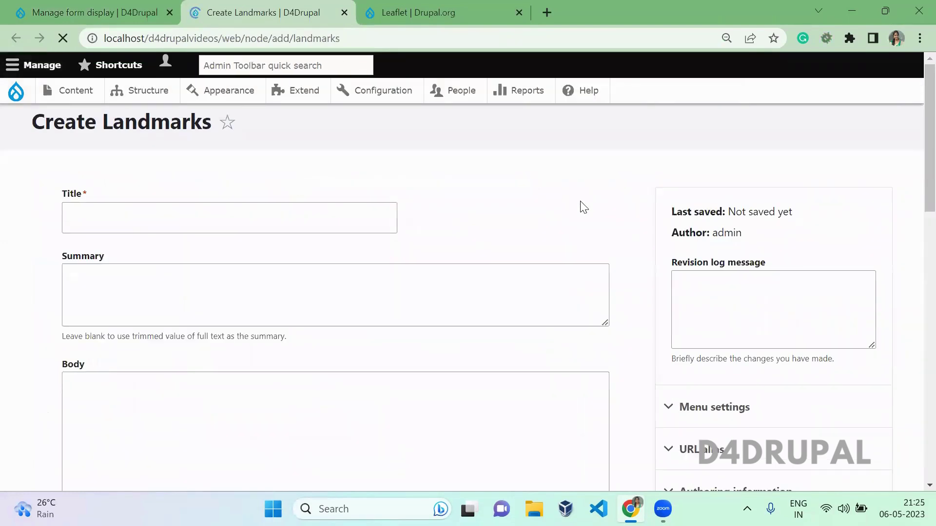
pyautogui.scroll(-2, 909, 183)
pyautogui.scroll(-7, 913, 374)
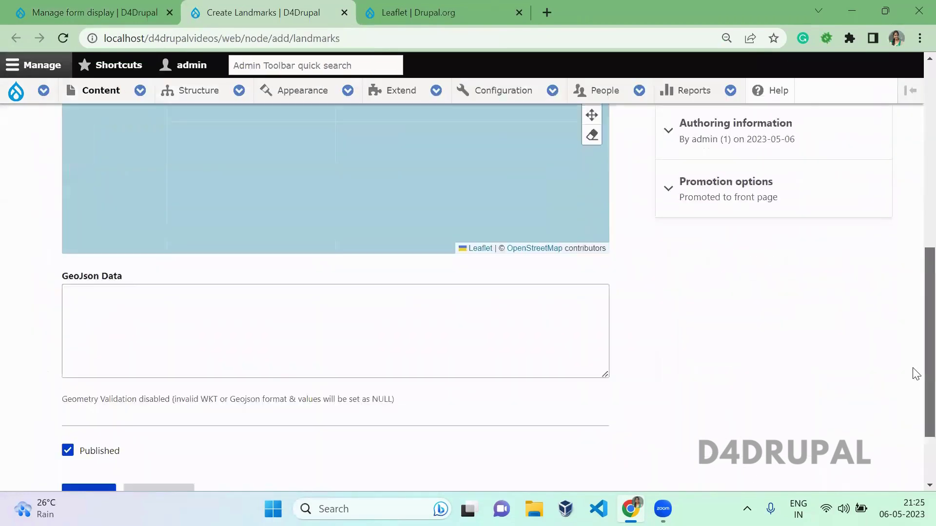
# Search the web for leaflet in a new tab and open the Tutorials page of leafletjs.com
pyautogui.click(36, 9)
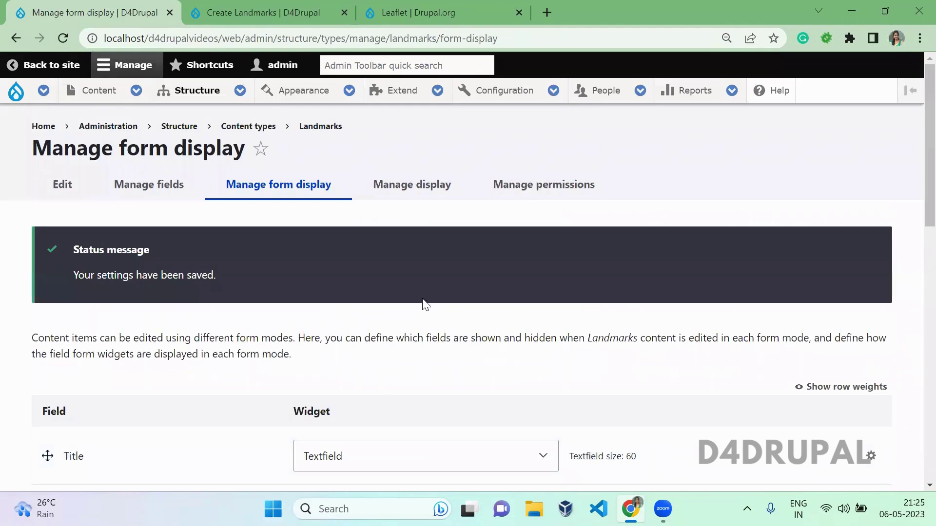
pyautogui.click(441, 6)
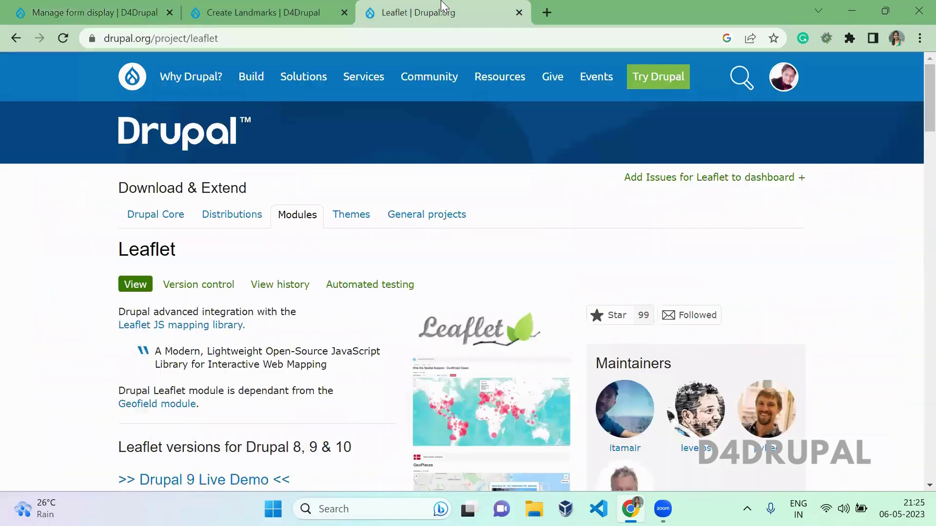
pyautogui.click(549, 17)
pyautogui.write('l')
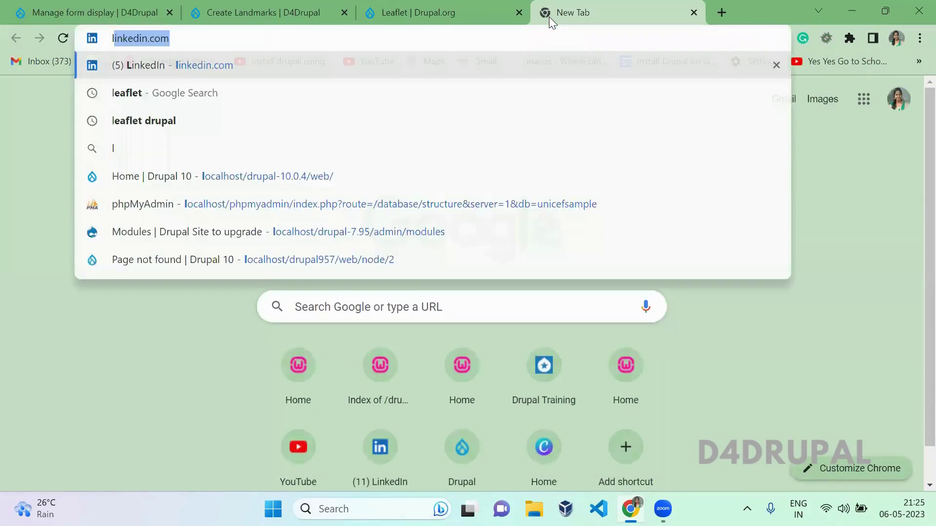
pyautogui.write('eaf')
pyautogui.press('Return')
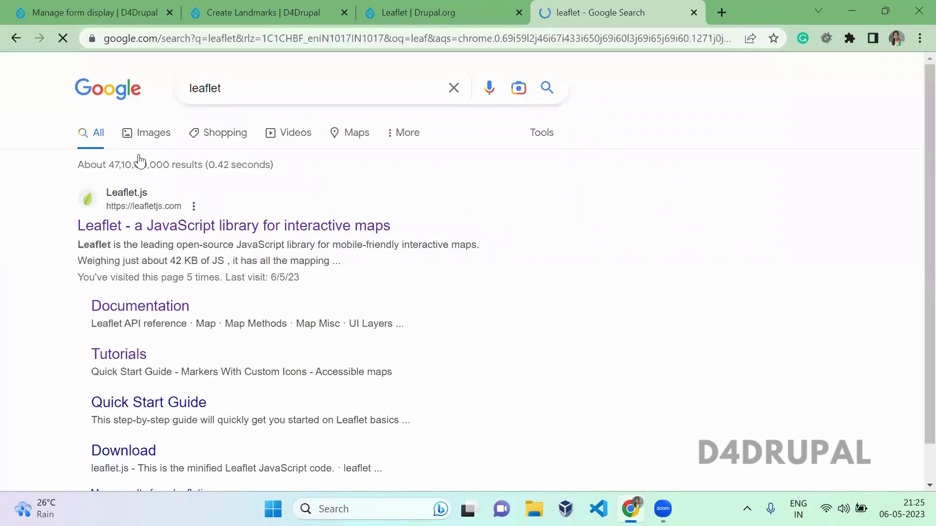
pyautogui.click(179, 227)
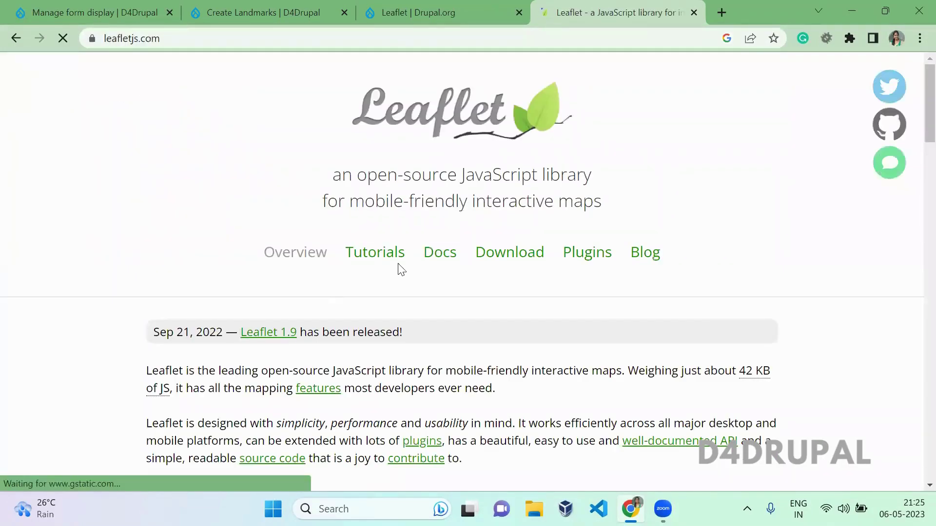
pyautogui.click(400, 261)
pyautogui.scroll(-1, 400, 261)
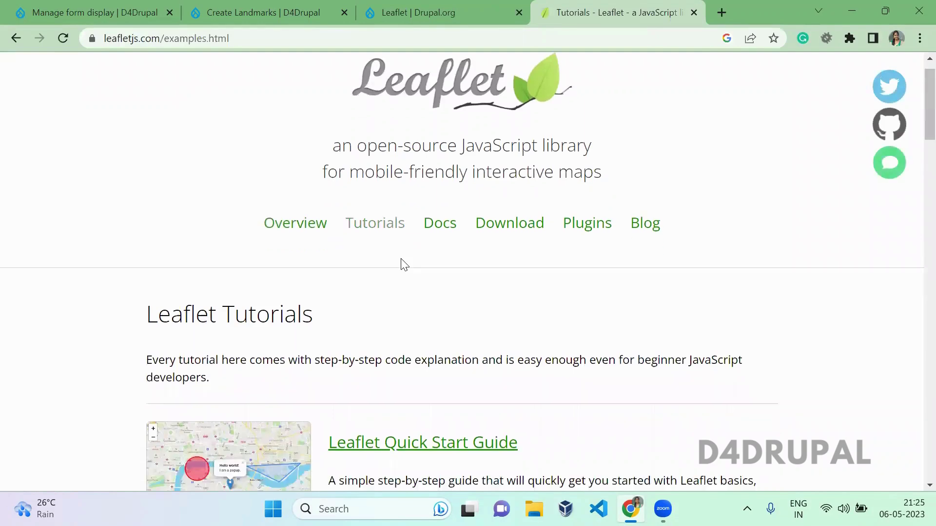
# Open the Interactive Choropleth Map tutorial from the Leaflet Tutorials list
pyautogui.scroll(-7, 402, 266)
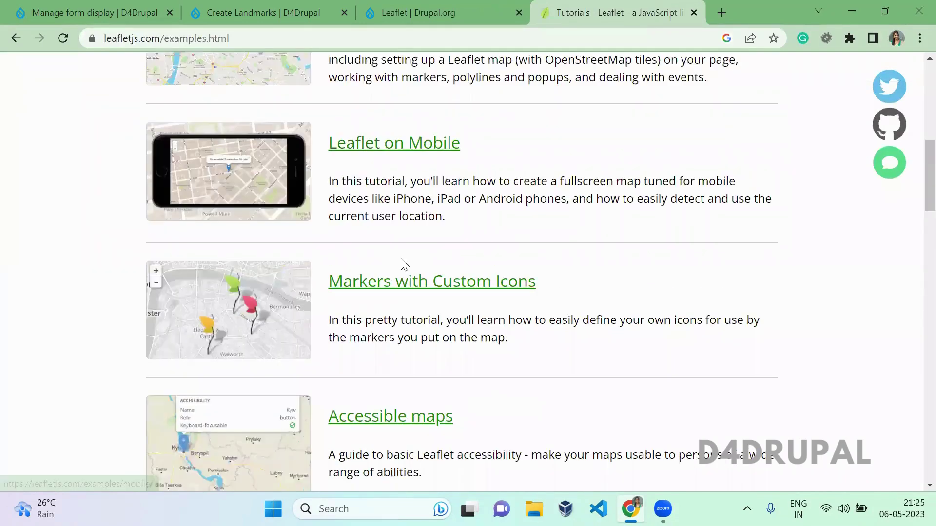
pyautogui.scroll(-5, 404, 264)
pyautogui.scroll(-3, 404, 265)
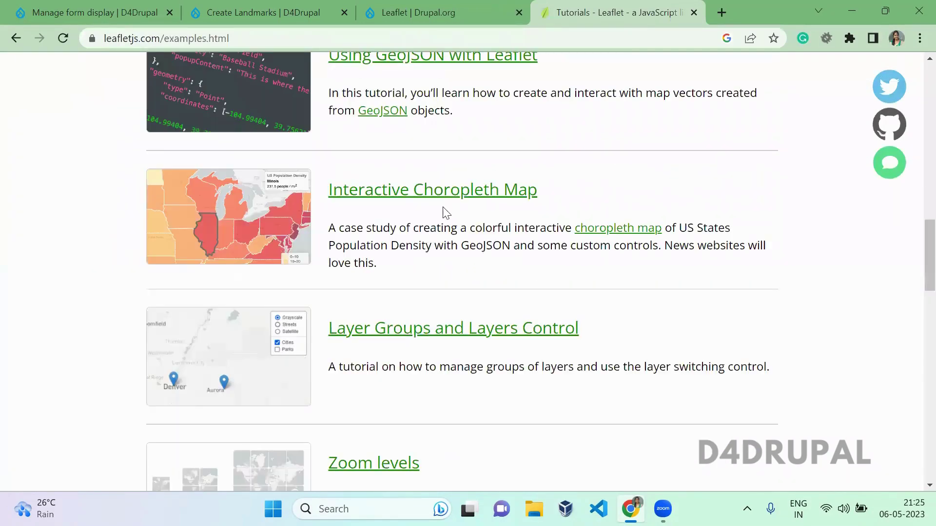
pyautogui.click(458, 189)
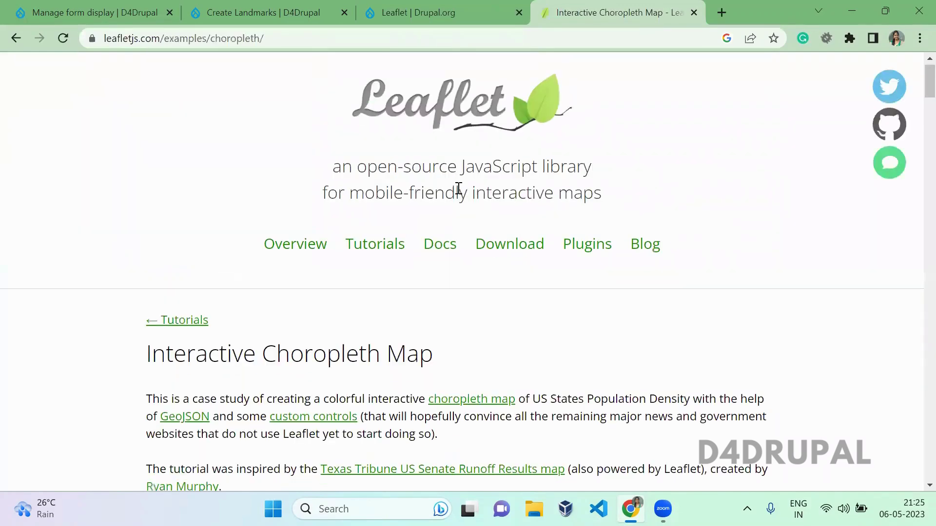
# Find "states" in the tutorial page and open the linked us-states.js data file
pyautogui.scroll(-5, 458, 188)
pyautogui.hotkey('ctrl', 'f')
pyautogui.write('states')
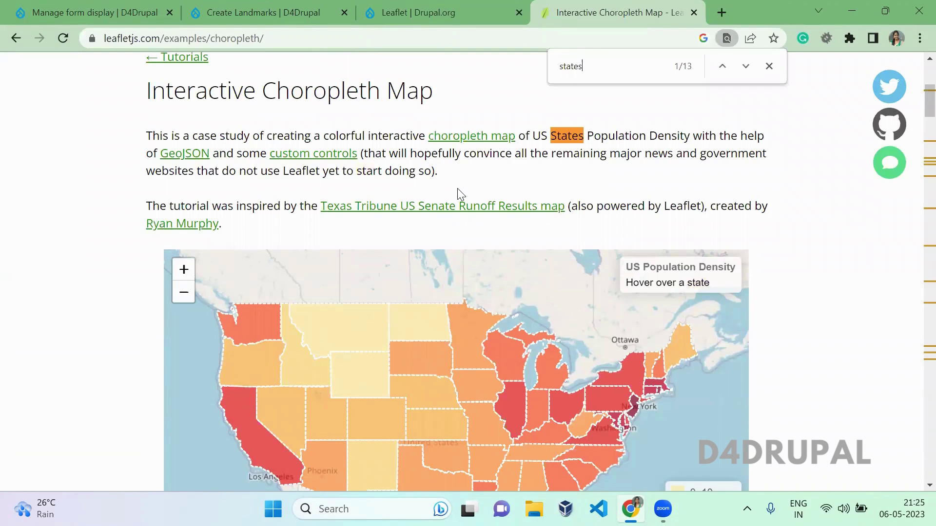
pyautogui.press('Return')
pyautogui.press('Escape')
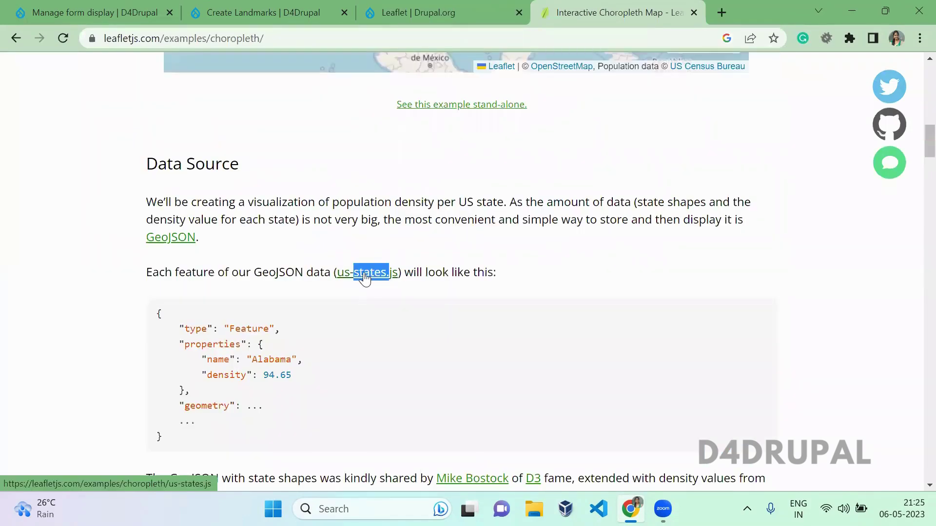
pyautogui.click(367, 276)
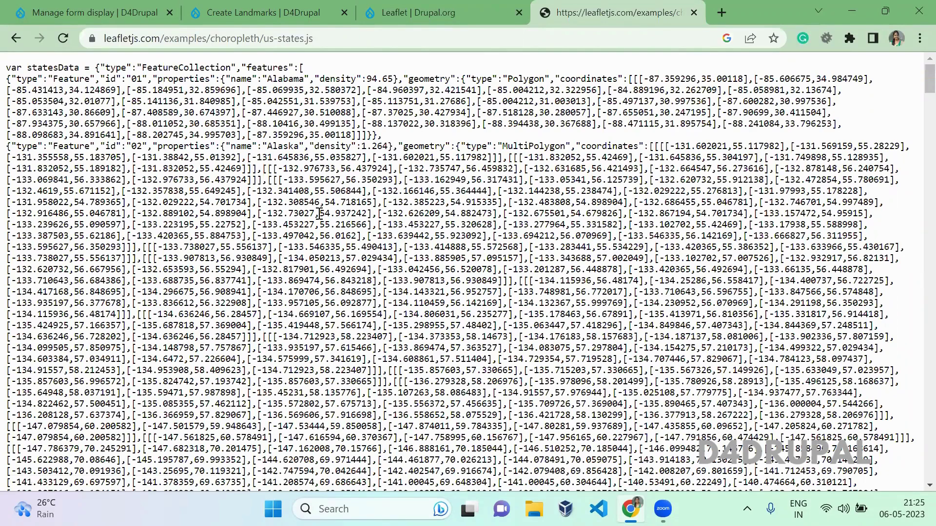
# Copy the state name Alabama from us-states.js into the Title of the Create Landmarks form
pyautogui.moveTo(81, 105); pyautogui.dragTo(272, 151)
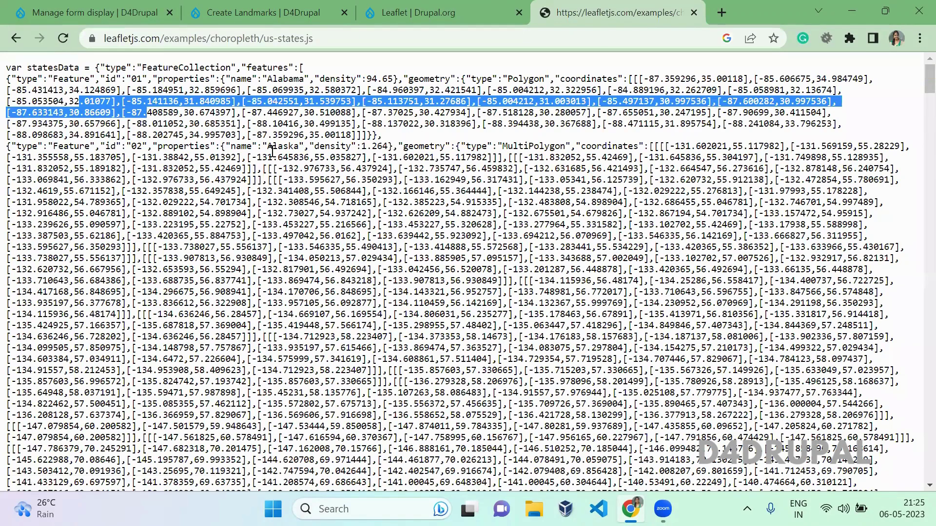
pyautogui.click(267, 7)
pyautogui.click(559, 10)
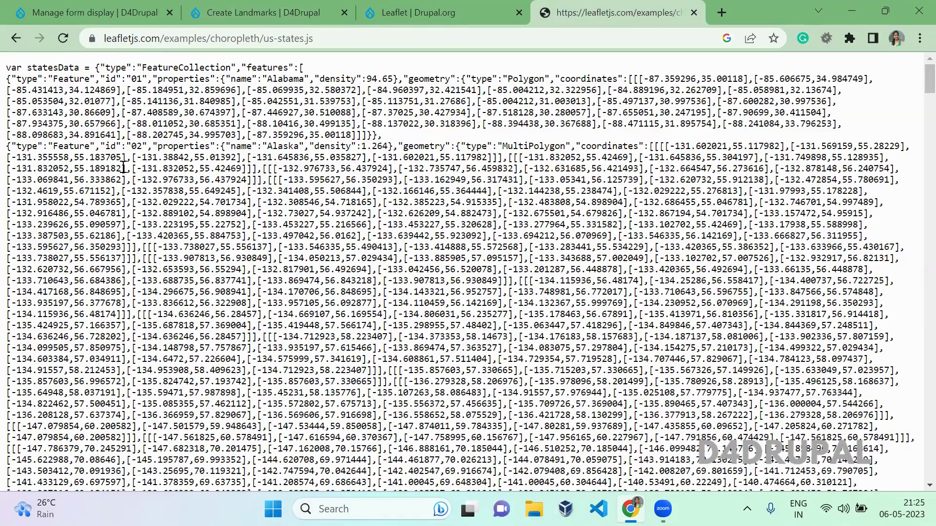
pyautogui.doubleClick(293, 79)
pyautogui.hotkey('ctrl', 'c')
pyautogui.click(202, 7)
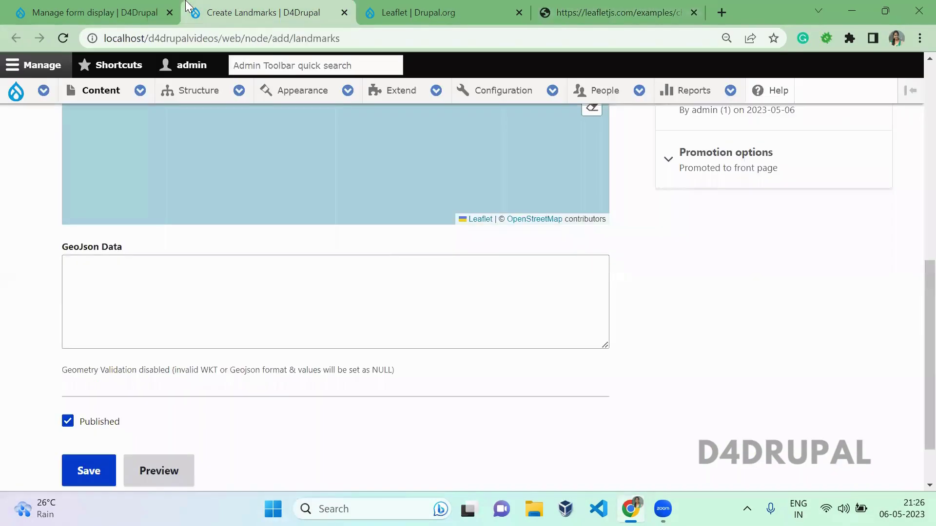
pyautogui.scroll(8, 913, 294)
pyautogui.scroll(3, 912, 57)
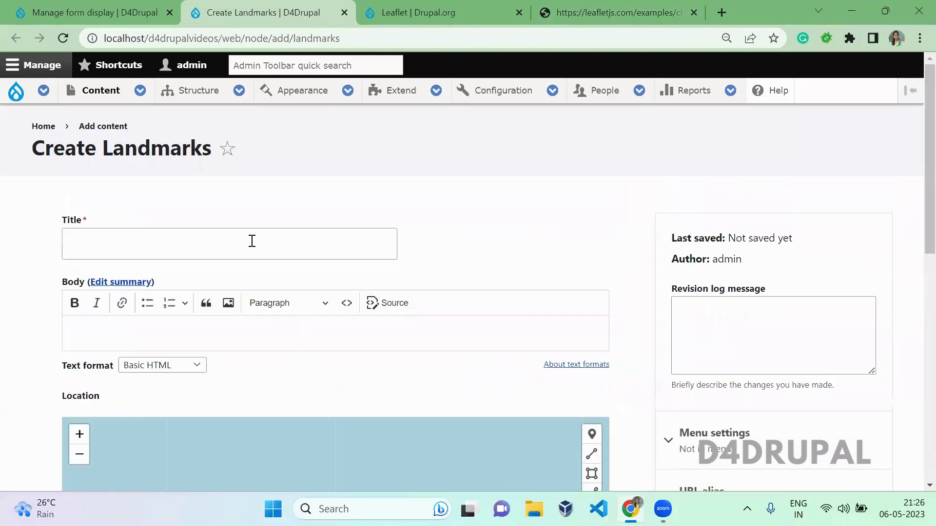
pyautogui.click(252, 241)
pyautogui.hotkey('ctrl', 'v')
# Copy the complete Alabama feature from us-states.js and paste it into the landmark's GeoJson Data field
pyautogui.click(681, 6)
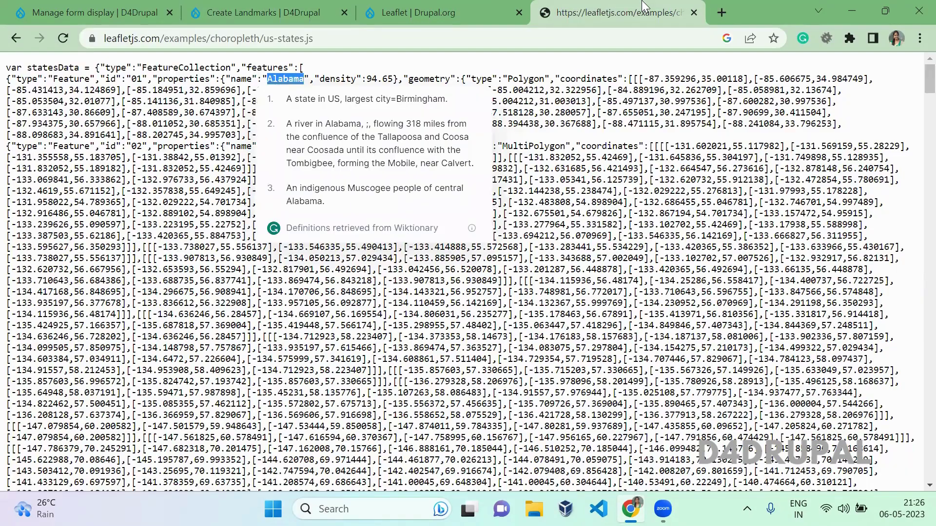
pyautogui.click(61, 179)
pyautogui.moveTo(9, 83); pyautogui.dragTo(377, 131)
pyautogui.hotkey('ctrl', 'c')
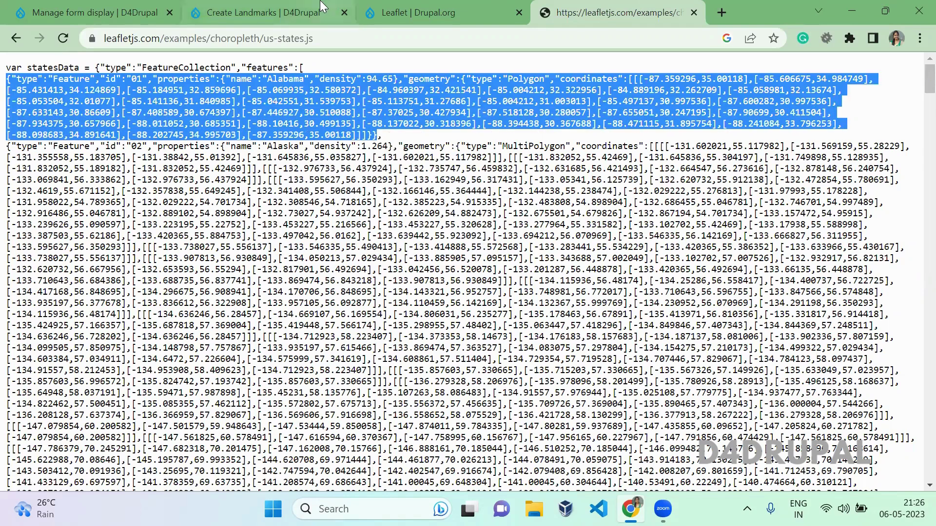
pyautogui.click(292, 12)
pyautogui.scroll(-5, 320, 343)
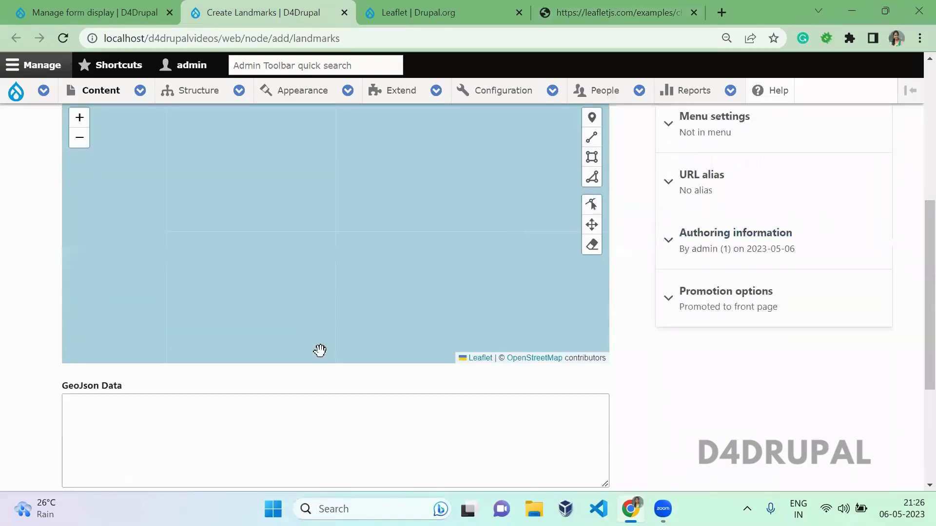
pyautogui.click(321, 434)
pyautogui.hotkey('ctrl', 'v')
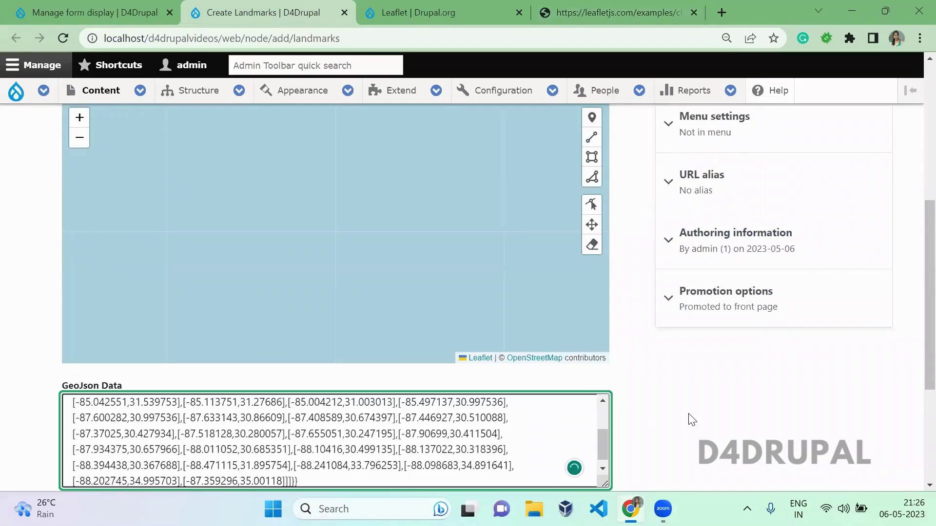
pyautogui.click(688, 419)
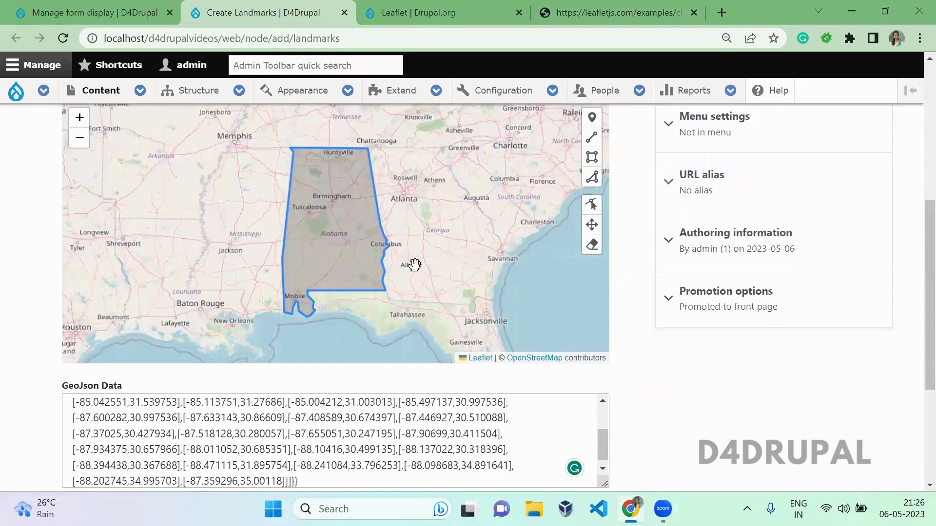
# Save the Alabama landmark and examine the map on its page
pyautogui.click(326, 412)
pyautogui.hotkey('ctrl', 'a')
pyautogui.click(348, 397)
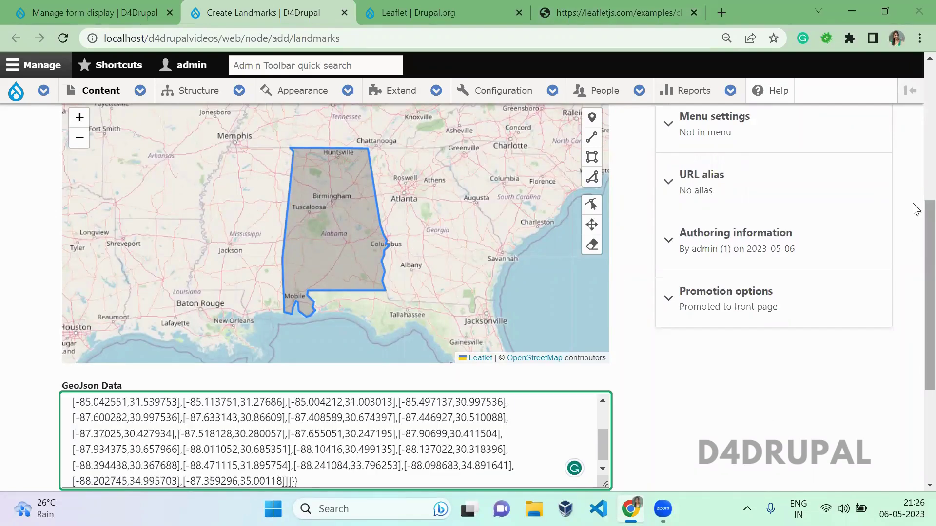
pyautogui.scroll(-4, 913, 292)
pyautogui.click(88, 413)
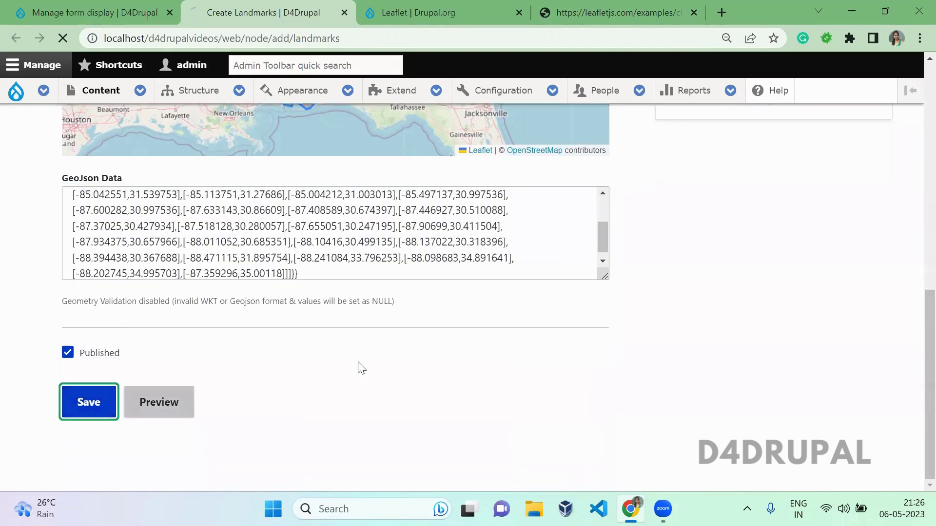
pyautogui.scroll(-10, 644, 246)
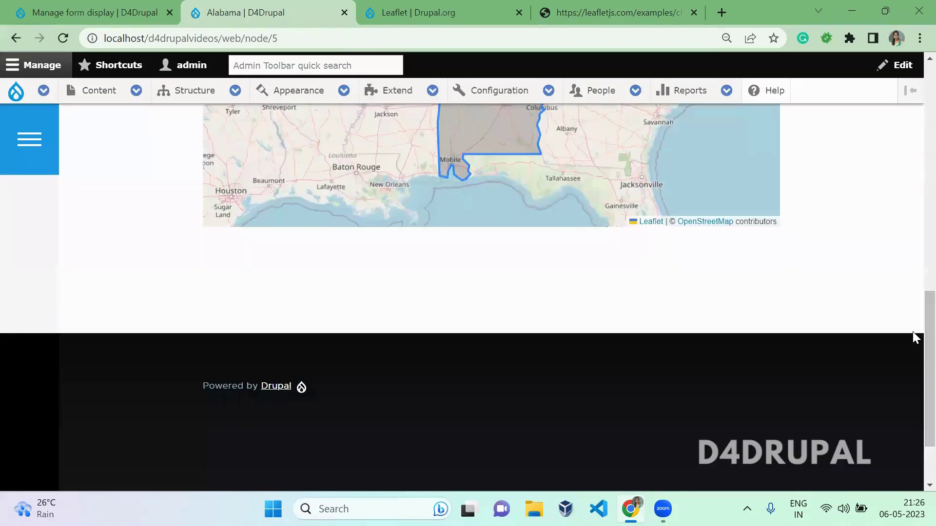
pyautogui.scroll(10, 913, 165)
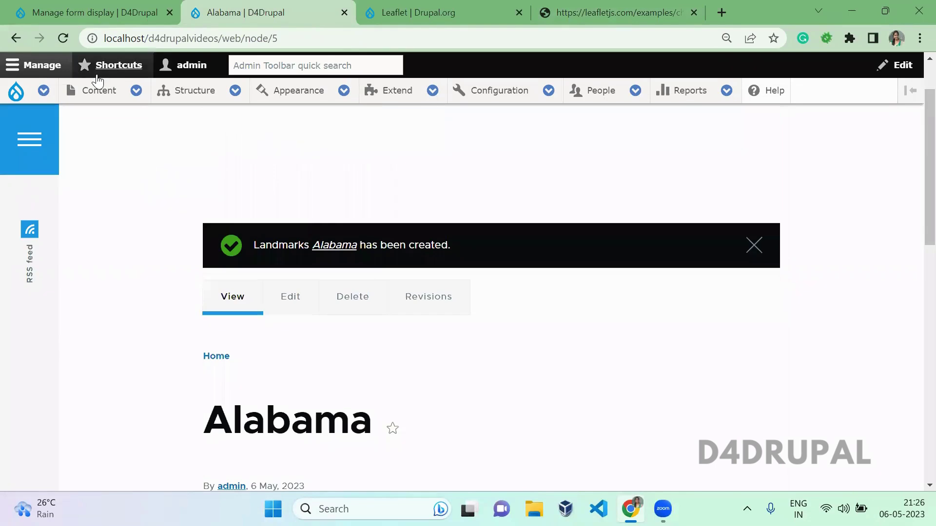
# Open a new Create Landmarks form and enter Alaska as the title
pyautogui.moveTo(97, 93)
pyautogui.moveTo(99, 119)
pyautogui.click(308, 168)
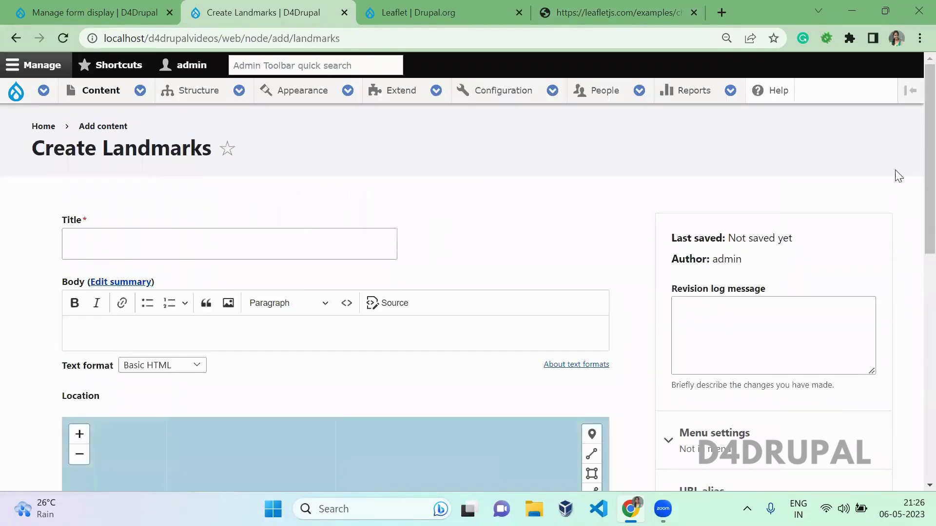
pyautogui.scroll(-3, 913, 255)
pyautogui.scroll(4, 913, 251)
pyautogui.click(561, 6)
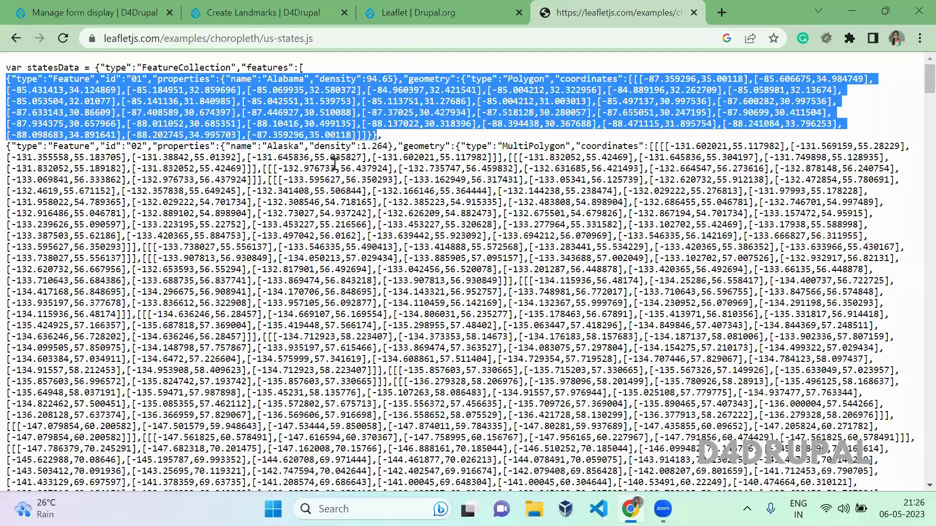
pyautogui.click(258, 13)
pyautogui.click(171, 236)
pyautogui.write('Alaska')
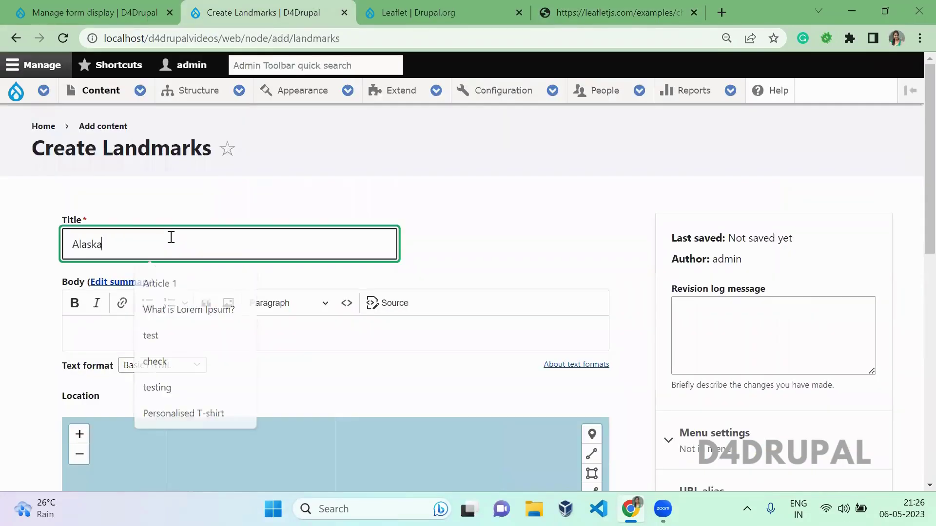
# Copy the complete Alaska MultiPolygon feature, id 02, from us-states.js
pyautogui.click(660, 6)
pyautogui.doubleClick(283, 146)
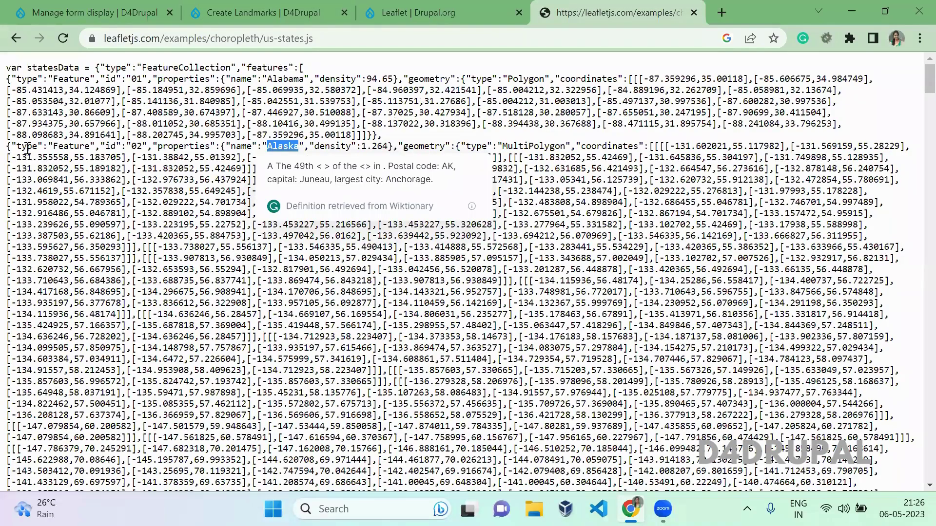
pyautogui.click(6, 152)
pyautogui.moveTo(8, 147); pyautogui.dragTo(218, 164)
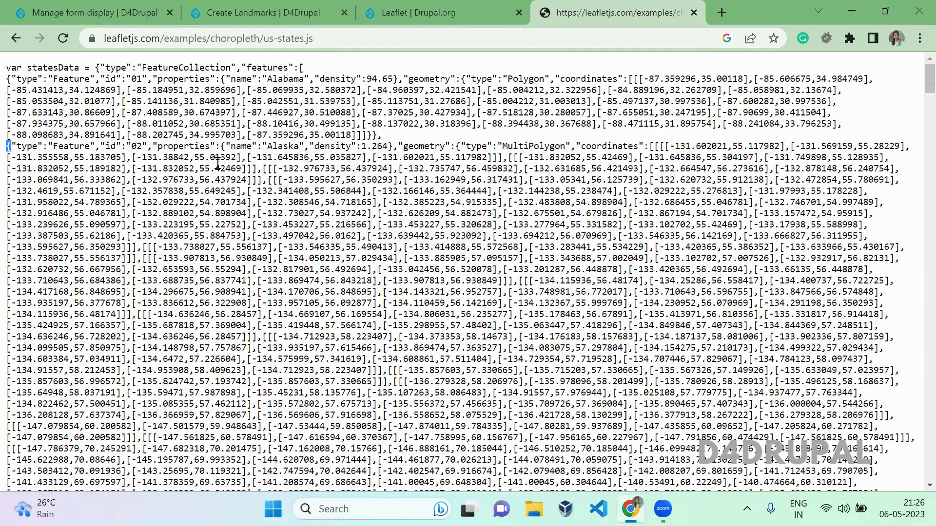
pyautogui.moveTo(556, 209); pyautogui.dragTo(556, 211)
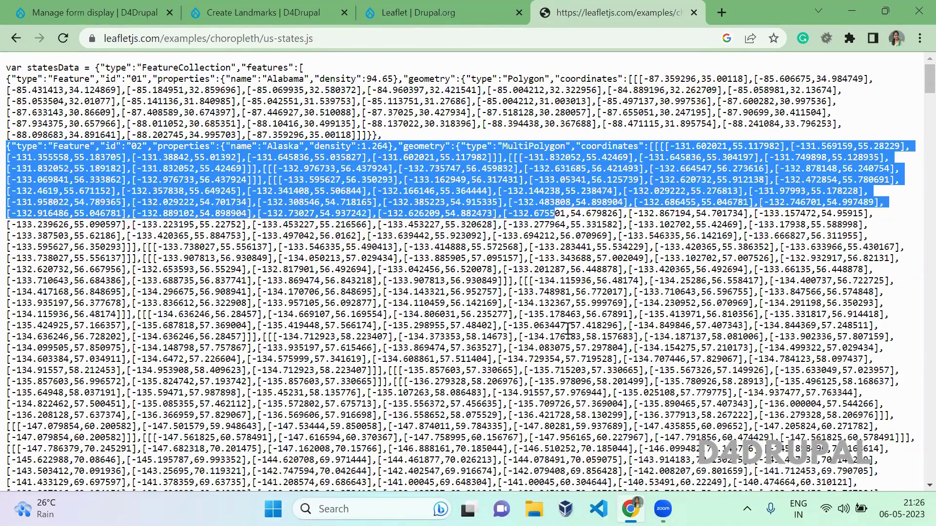
pyautogui.moveTo(568, 329); pyautogui.dragTo(589, 471)
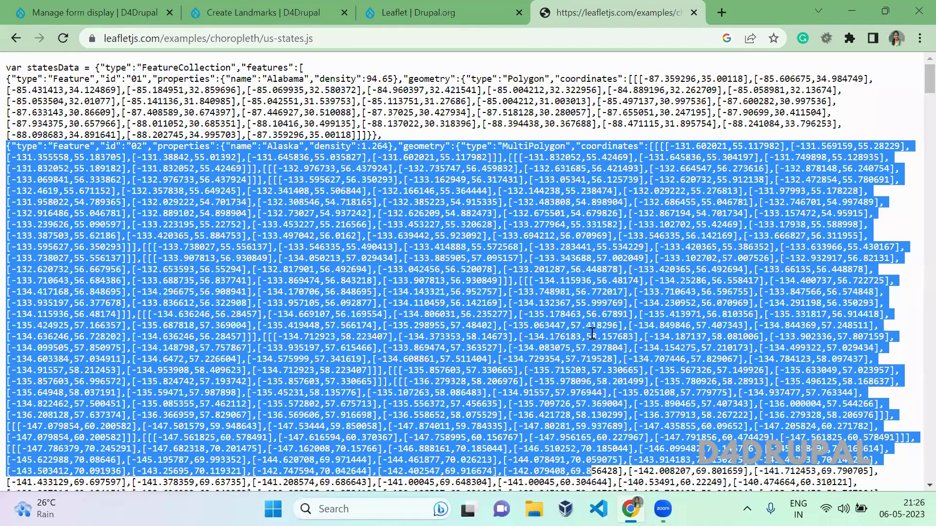
pyautogui.scroll(-10, 595, 322)
pyautogui.moveTo(588, 282); pyautogui.dragTo(604, 450)
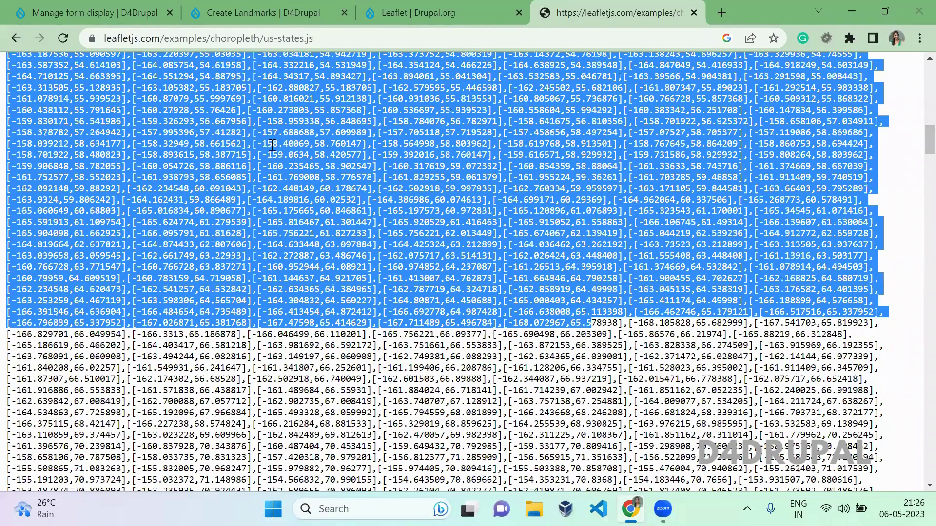
pyautogui.moveTo(276, 7); pyautogui.dragTo(277, 10)
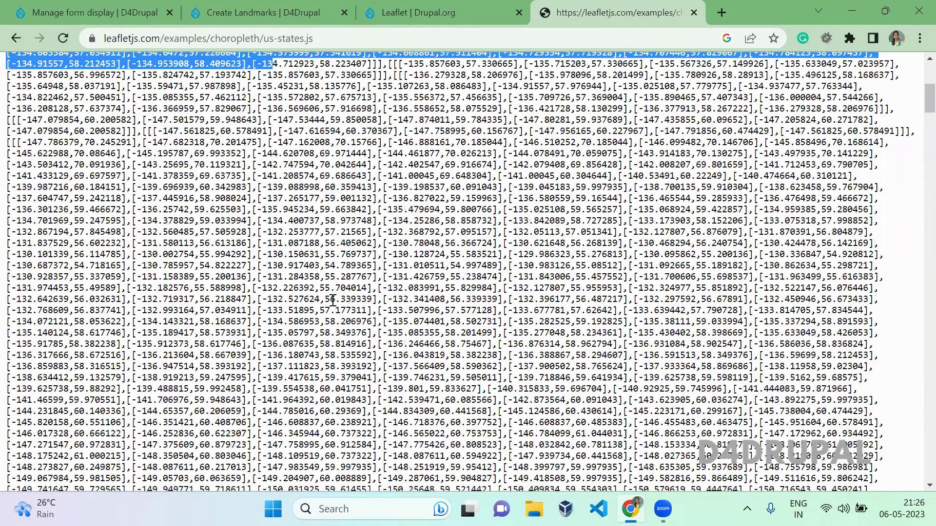
pyautogui.moveTo(330, 412); pyautogui.dragTo(340, 498)
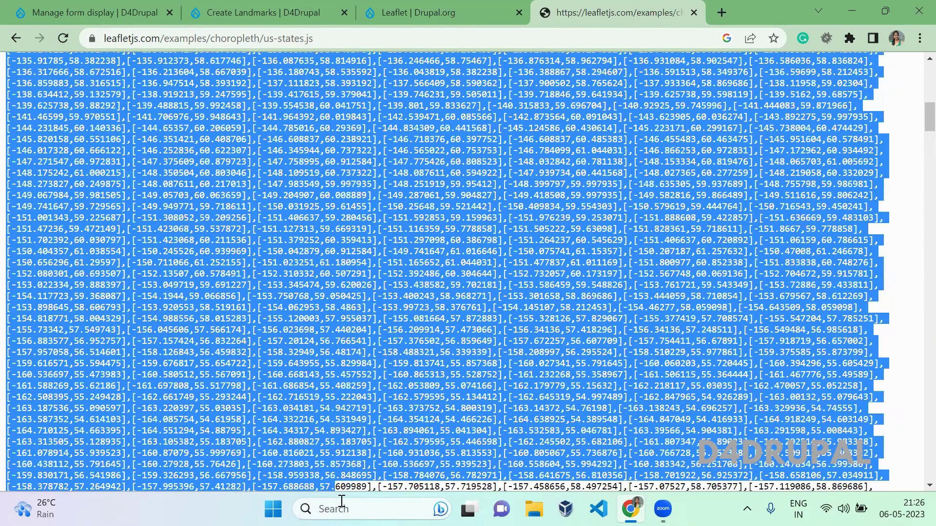
pyautogui.moveTo(341, 501); pyautogui.dragTo(345, 501)
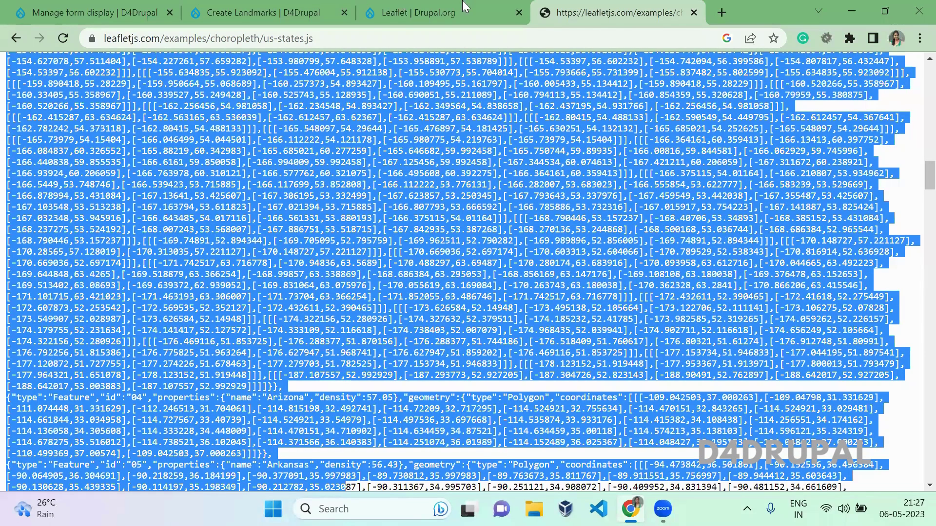
# Paste the copied Alaska feature into the GeoJson Data field, examine the Location map and save the landmark
pyautogui.click(259, 9)
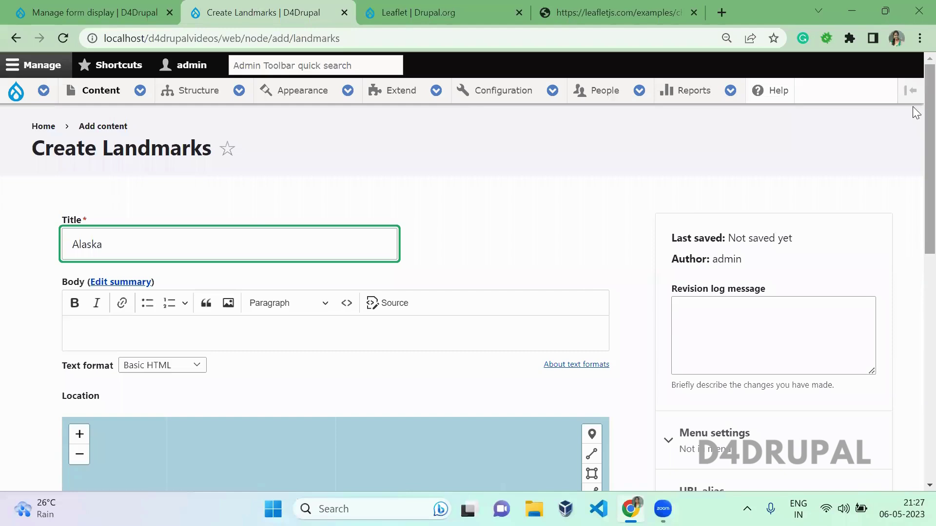
pyautogui.scroll(-5, 313, 273)
pyautogui.click(324, 422)
pyautogui.hotkey('ctrl', 'v')
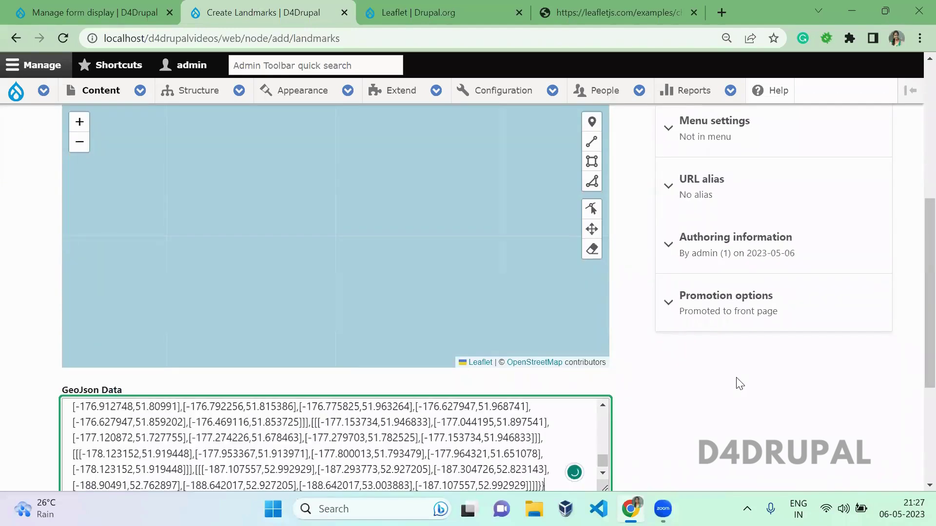
pyautogui.click(731, 381)
pyautogui.scroll(1, 915, 253)
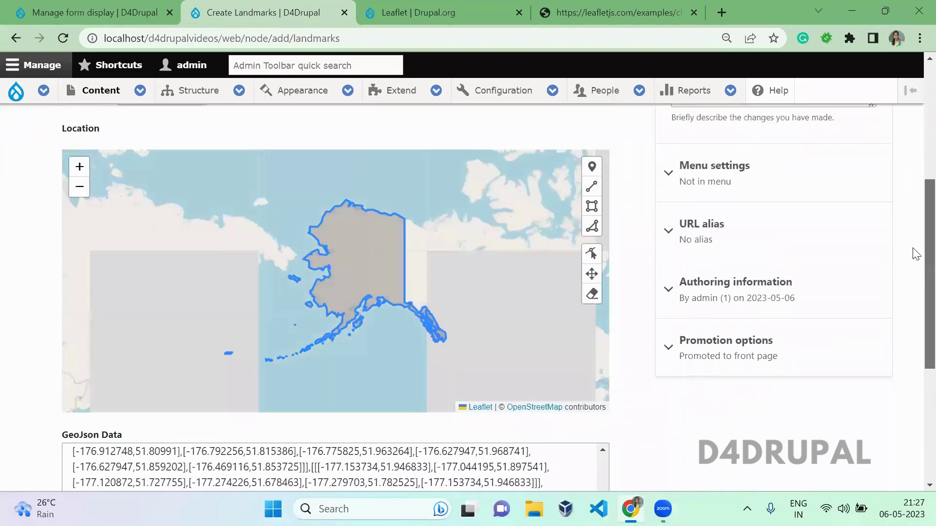
pyautogui.scroll(-5, 915, 253)
pyautogui.click(109, 402)
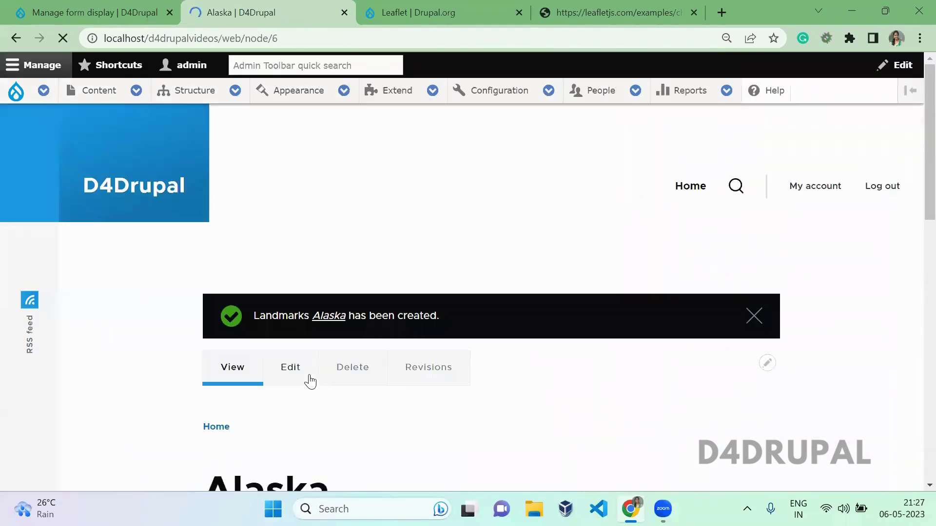
# Open a new Create Landmarks form and enter Arizona as the title, taken from the state name in us-states.js
pyautogui.moveTo(95, 104)
pyautogui.moveTo(121, 121)
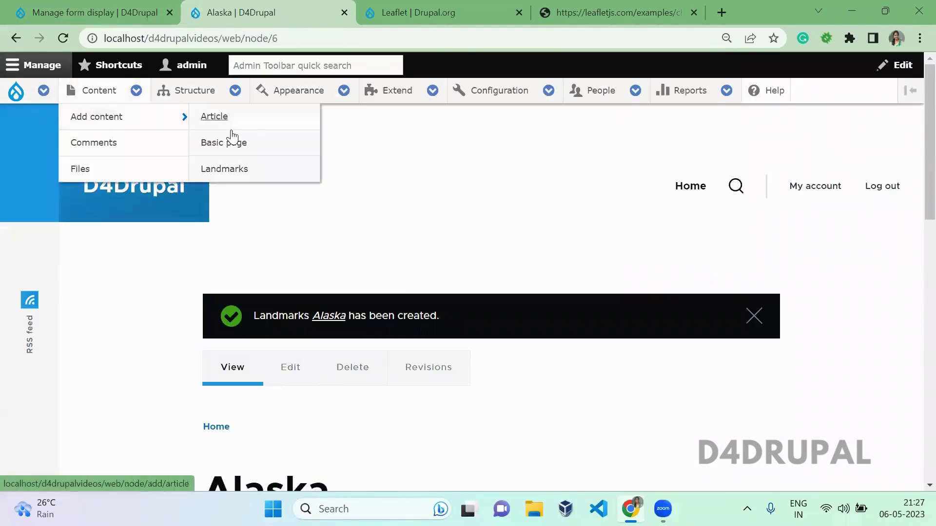
pyautogui.click(236, 177)
pyautogui.click(600, 9)
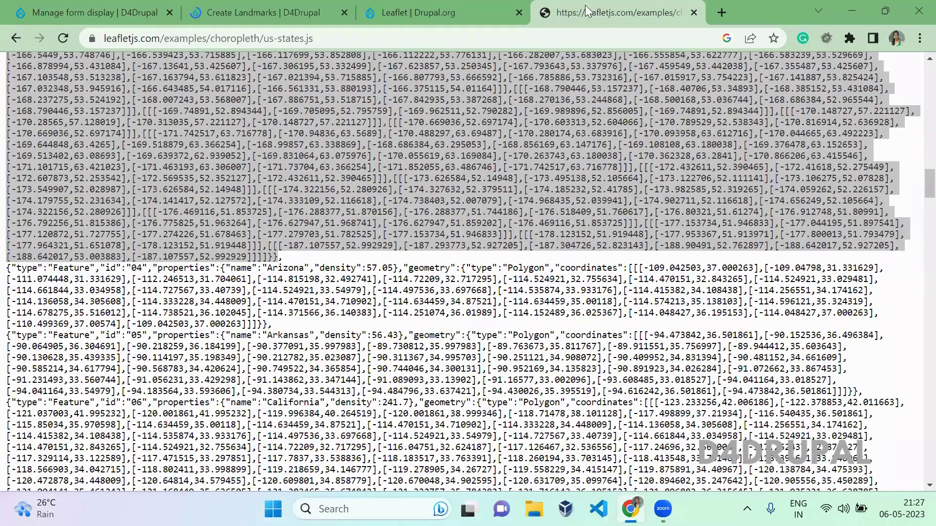
pyautogui.doubleClick(294, 267)
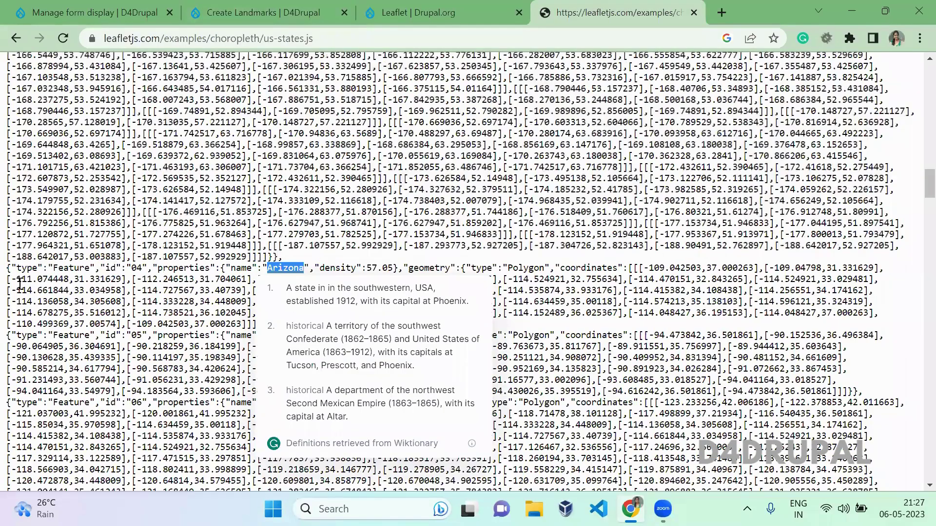
# Copy the complete Arizona Polygon feature, id 04, from us-states.js
pyautogui.click(15, 299)
pyautogui.moveTo(6, 269); pyautogui.dragTo(229, 288)
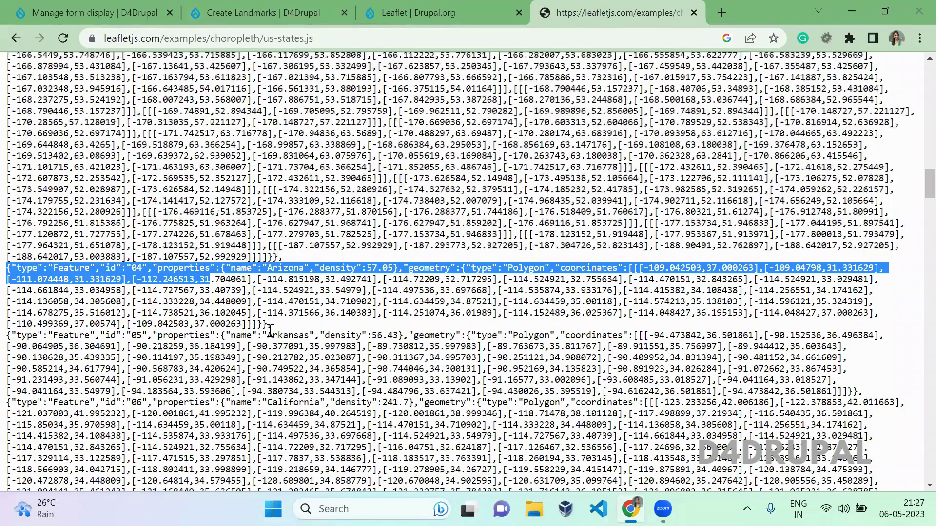
pyautogui.moveTo(267, 324); pyautogui.dragTo(267, 325)
# Paste the copied Arizona feature into the GeoJson Data field and check the Location map
pyautogui.click(292, 12)
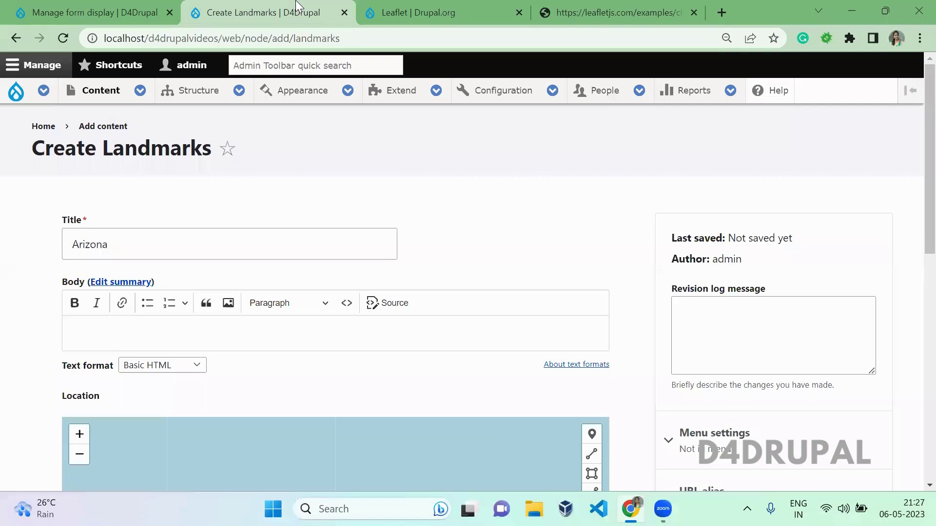
pyautogui.scroll(-10, 379, 253)
pyautogui.click(379, 253)
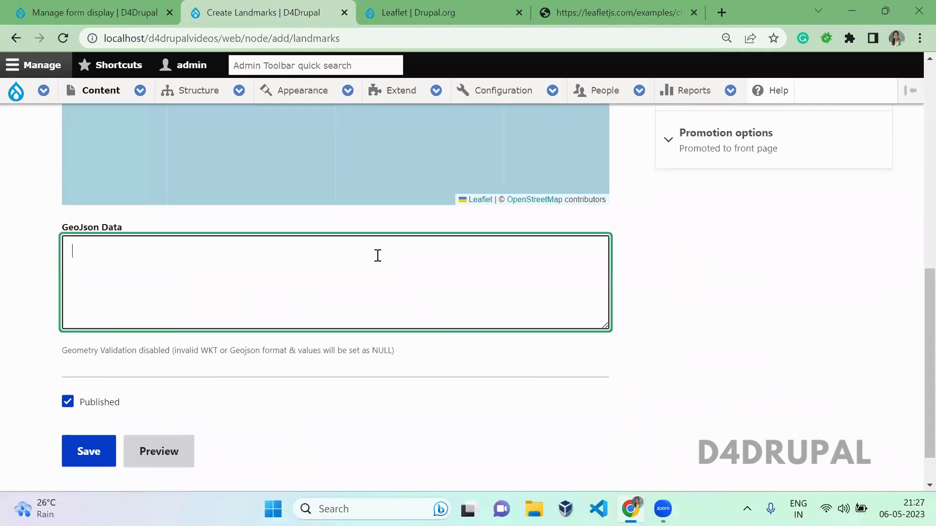
pyautogui.hotkey('ctrl', 'v')
pyautogui.click(916, 347)
pyautogui.scroll(1, 914, 292)
pyautogui.scroll(-2, 913, 371)
# Save the Arizona landmark and examine the map on its page
pyautogui.click(95, 397)
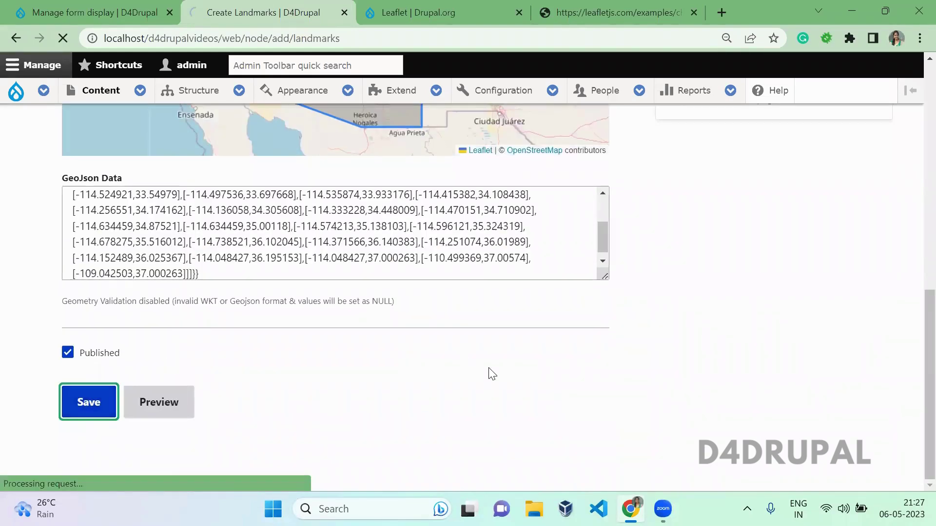
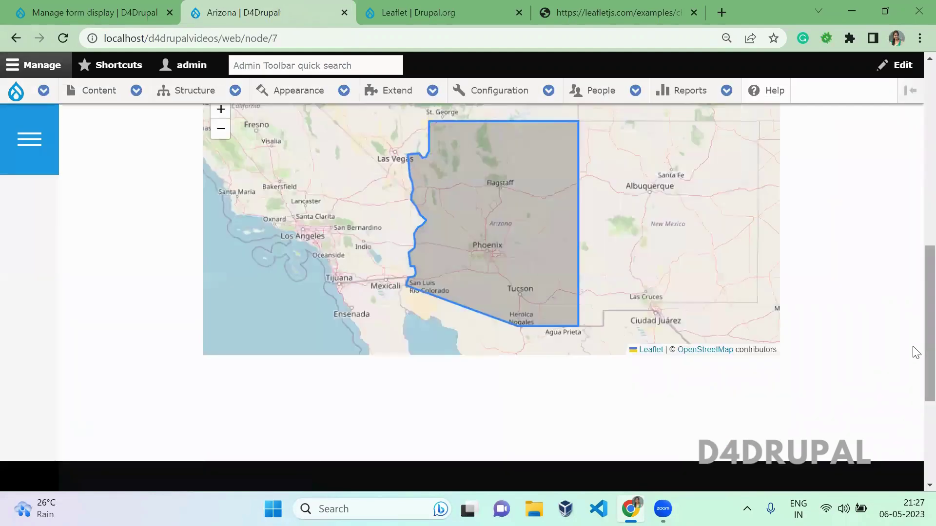
pyautogui.scroll(-5, 916, 344)
pyautogui.scroll(-1, 913, 349)
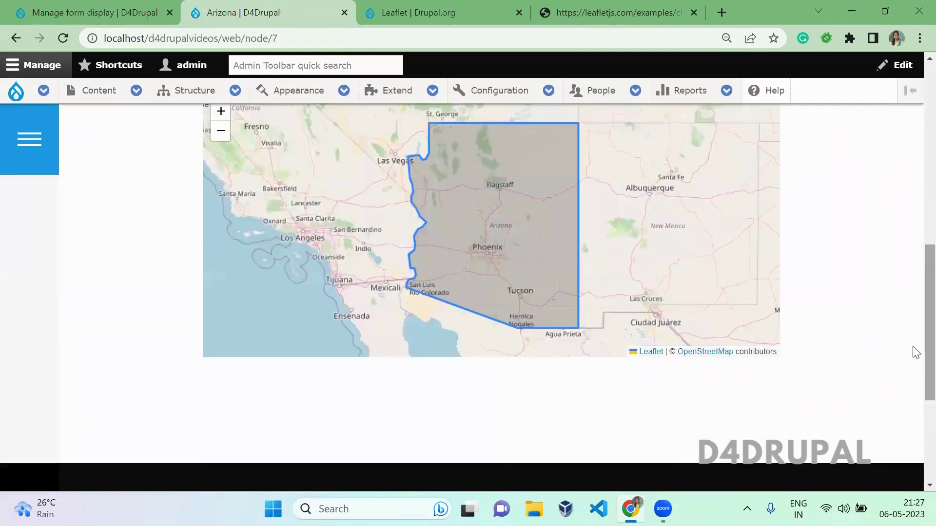
pyautogui.scroll(5, 917, 253)
pyautogui.scroll(3, 914, 234)
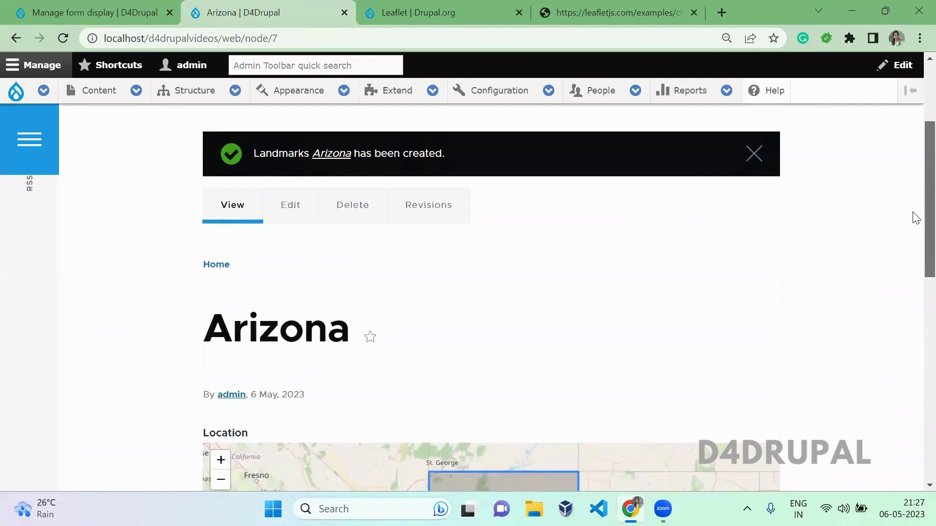
# Delete the Cuddalore, Thiruvannamalai and Chennai landmarks from the site's content list and review the remaining entries
pyautogui.rightClick(109, 93)
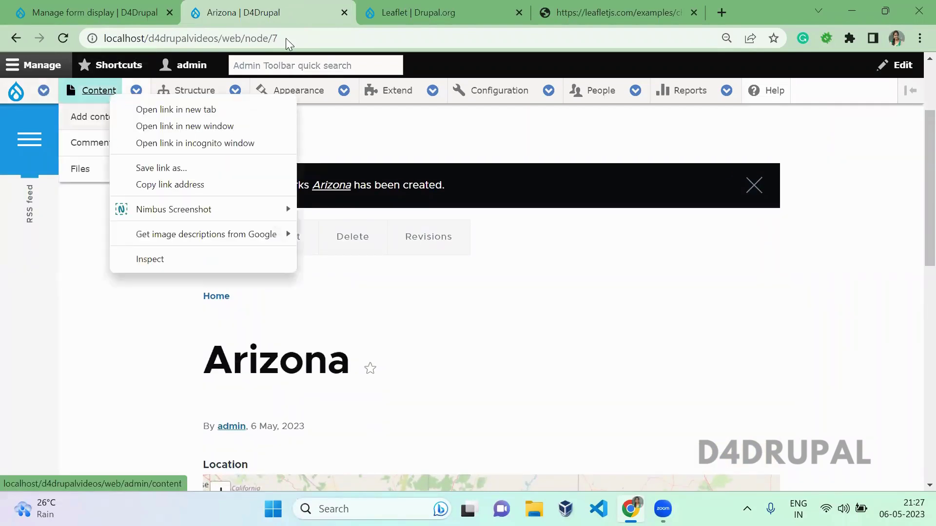
pyautogui.press('Escape')
pyautogui.click(98, 94)
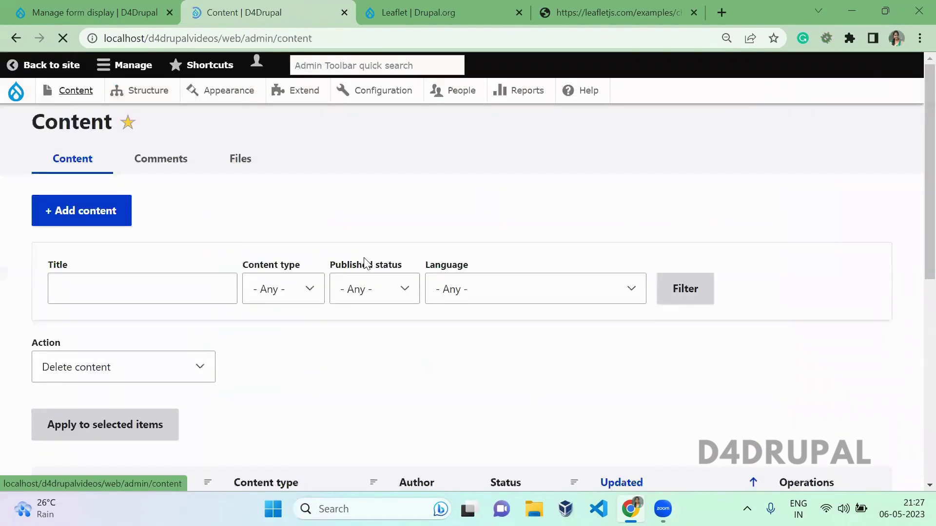
pyautogui.moveTo(916, 170); pyautogui.dragTo(915, 426)
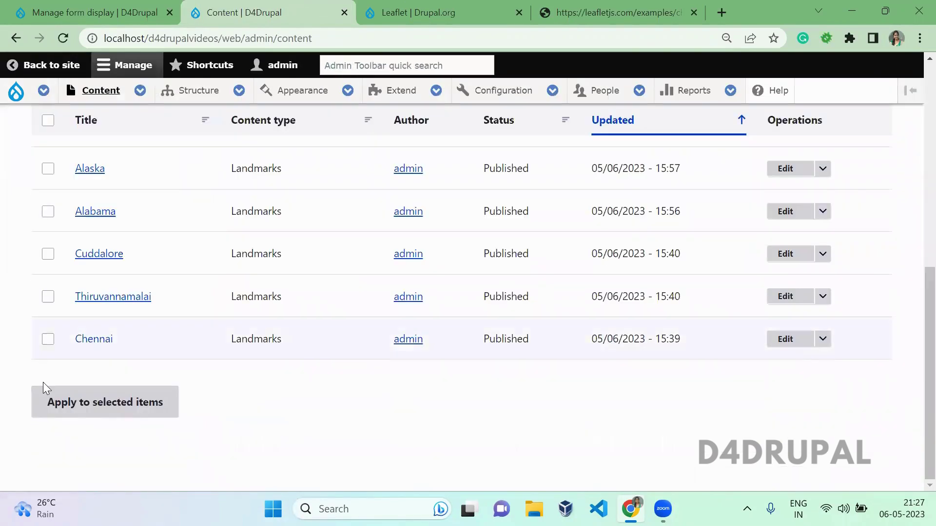
pyautogui.click(48, 255)
pyautogui.click(48, 254)
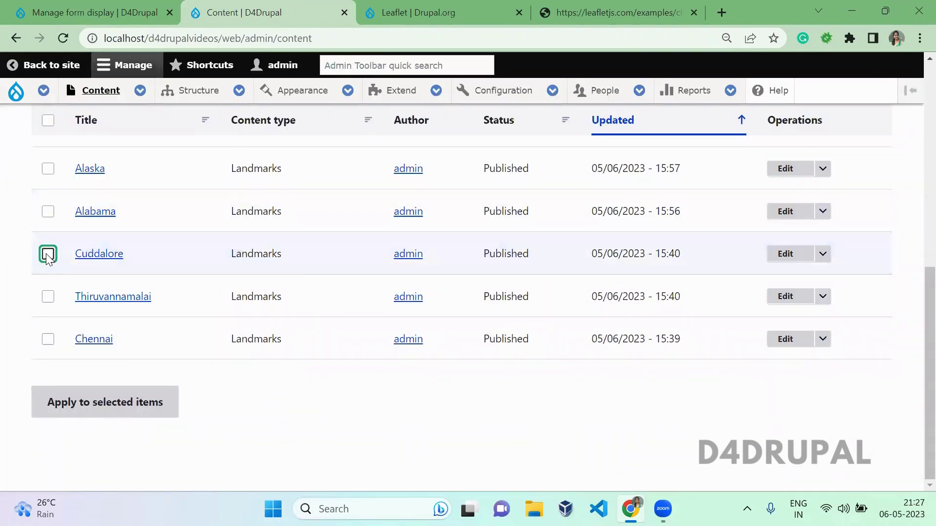
pyautogui.click(48, 254)
pyautogui.click(48, 297)
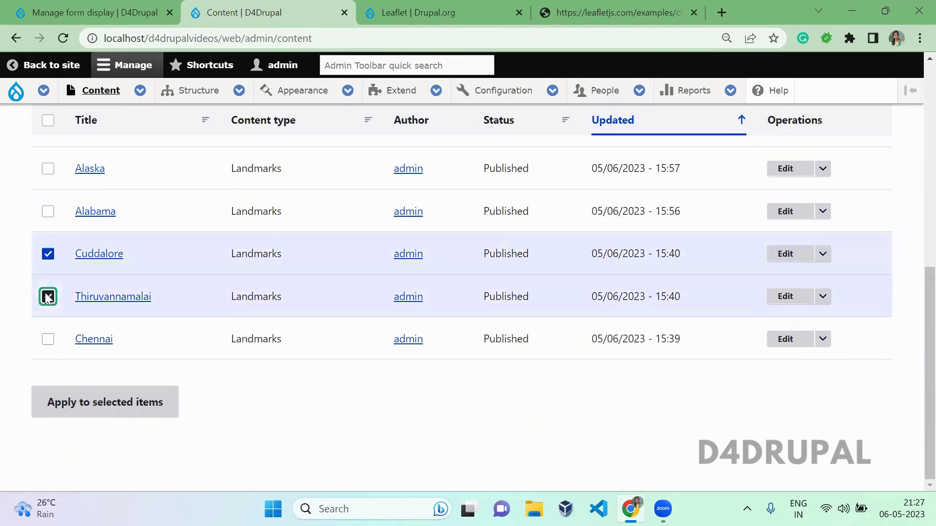
pyautogui.click(48, 341)
pyautogui.scroll(4, 916, 302)
pyautogui.click(171, 260)
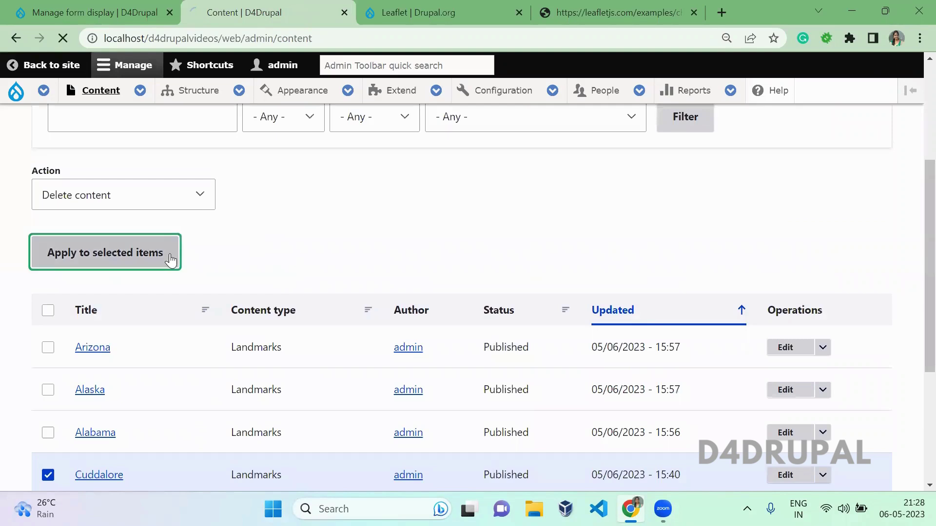
pyautogui.click(77, 308)
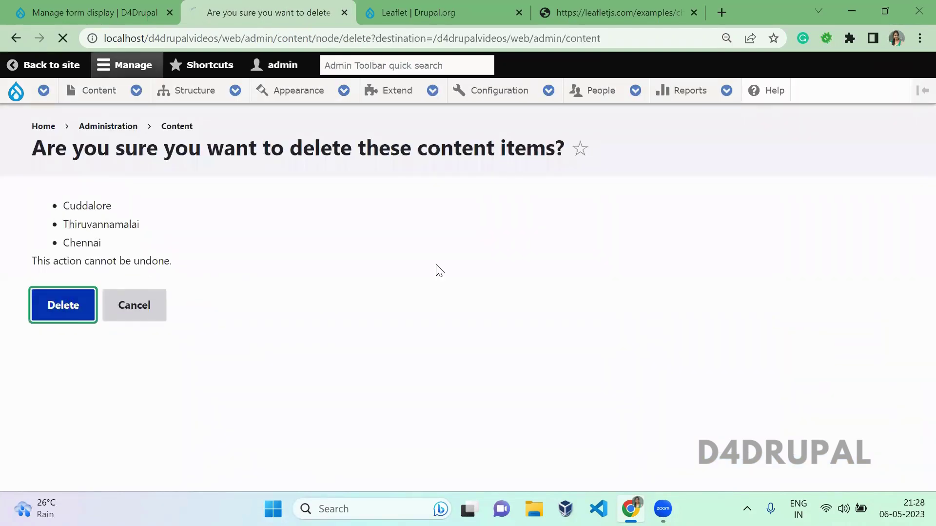
pyautogui.scroll(-7, 913, 336)
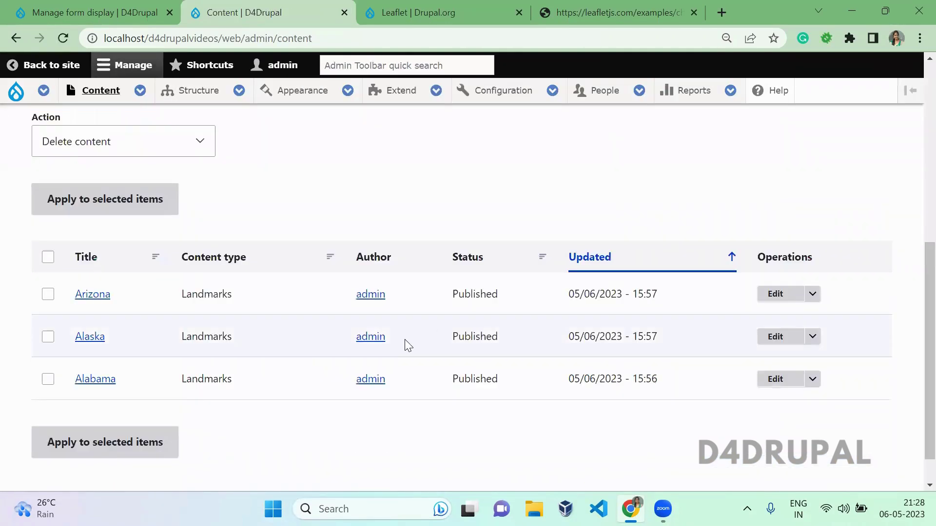
pyautogui.moveTo(276, 379); pyautogui.dragTo(92, 246)
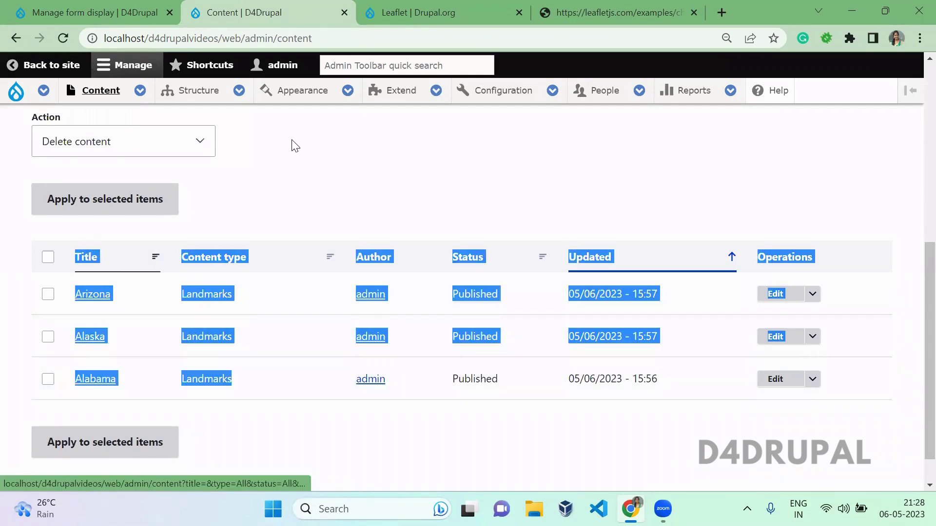
pyautogui.click(355, 165)
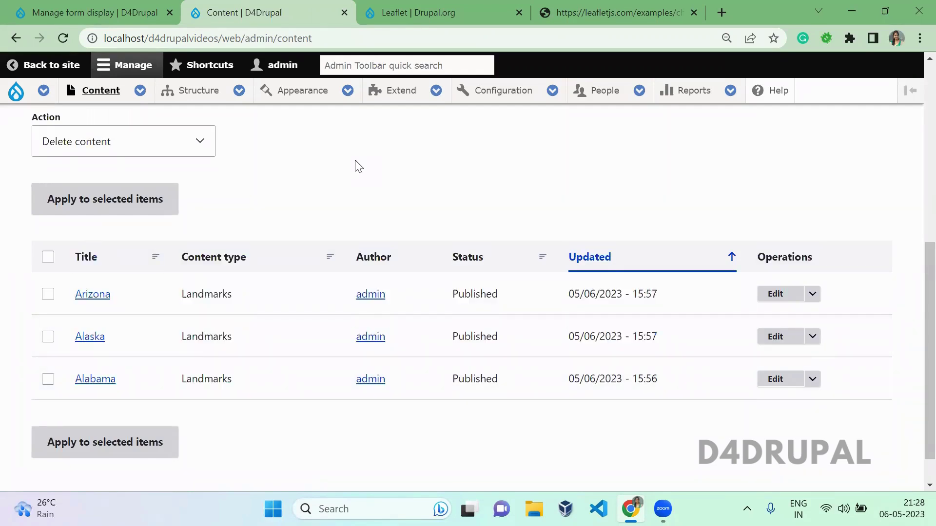
# Start adding a new view and name it Choropleth map
pyautogui.moveTo(194, 91)
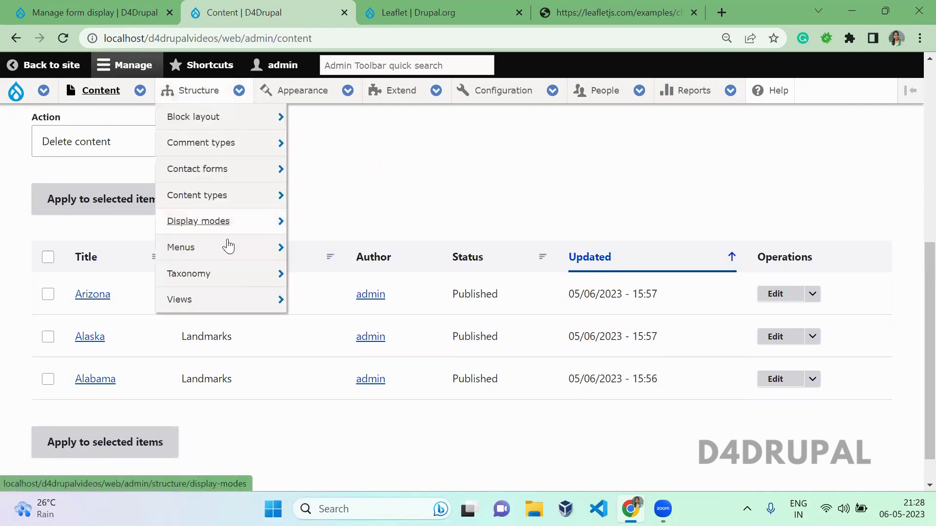
pyautogui.moveTo(235, 296)
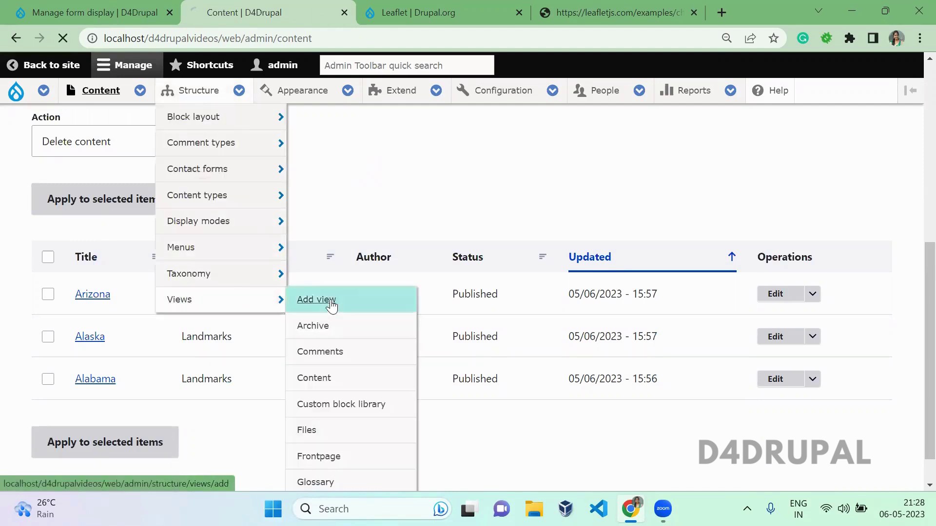
pyautogui.click(326, 301)
pyautogui.click(160, 274)
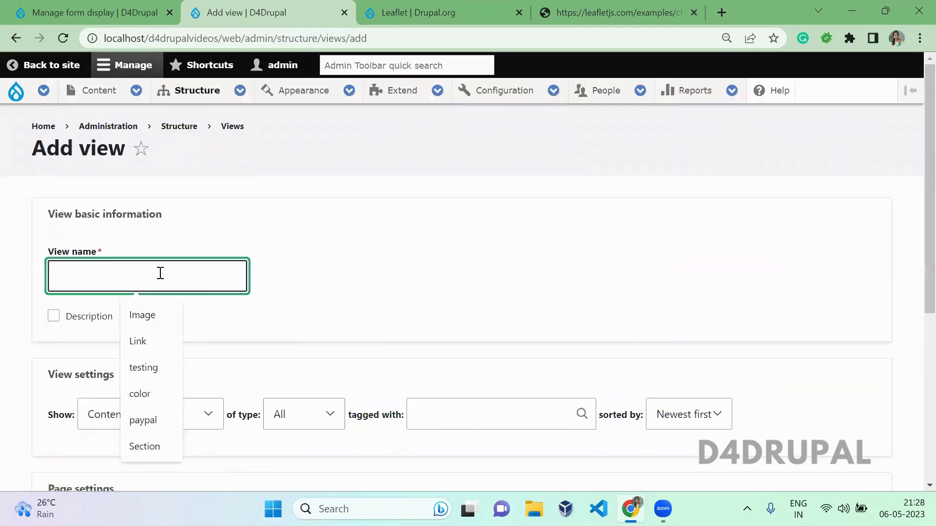
pyautogui.write('Choropleth map')
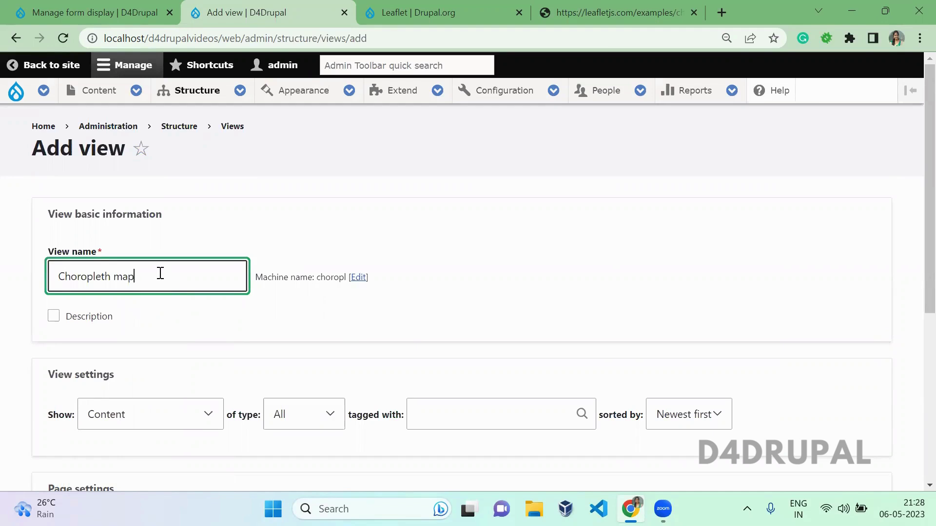
pyautogui.click(794, 265)
# Restrict the view to content of type Landmarks and have it create a page
pyautogui.scroll(-5, 913, 358)
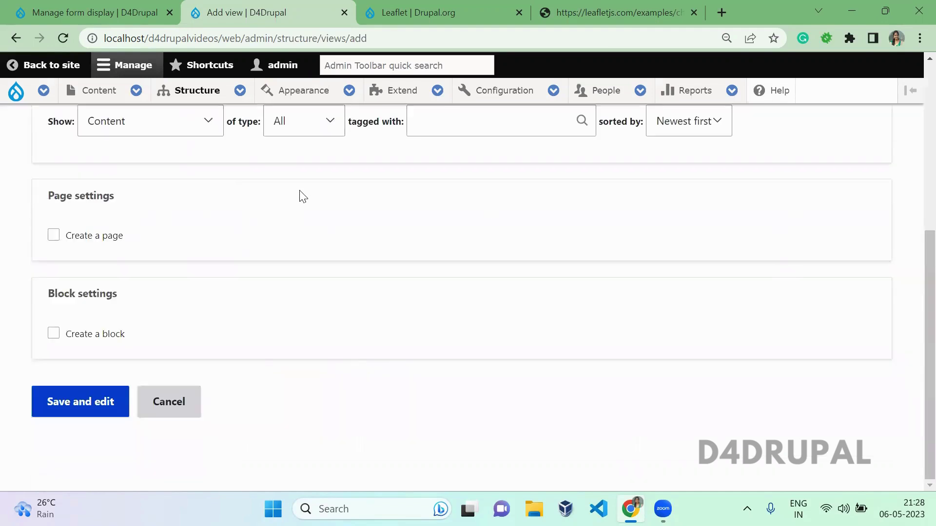
pyautogui.click(299, 134)
pyautogui.click(304, 173)
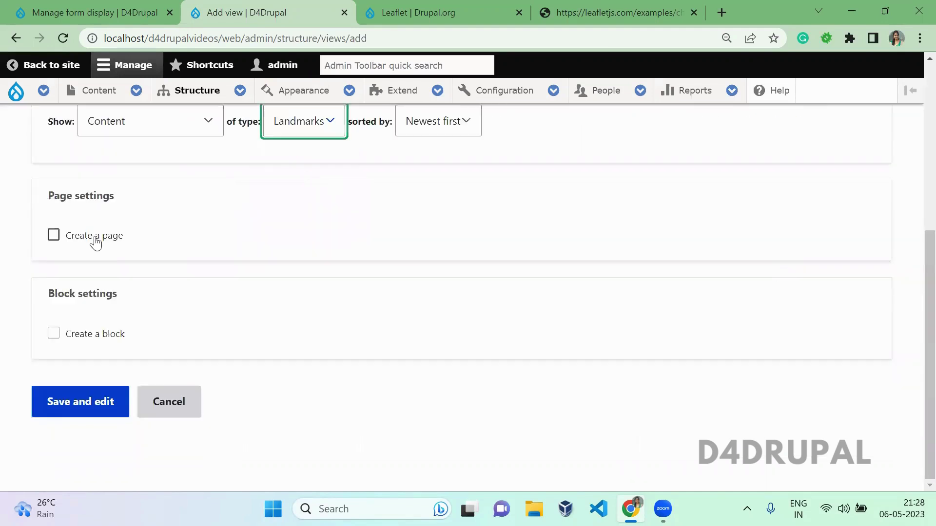
pyautogui.click(103, 240)
# Set the page's display format to Leaflet Map of fields and save the view for editing
pyautogui.scroll(-5, 913, 341)
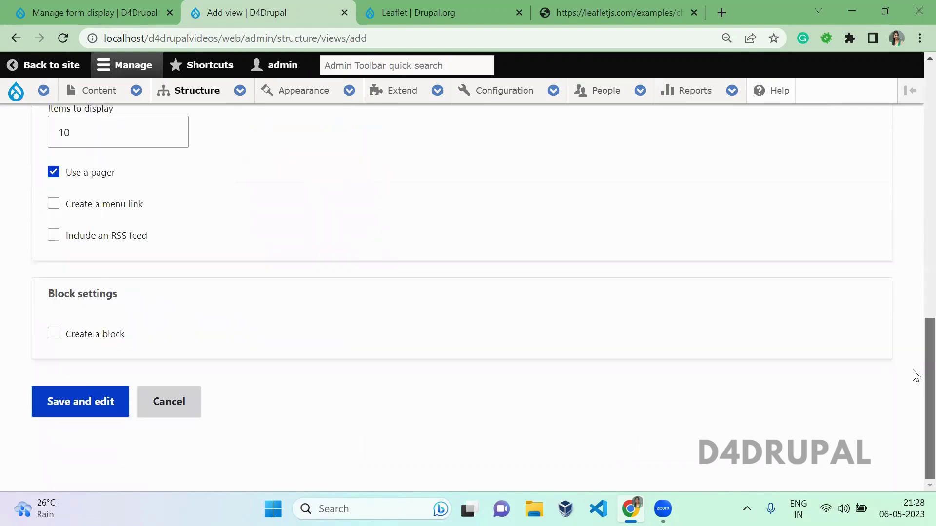
pyautogui.scroll(1, 913, 341)
pyautogui.click(200, 141)
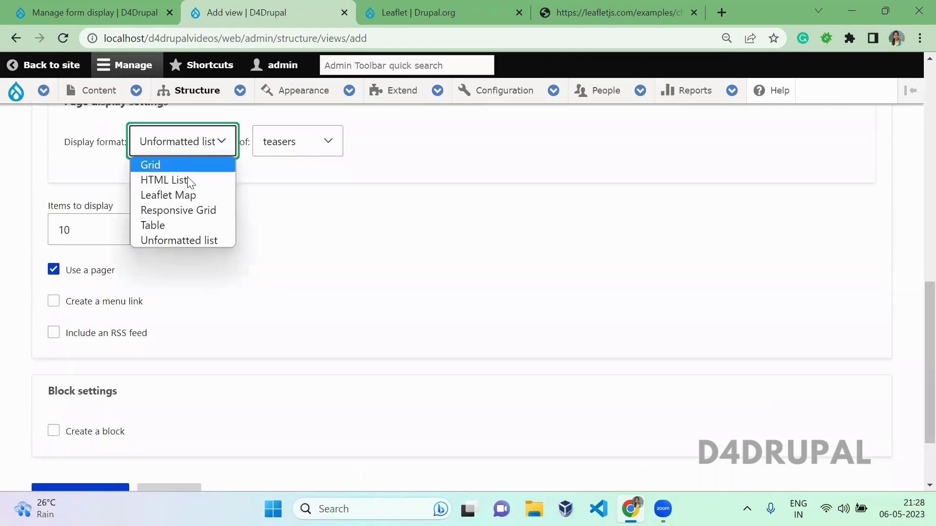
pyautogui.click(192, 196)
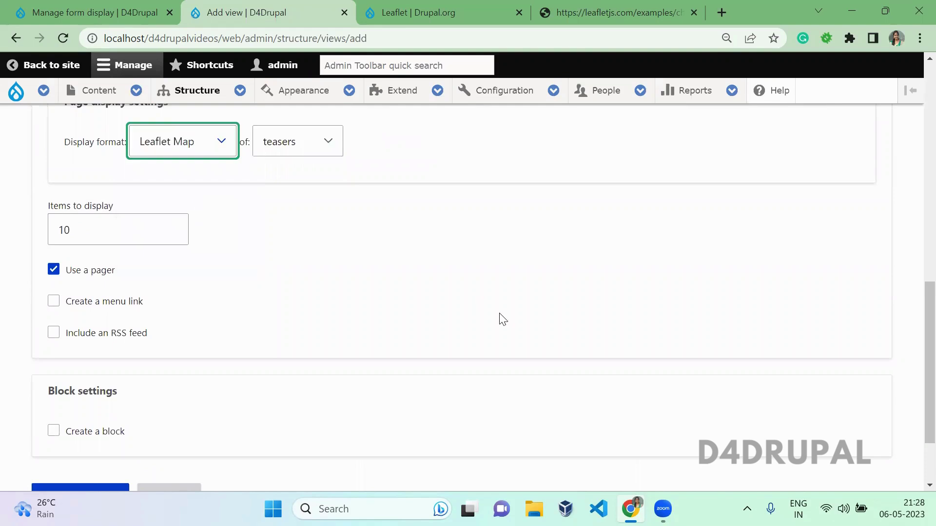
pyautogui.scroll(-2, 911, 265)
pyautogui.scroll(4, 376, 265)
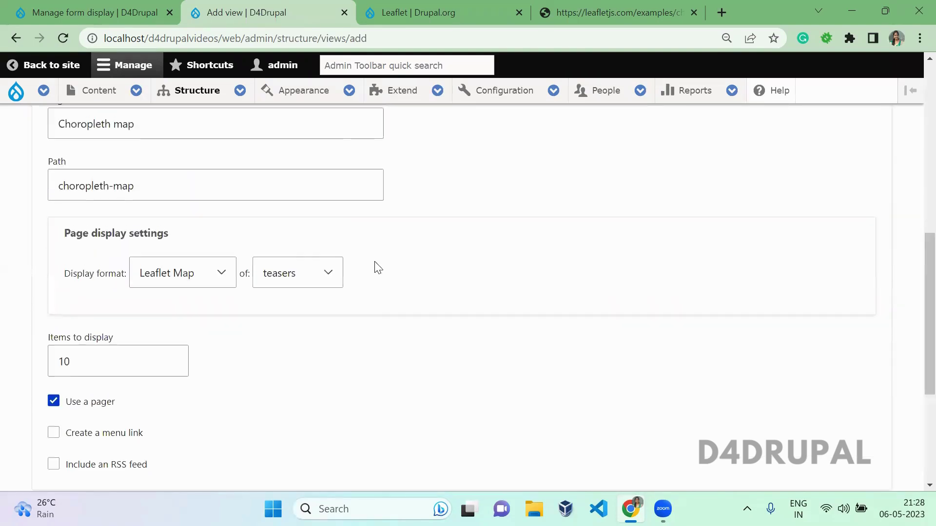
pyautogui.click(335, 271)
pyautogui.click(305, 327)
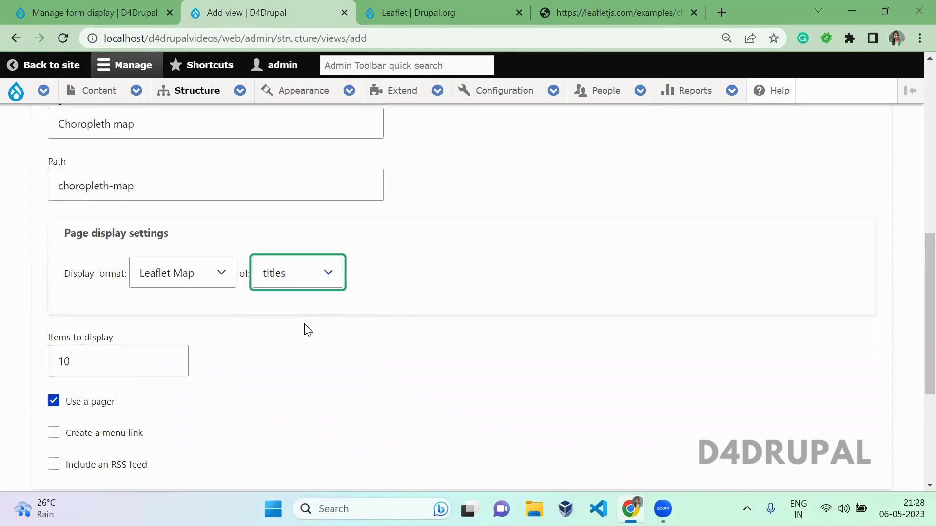
pyautogui.click(331, 270)
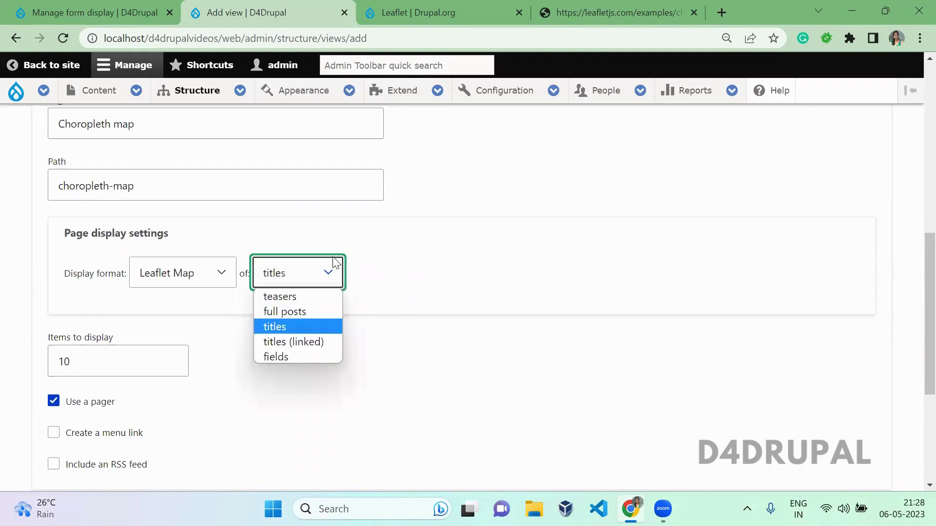
pyautogui.click(309, 355)
pyautogui.scroll(-5, 915, 312)
pyautogui.click(80, 411)
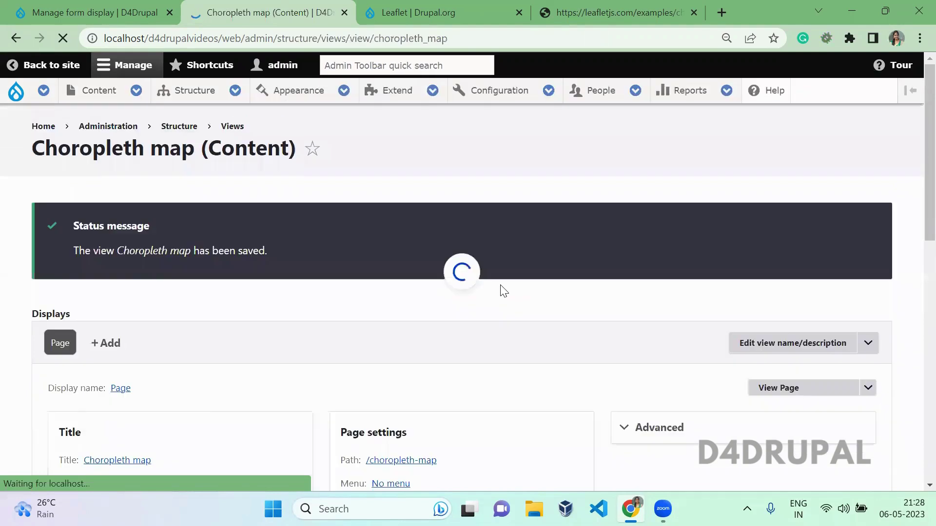
# Examine the Leaflet Map format's style options in the view and close them without applying changes
pyautogui.scroll(-6, 504, 291)
pyautogui.click(178, 180)
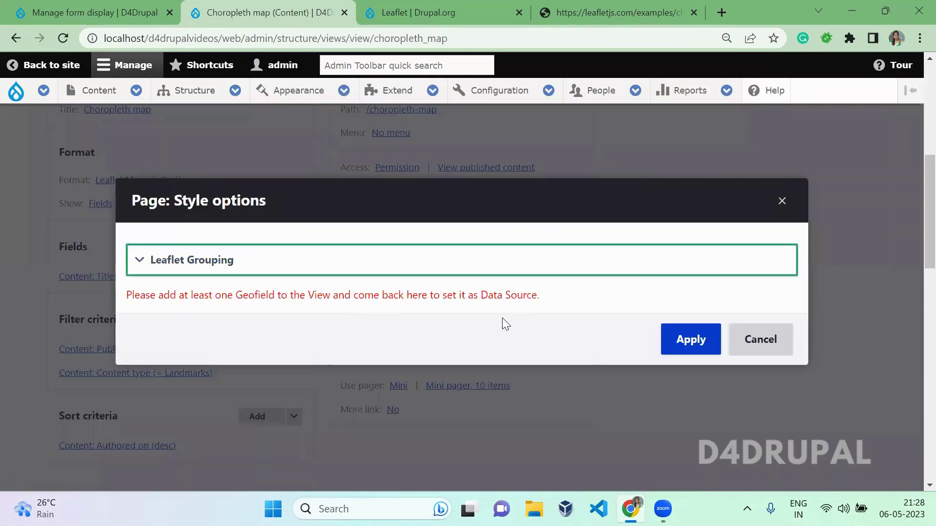
pyautogui.click(781, 200)
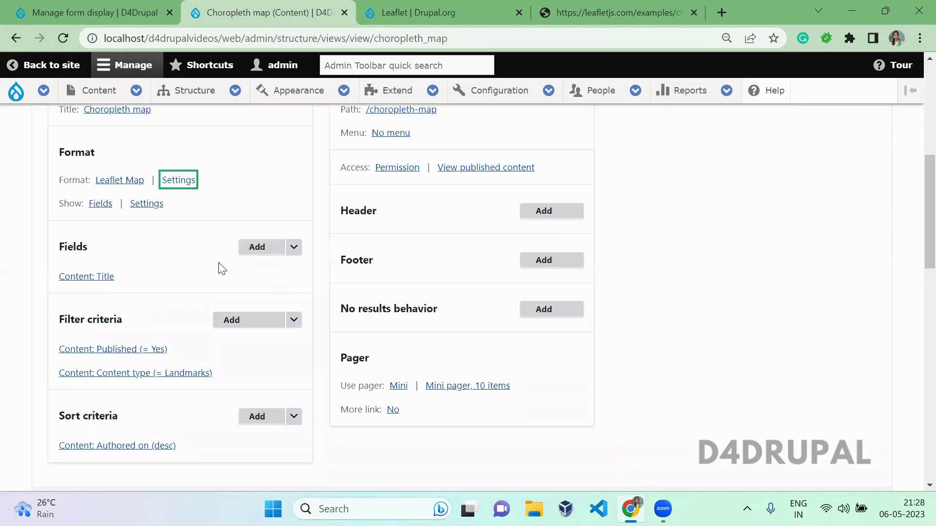
# Add the Landmarks content's Location field to the view, keeping its default configuration
pyautogui.click(251, 254)
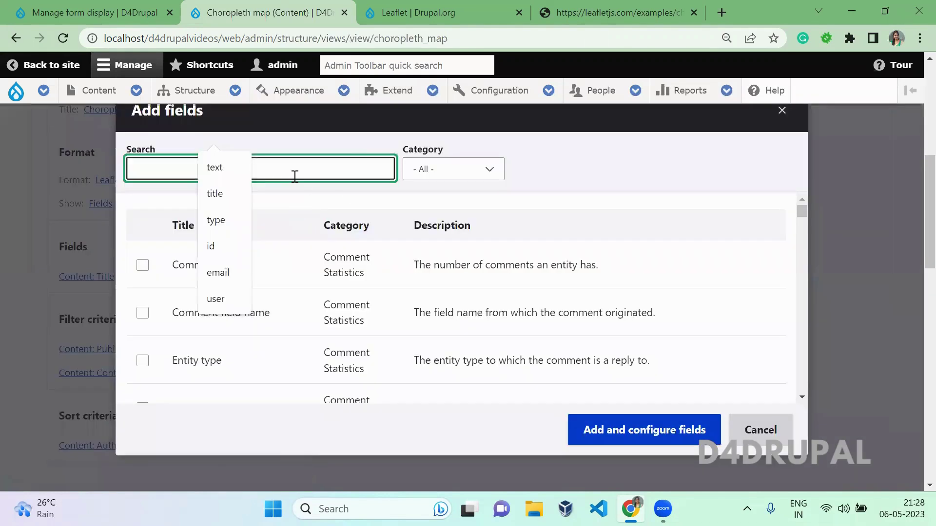
pyautogui.write('loca')
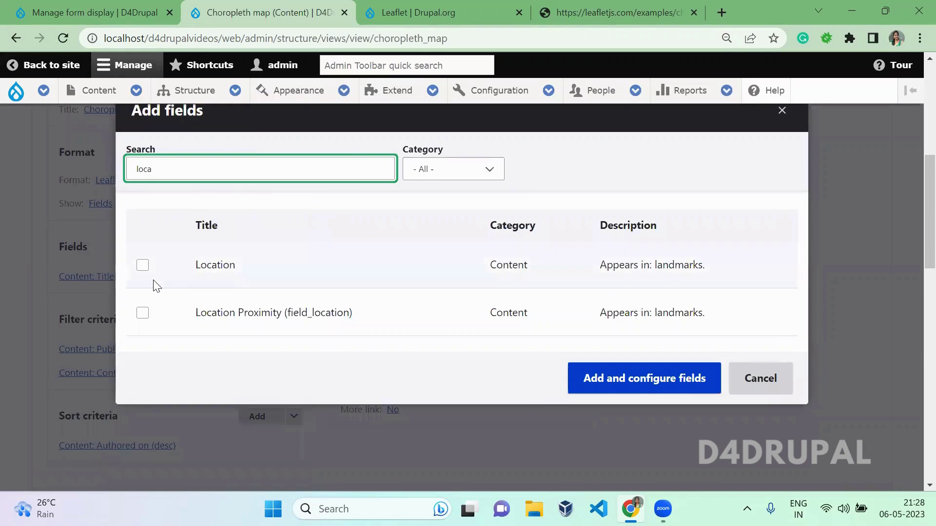
pyautogui.click(142, 266)
pyautogui.click(626, 412)
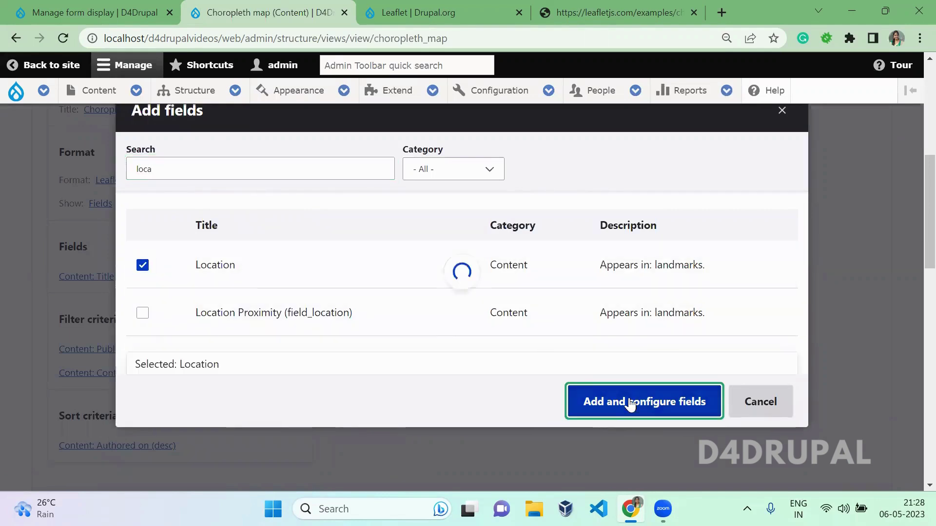
pyautogui.click(612, 429)
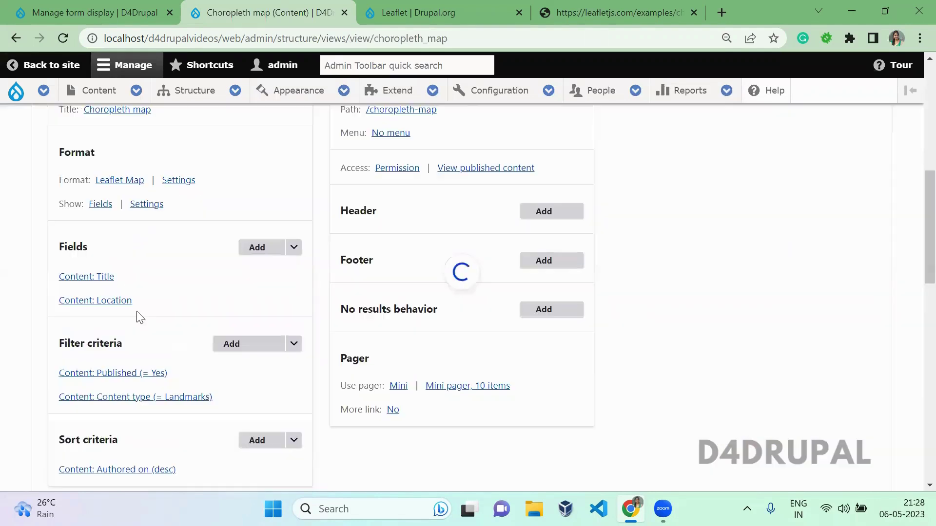
# Set the Leaflet Map format's data source to Content: Location and bring up its popup source setting
pyautogui.click(178, 180)
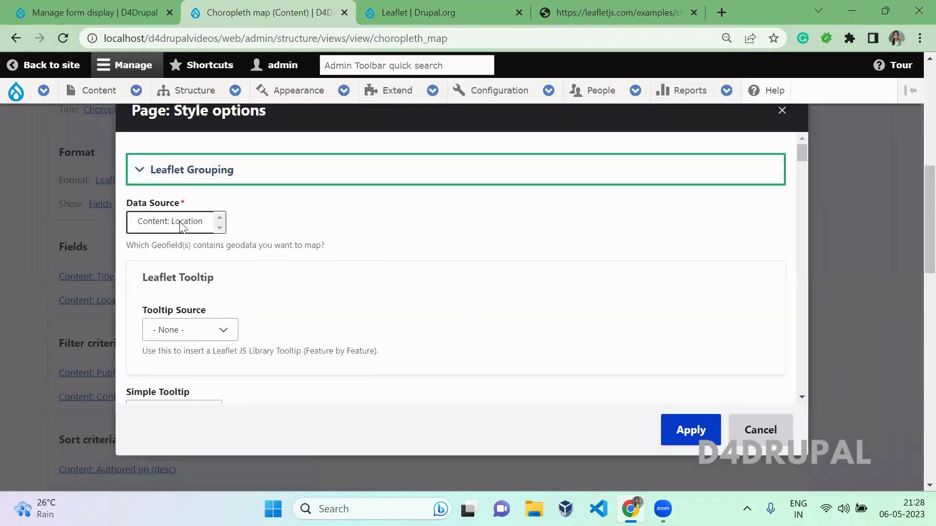
pyautogui.click(180, 221)
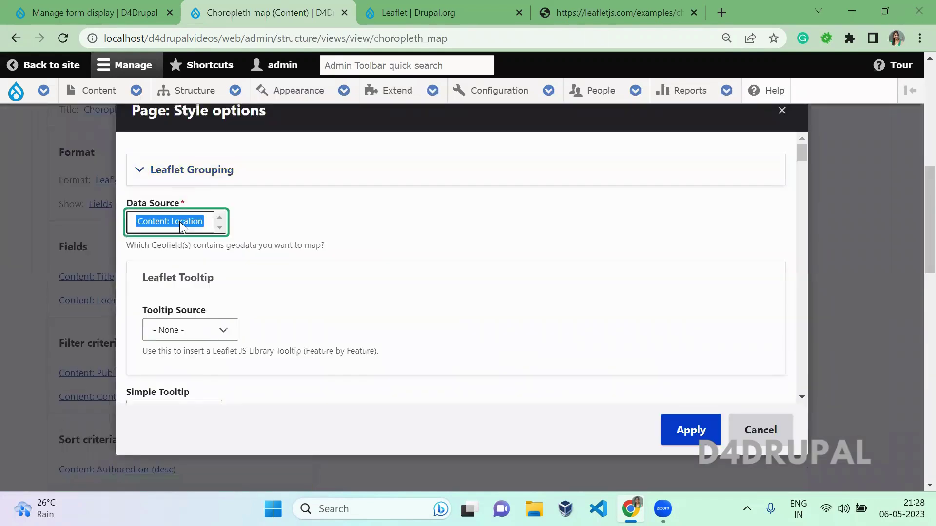
pyautogui.click(609, 207)
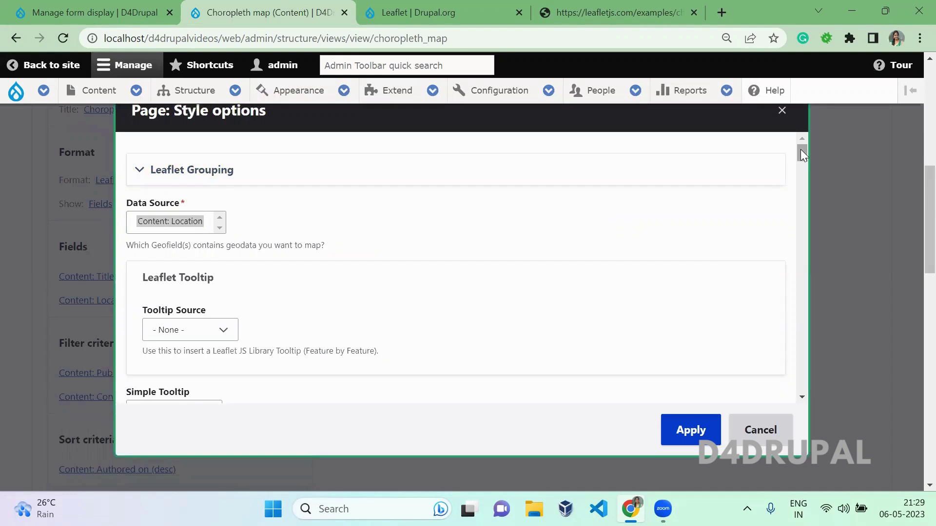
pyautogui.moveTo(801, 150); pyautogui.dragTo(803, 165)
pyautogui.click(274, 281)
# Open the Arizona landmark from the site's content list and check the popup of its shape on the location map
pyautogui.click(417, 12)
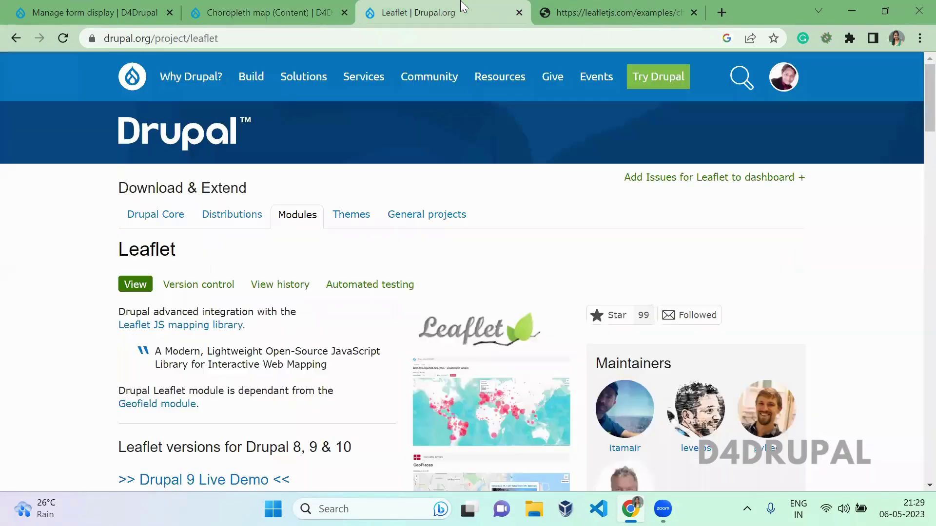
pyautogui.click(115, 6)
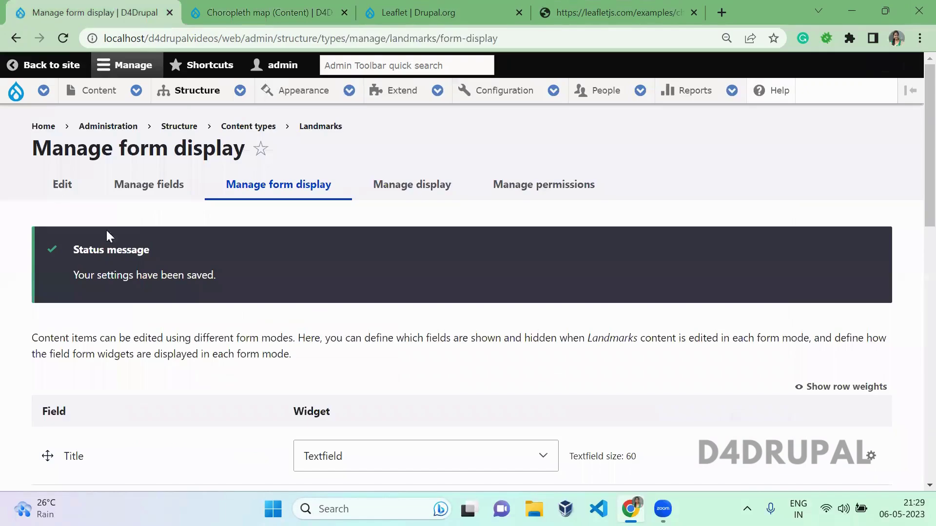
pyautogui.click(92, 90)
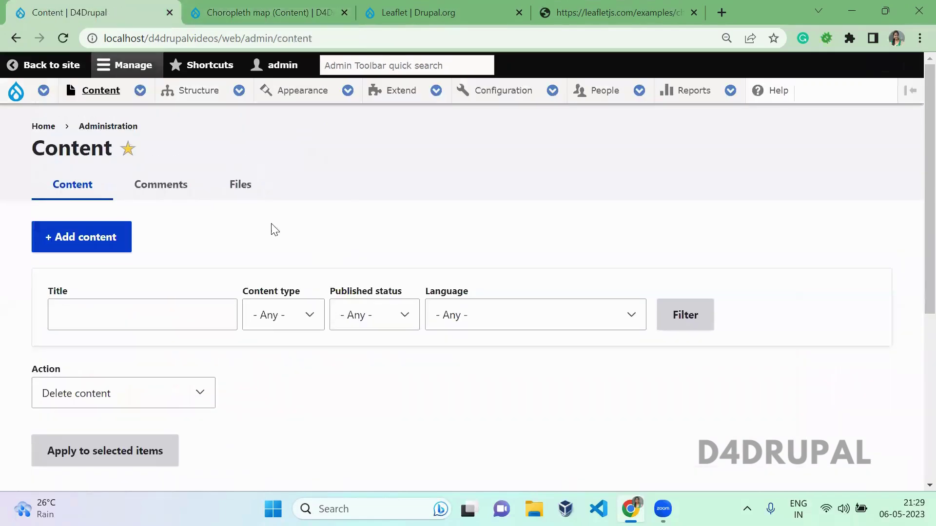
pyautogui.scroll(-6, 917, 148)
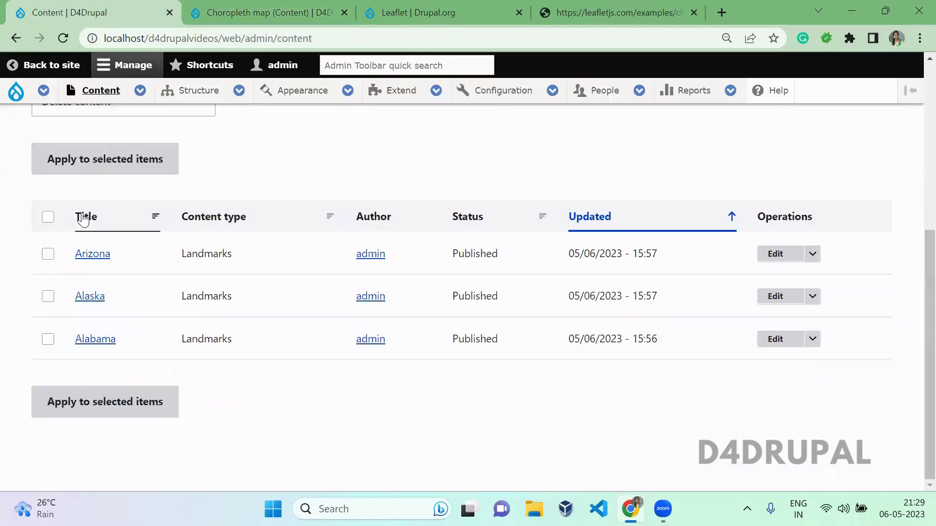
pyautogui.keyDown('ctrl'); pyautogui.click(89, 253); pyautogui.keyUp('ctrl')
pyautogui.hotkey('ctrl', 'Tab')
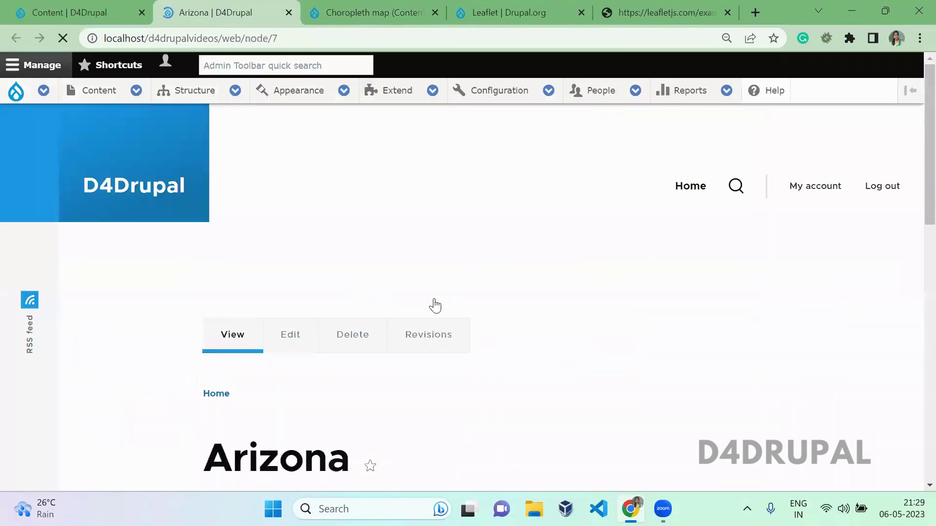
pyautogui.scroll(-8, 915, 271)
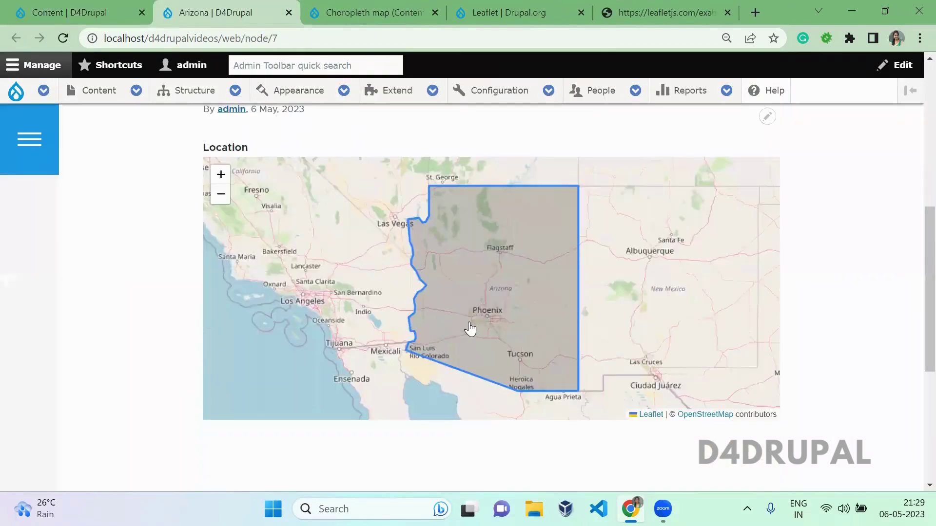
pyautogui.click(470, 329)
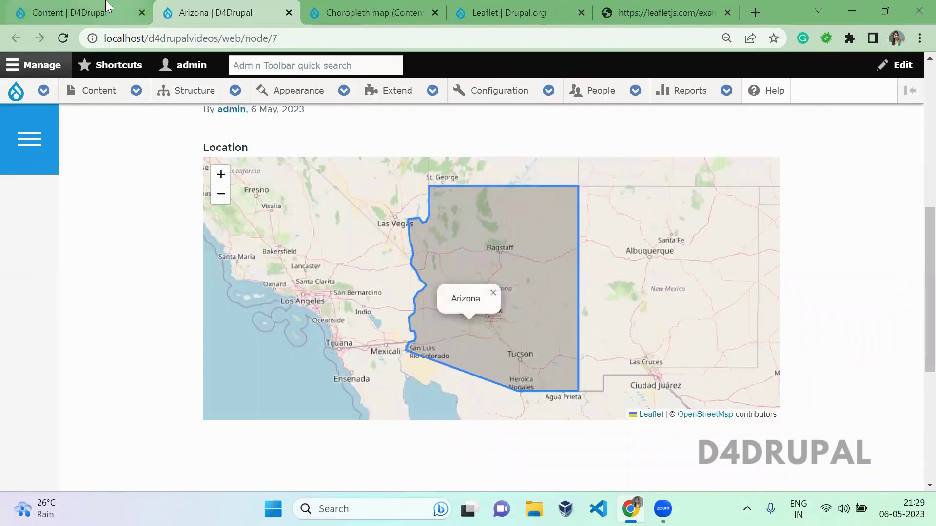
# Open the Location field's Leaflet Map format settings in the Landmarks content type's display management
pyautogui.click(122, 17)
pyautogui.scroll(10, 915, 255)
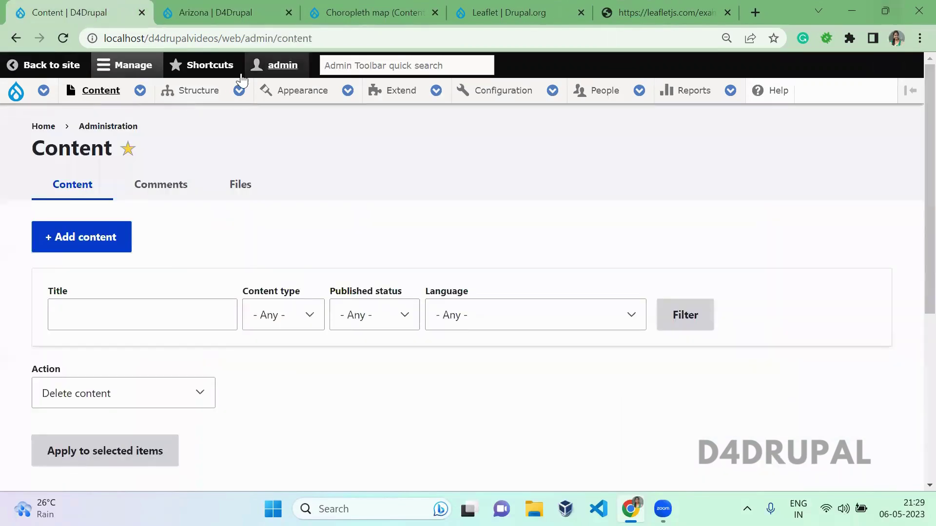
pyautogui.moveTo(195, 90)
pyautogui.moveTo(234, 198)
pyautogui.moveTo(349, 274)
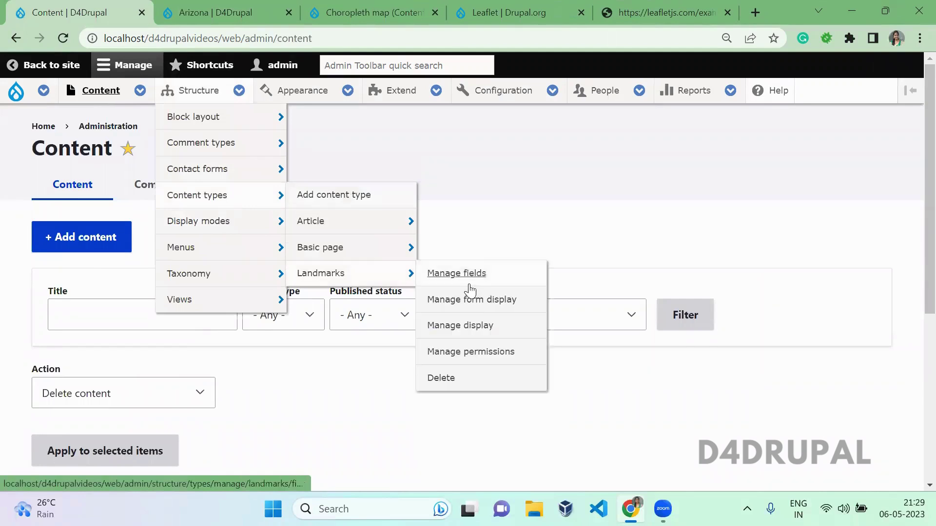
pyautogui.middleClick(477, 326)
pyautogui.click(314, 12)
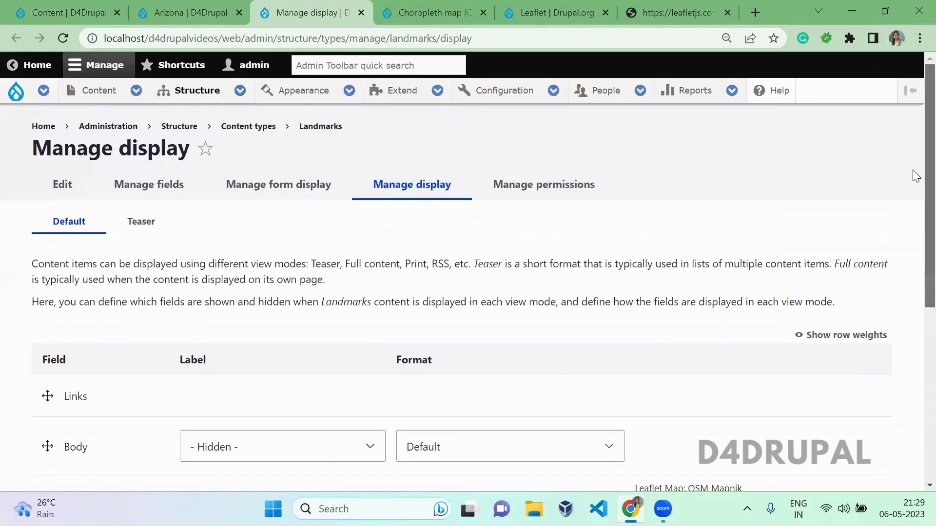
pyautogui.scroll(-6, 913, 292)
pyautogui.click(871, 199)
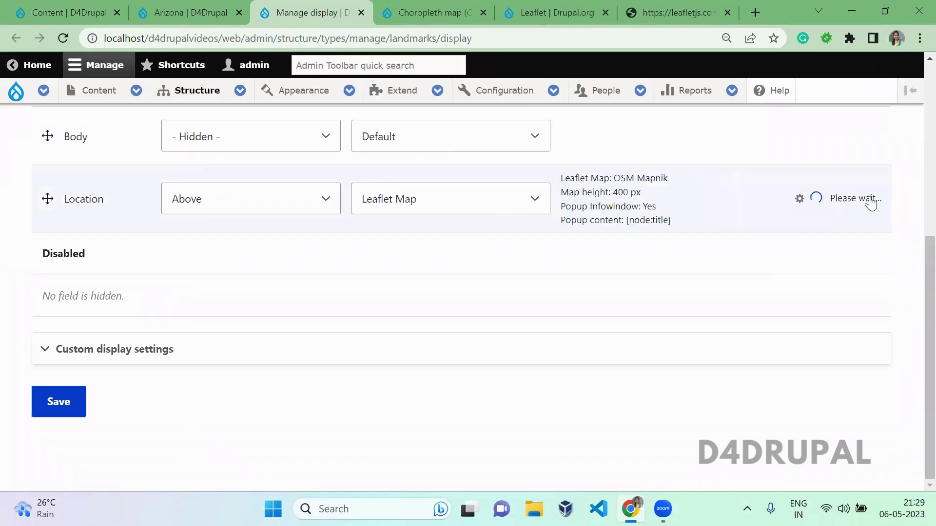
# Find the Leaflet Popup settings by searching for "popu" and compare the popup content token with Arizona's map popup
pyautogui.hotkey('ctrl', 'f')
pyautogui.write('popu')
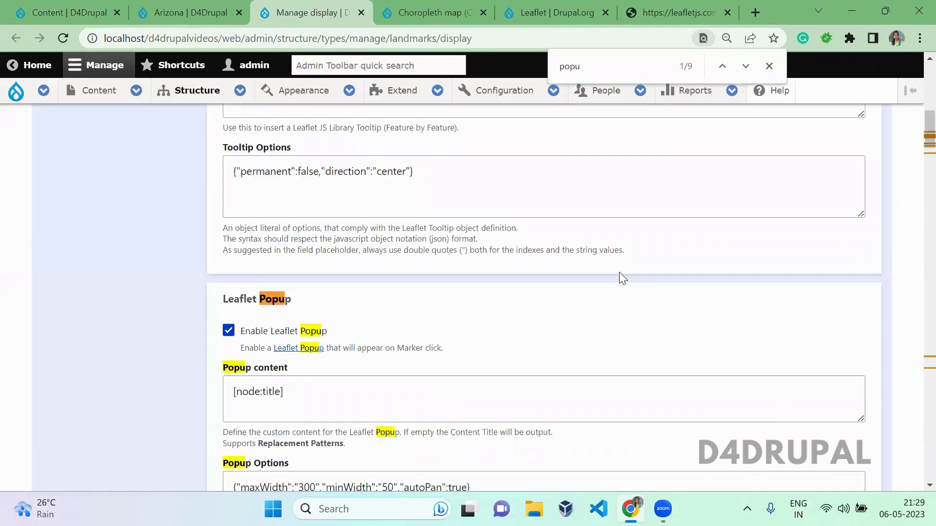
pyautogui.press('Escape')
pyautogui.click(396, 418)
pyautogui.moveTo(360, 394); pyautogui.dragTo(213, 392)
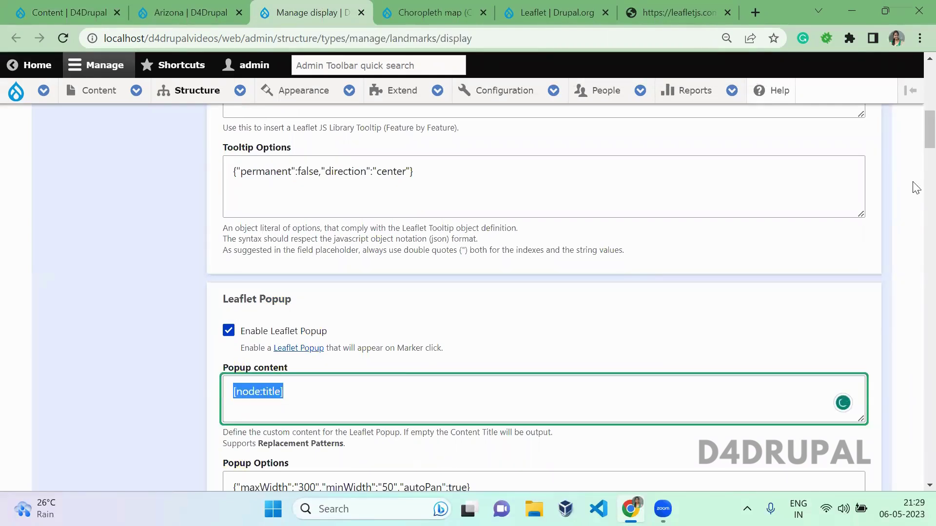
pyautogui.scroll(-4, 915, 140)
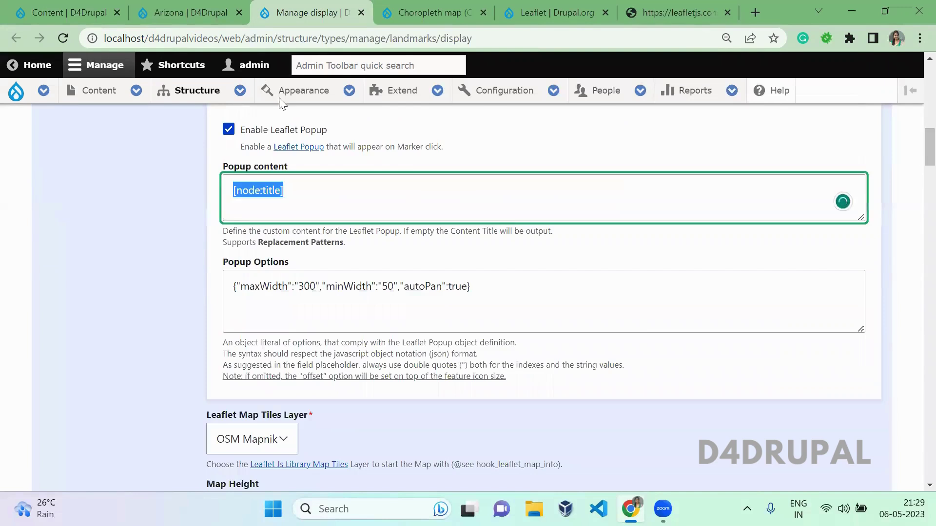
pyautogui.click(180, 11)
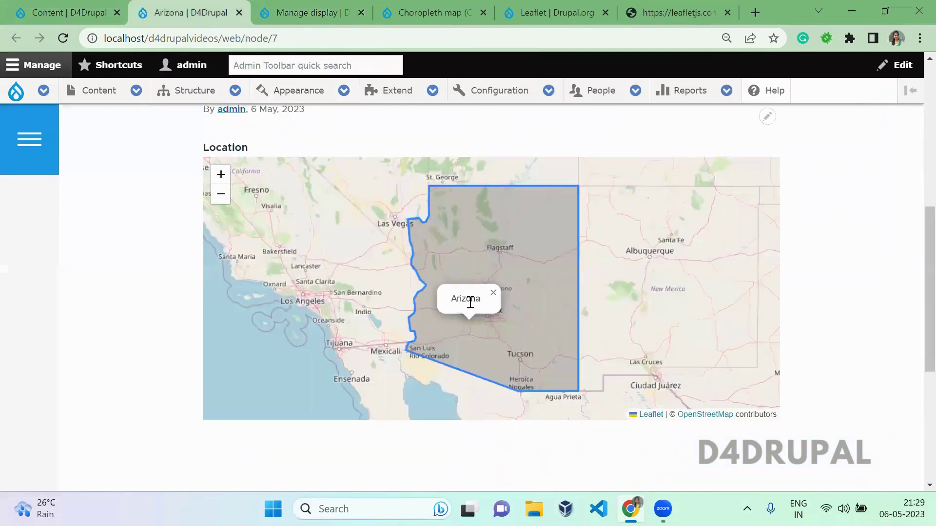
# Set the Choropleth map view's Leaflet popup source to Content: Title and apply the style options
pyautogui.click(415, 7)
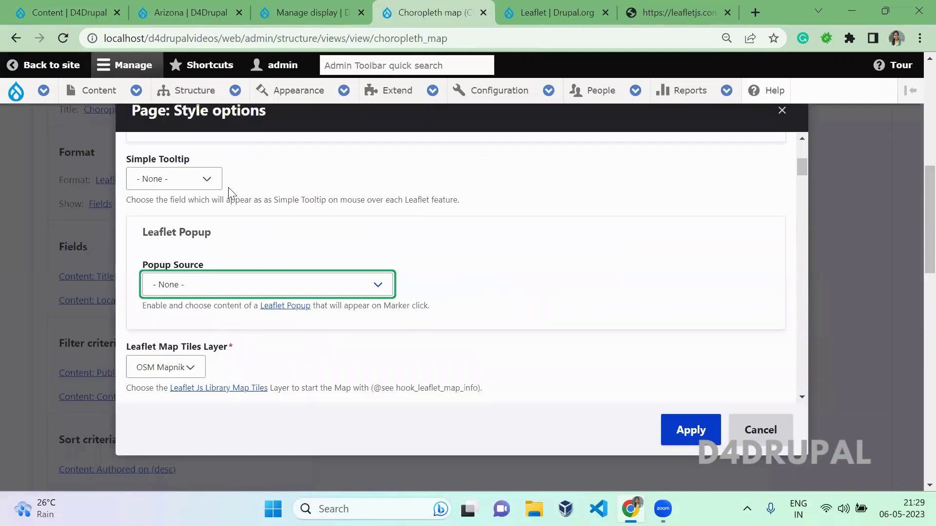
pyautogui.click(179, 292)
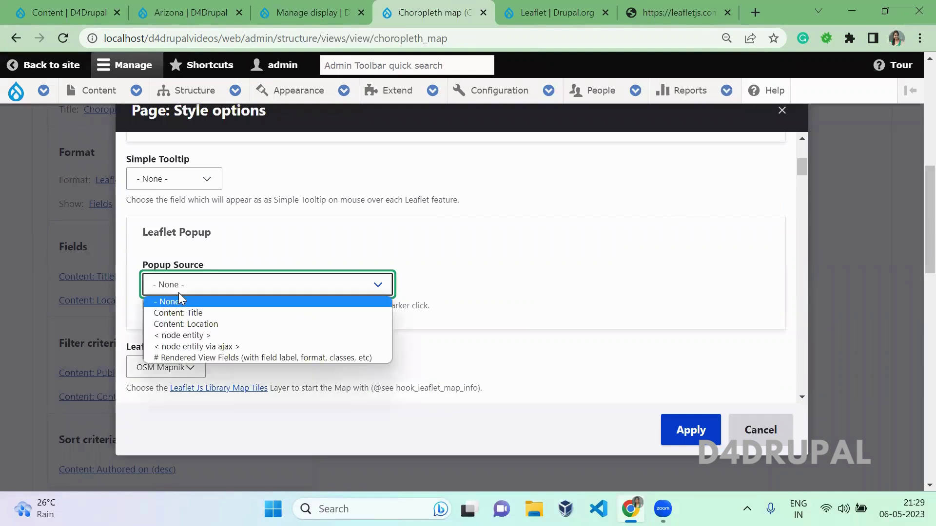
pyautogui.click(184, 307)
pyautogui.click(618, 334)
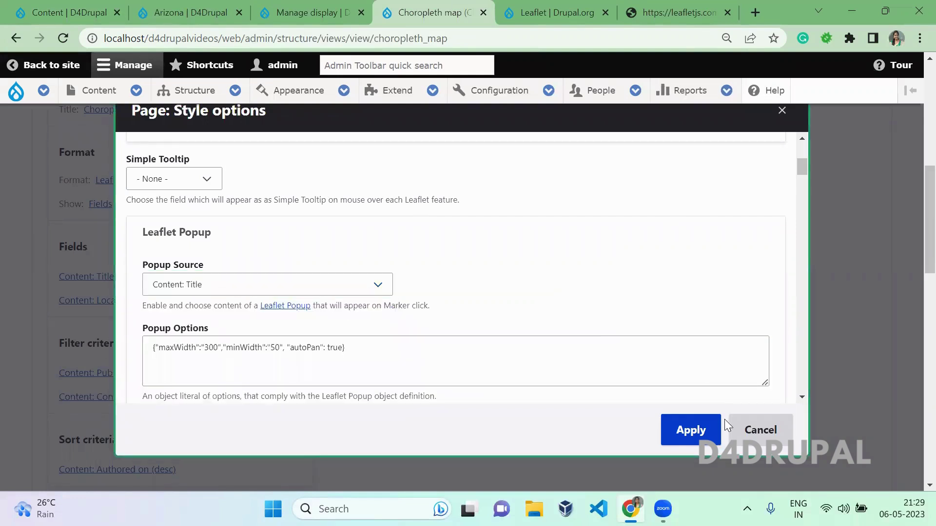
pyautogui.click(691, 431)
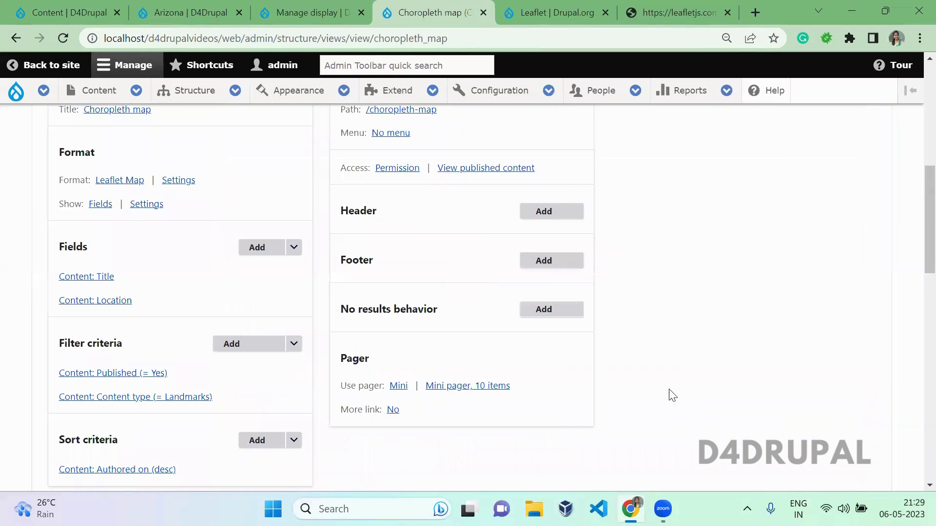
# Check the popups of the state shapes on the view's preview map
pyautogui.scroll(-4, 915, 429)
pyautogui.scroll(-8, 915, 429)
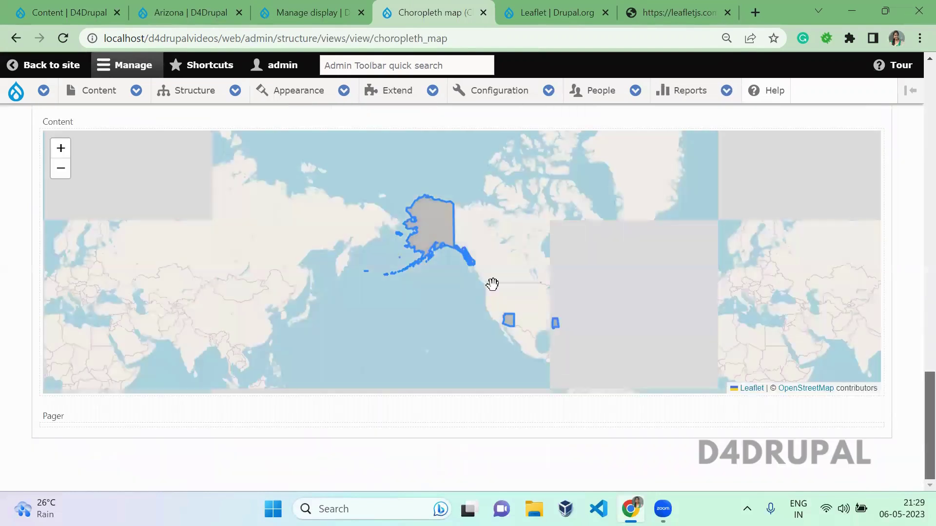
pyautogui.click(415, 245)
pyautogui.press('Escape')
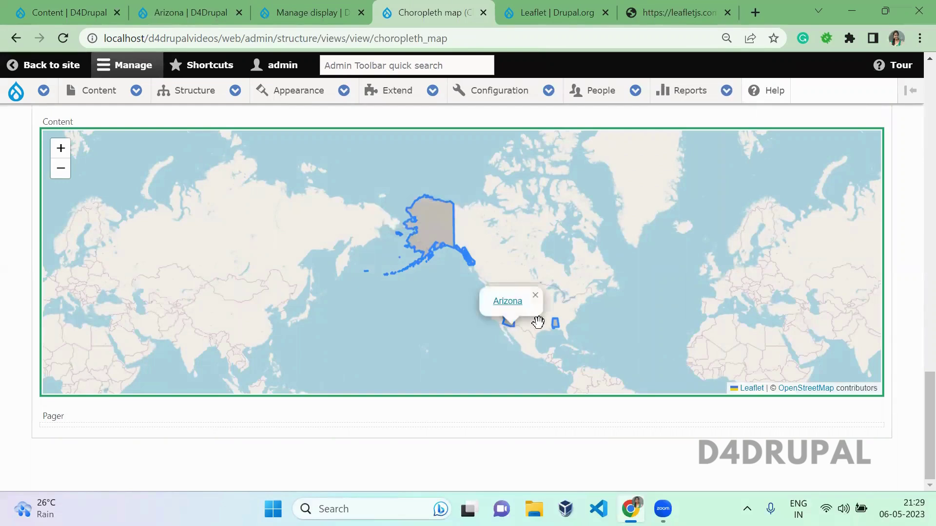
pyautogui.click(555, 327)
# Save the Choropleth map view
pyautogui.moveTo(913, 437); pyautogui.dragTo(915, 204)
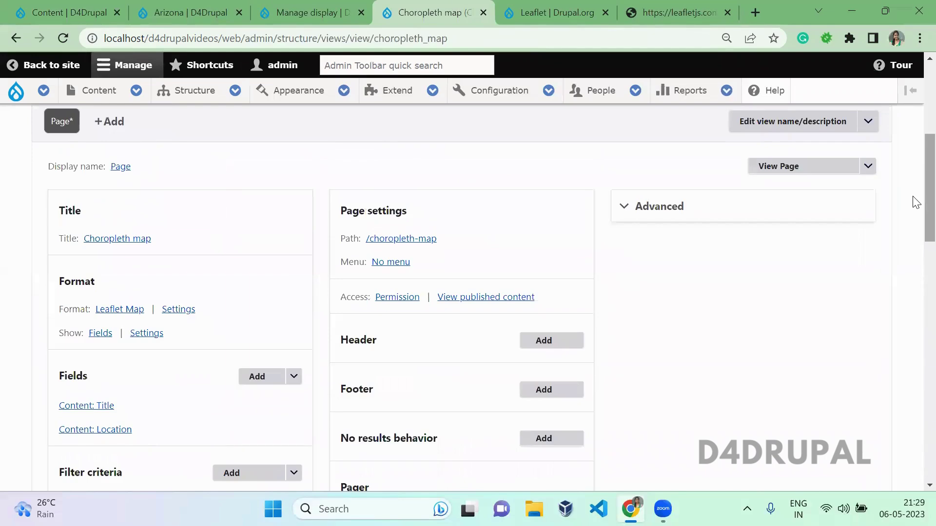
pyautogui.scroll(-6, 915, 204)
pyautogui.click(86, 329)
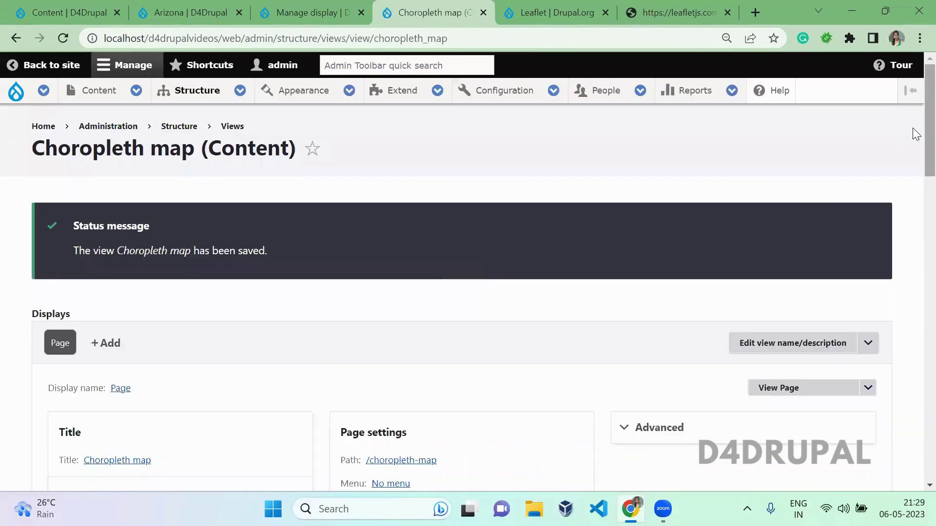
pyautogui.moveTo(912, 131); pyautogui.dragTo(551, 63)
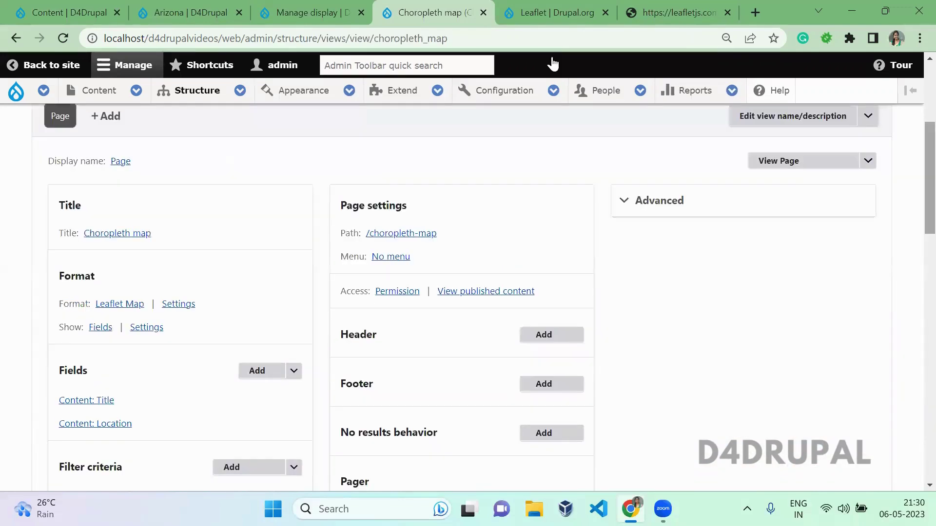
# Open the form for adding a new field to the Landmarks content type
pyautogui.click(268, 7)
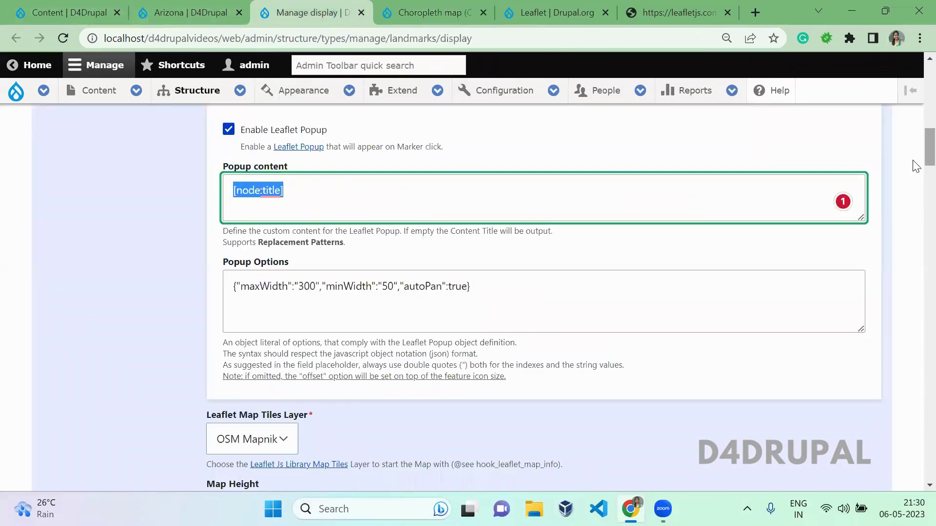
pyautogui.scroll(1, 916, 165)
pyautogui.press('Home')
pyautogui.click(134, 172)
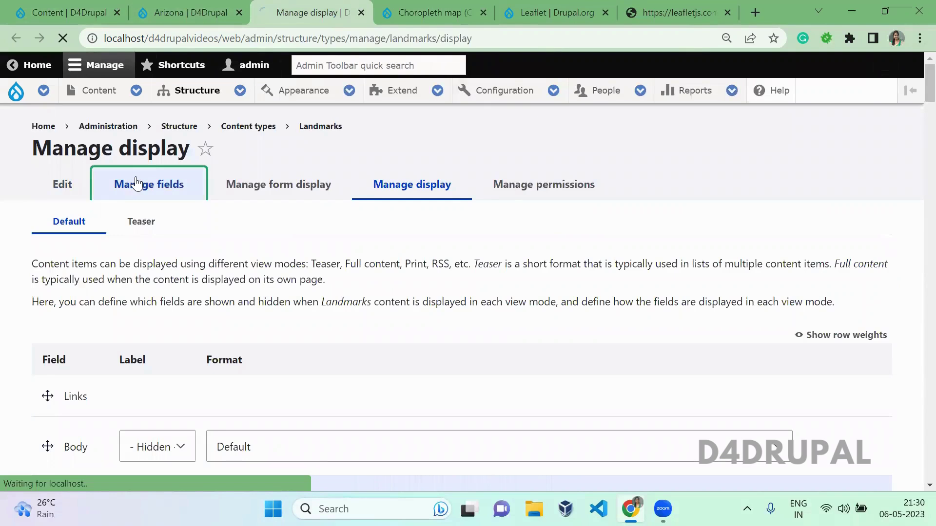
pyautogui.click(80, 241)
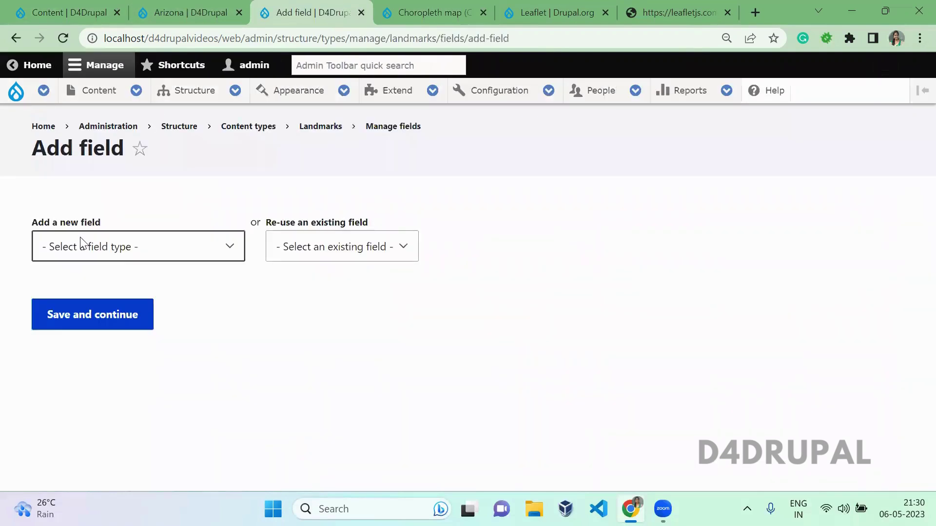
# Create a new Text (plain) field labelled Color for Landmarks and continue to its field settings
pyautogui.click(124, 248)
pyautogui.press('Down')
pyautogui.press('Down')
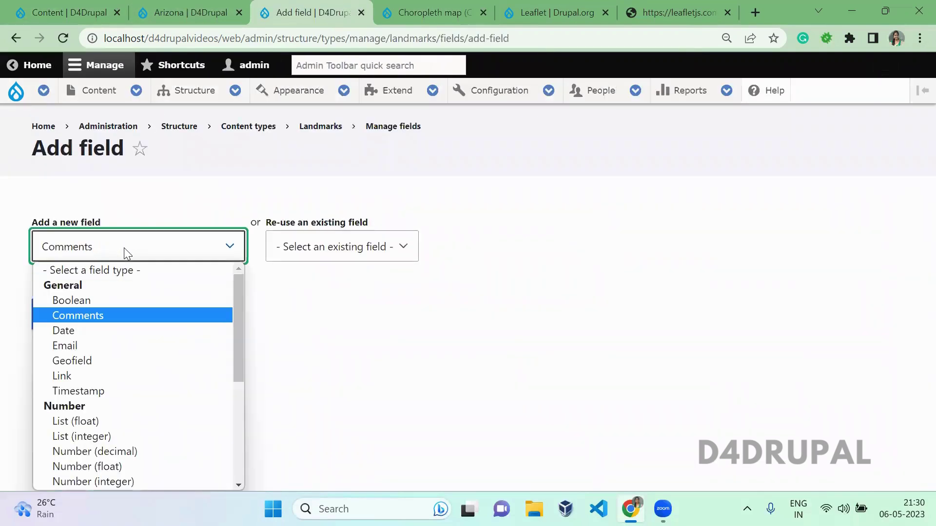
pyautogui.moveTo(237, 288); pyautogui.dragTo(133, 468)
pyautogui.moveTo(240, 345); pyautogui.dragTo(245, 434)
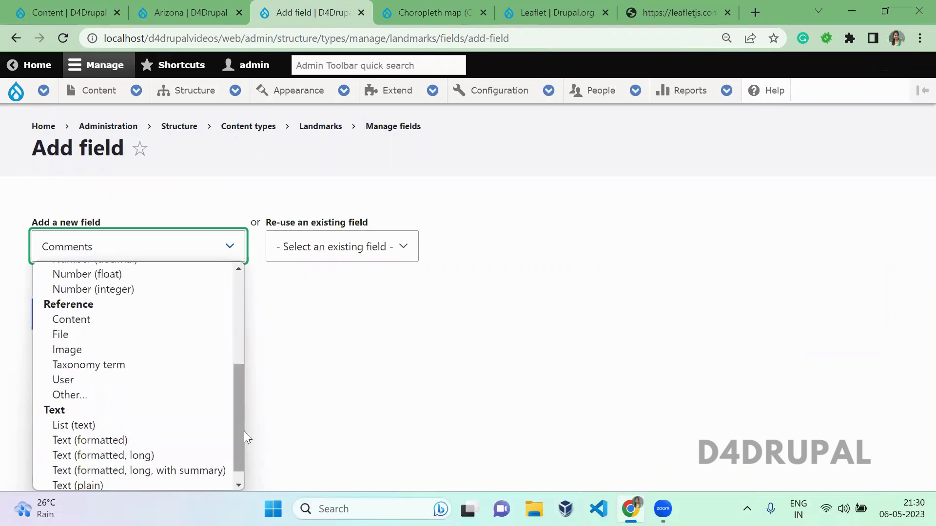
pyautogui.click(129, 484)
pyautogui.click(95, 328)
pyautogui.write('color')
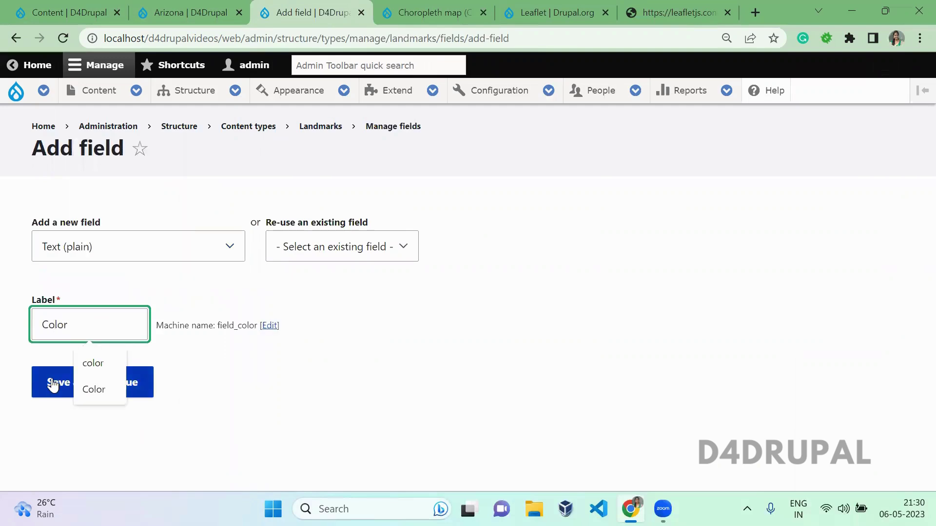
pyautogui.click(54, 385)
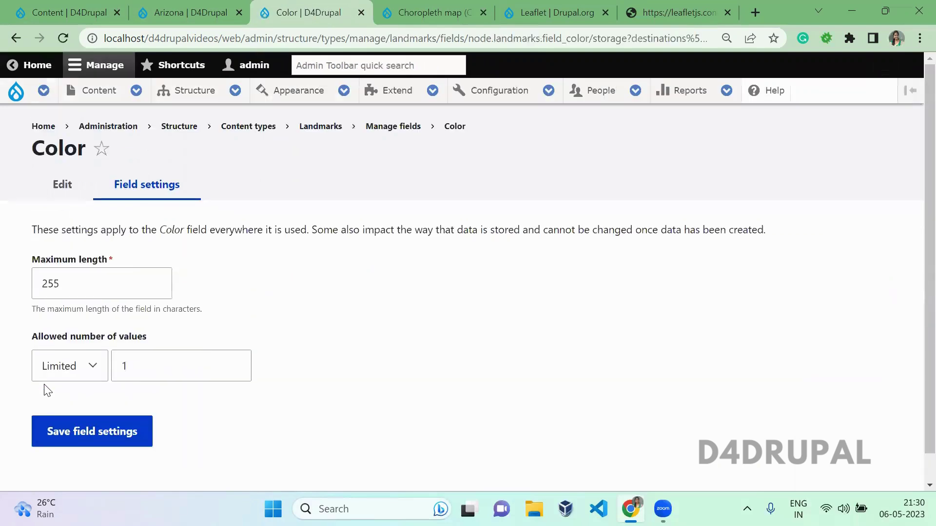
# Accept the default storage settings of the Color field and save its configuration
pyautogui.click(111, 453)
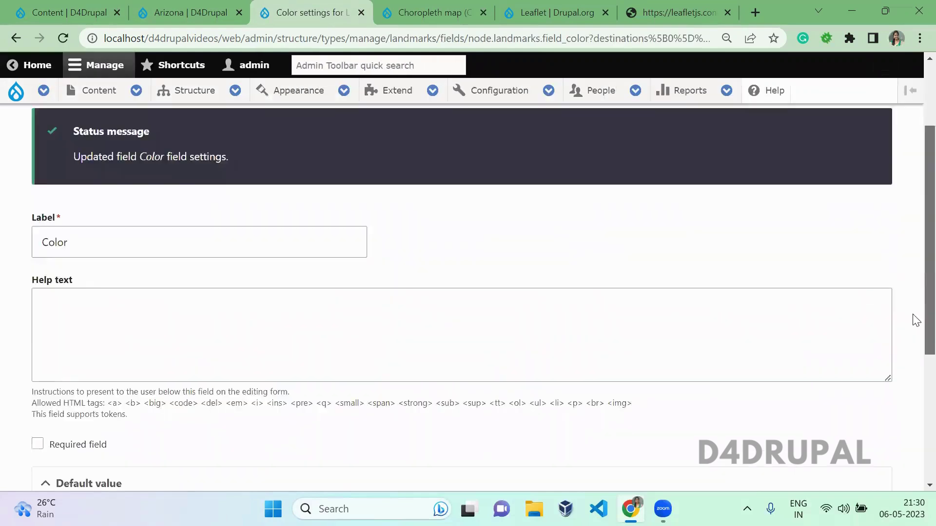
pyautogui.scroll(-5, 113, 400)
pyautogui.click(112, 402)
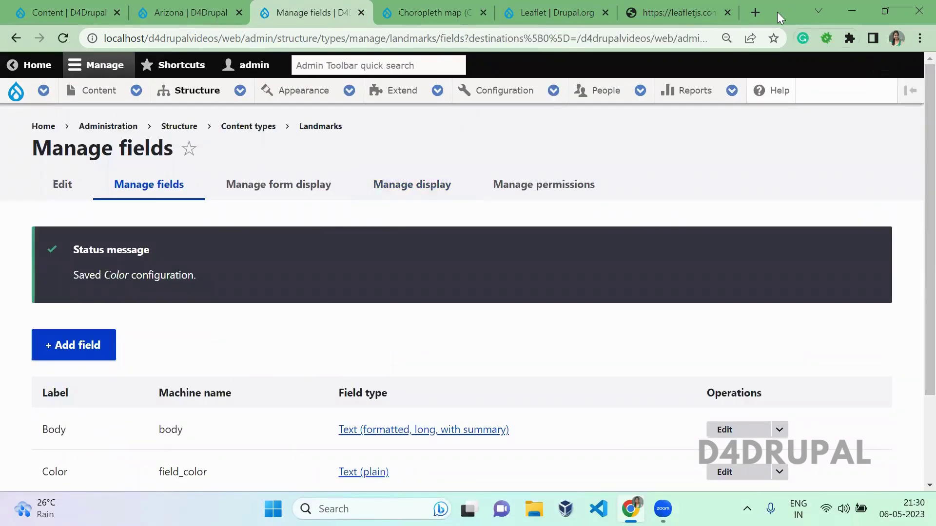
# Search the web for "get hexcode" and open the imagecolorpicker.com palette with its HEX value
pyautogui.click(757, 10)
pyautogui.write('g')
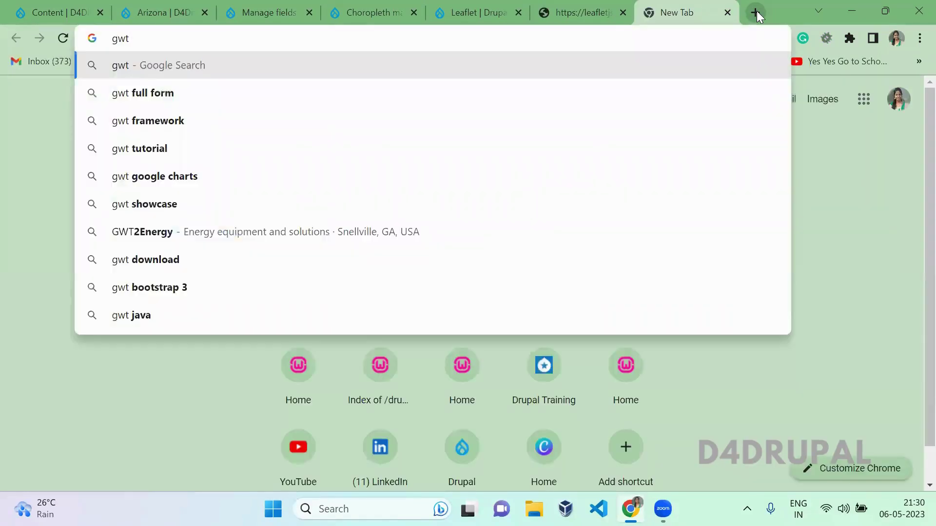
pyautogui.write('et hexcode')
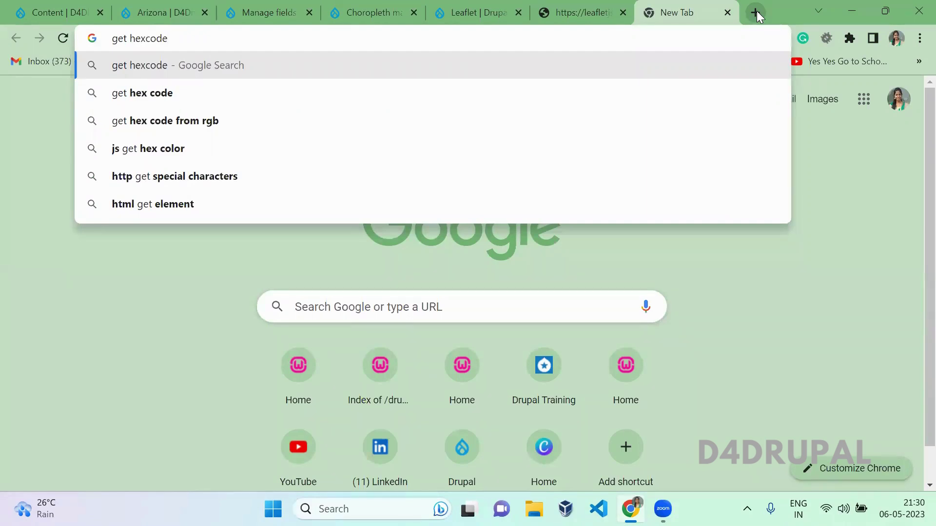
pyautogui.press('Return')
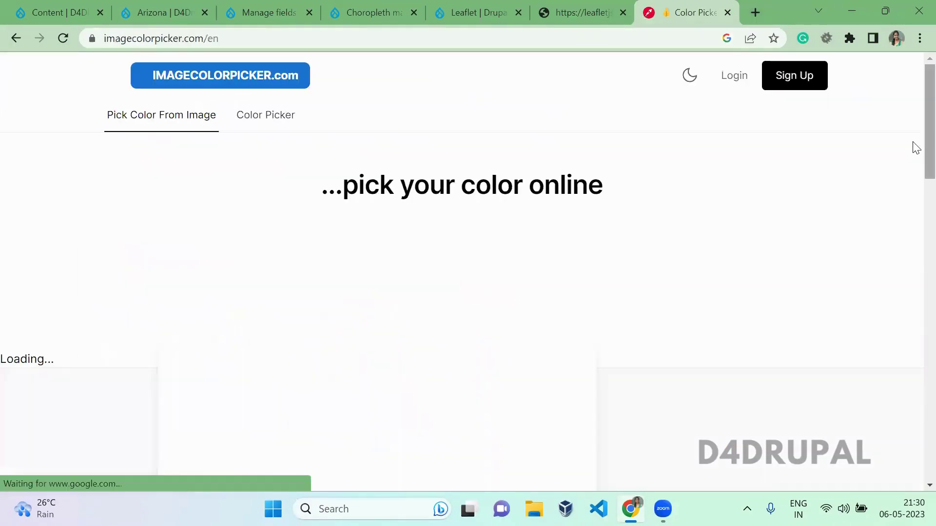
pyautogui.scroll(-10, 914, 219)
pyautogui.scroll(3, 913, 283)
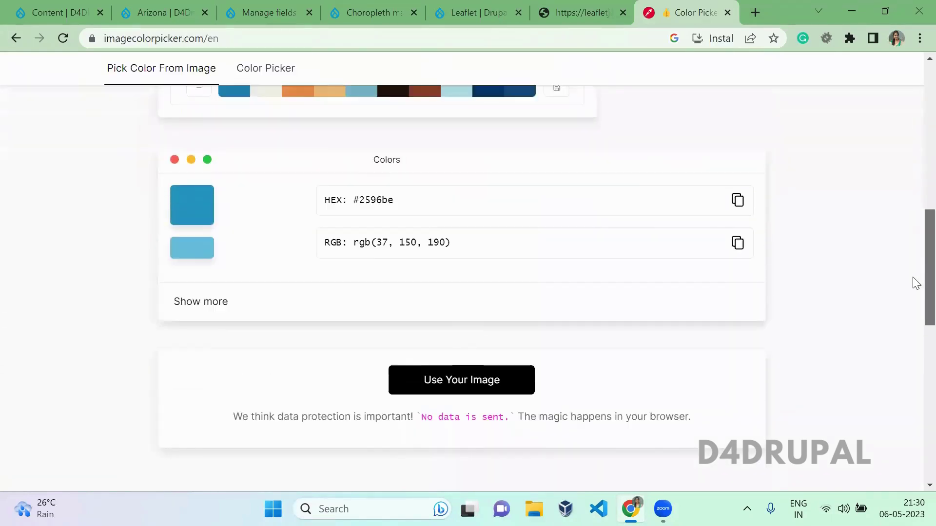
pyautogui.scroll(-4, 315, 200)
pyautogui.scroll(5, 316, 200)
pyautogui.scroll(-1, 438, 215)
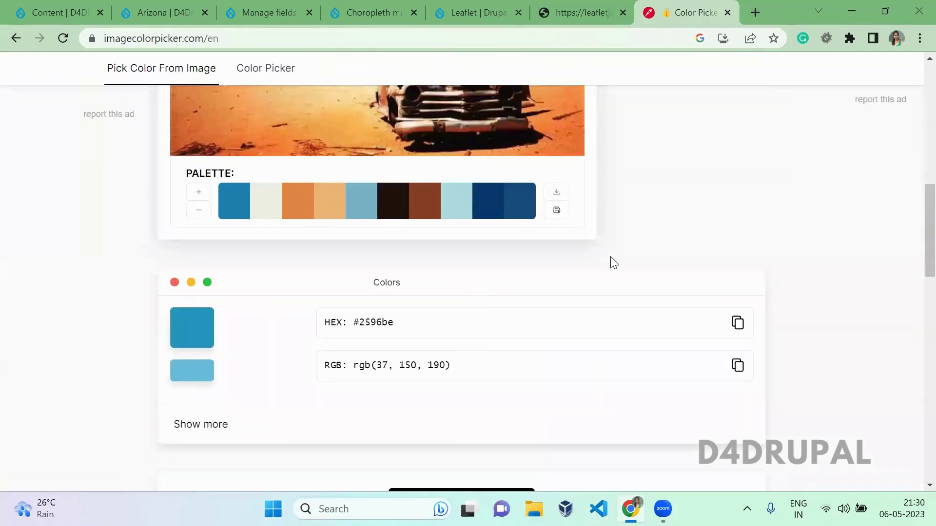
# Open the edit forms of Arizona, Alaska and Alabama from the content list in separate tabs
pyautogui.click(161, 12)
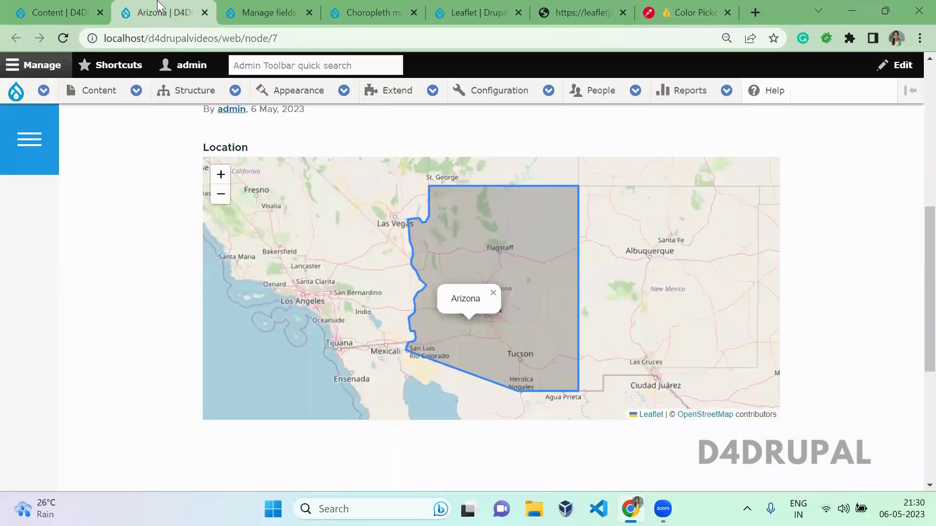
pyautogui.click(84, 6)
pyautogui.scroll(-5, 913, 424)
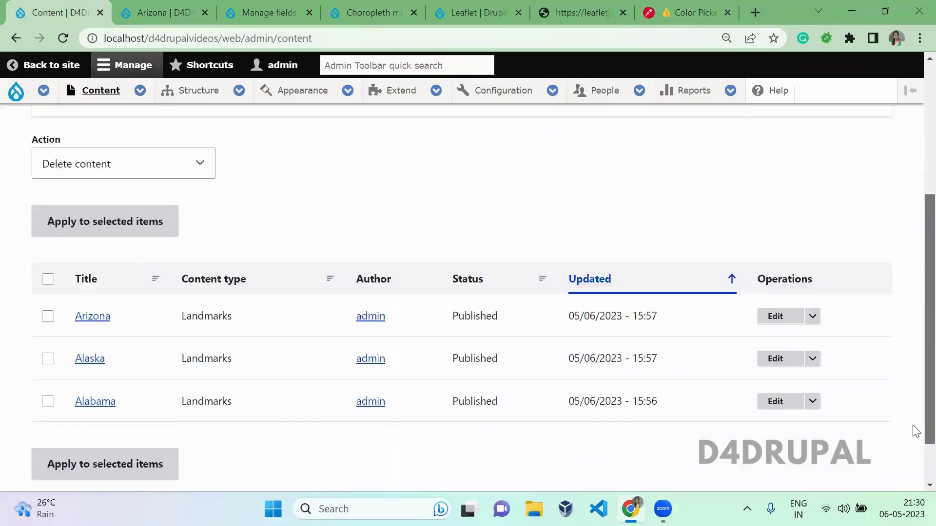
pyautogui.keyDown('ctrl'); pyautogui.click(786, 255); pyautogui.keyUp('ctrl')
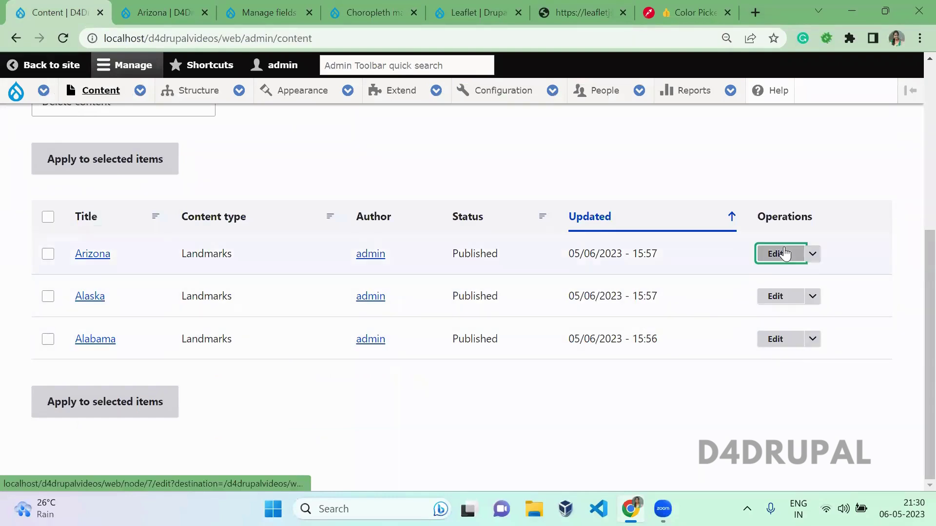
pyautogui.keyDown('ctrl'); pyautogui.click(777, 298); pyautogui.keyUp('ctrl')
pyautogui.keyDown('ctrl'); pyautogui.click(780, 341); pyautogui.keyUp('ctrl')
# Pick the orange palette color on imagecolorpicker.com, enter its hex code #e28743 as Arizona's Color and save the landmark
pyautogui.click(687, 7)
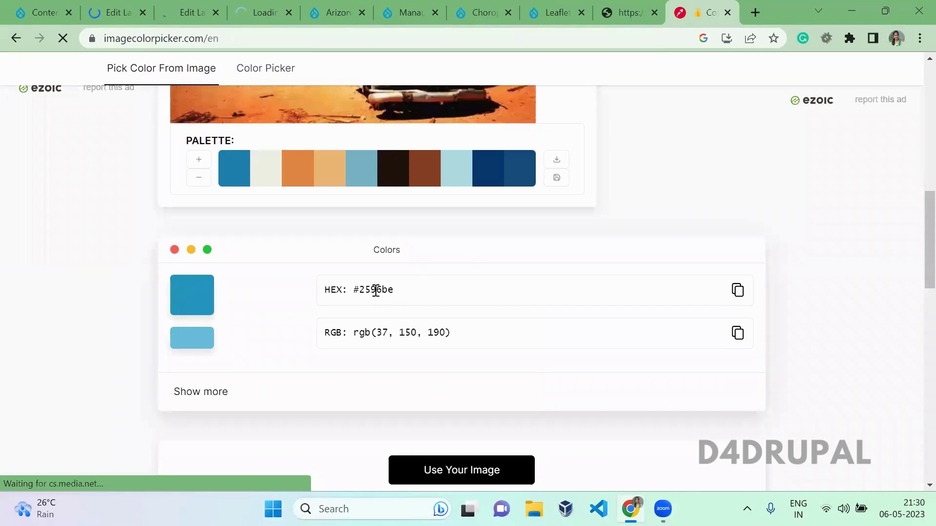
pyautogui.click(301, 180)
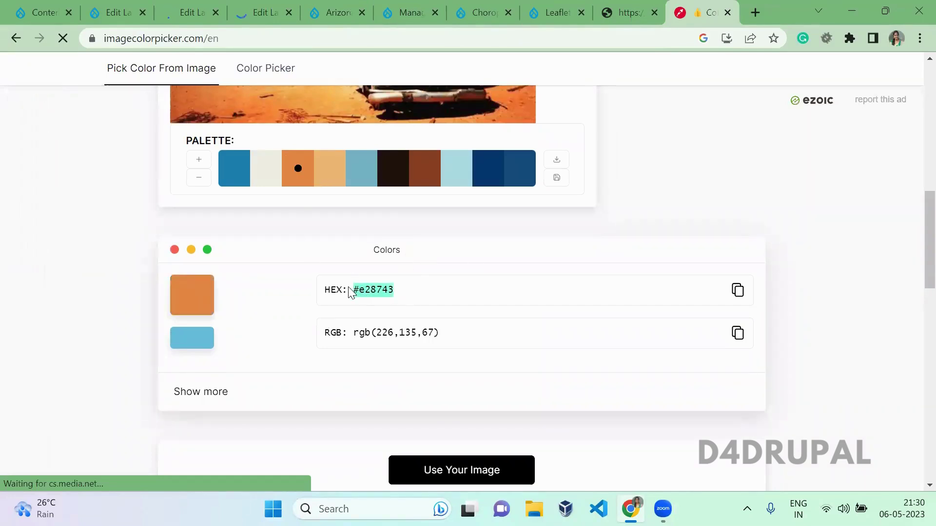
pyautogui.click(120, 12)
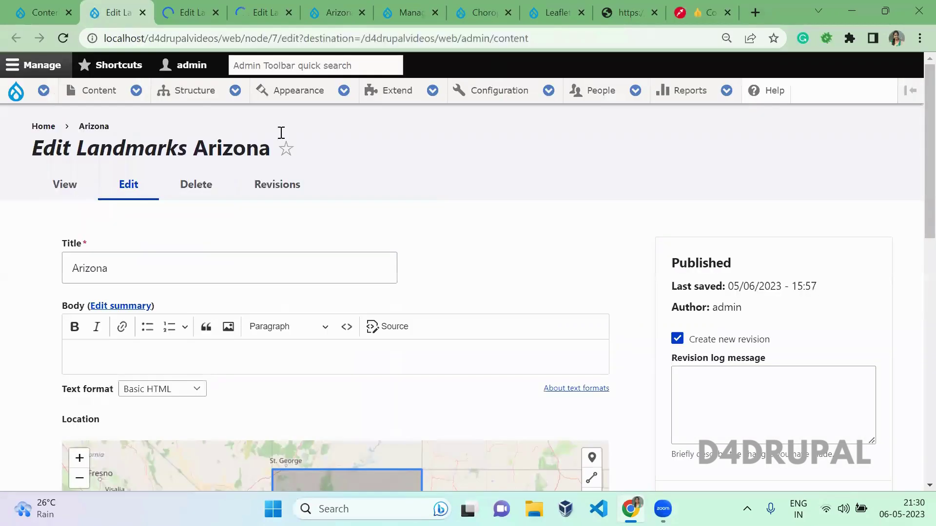
pyautogui.scroll(-1, 915, 376)
pyautogui.click(167, 324)
pyautogui.write('#e28743')
pyautogui.click(78, 449)
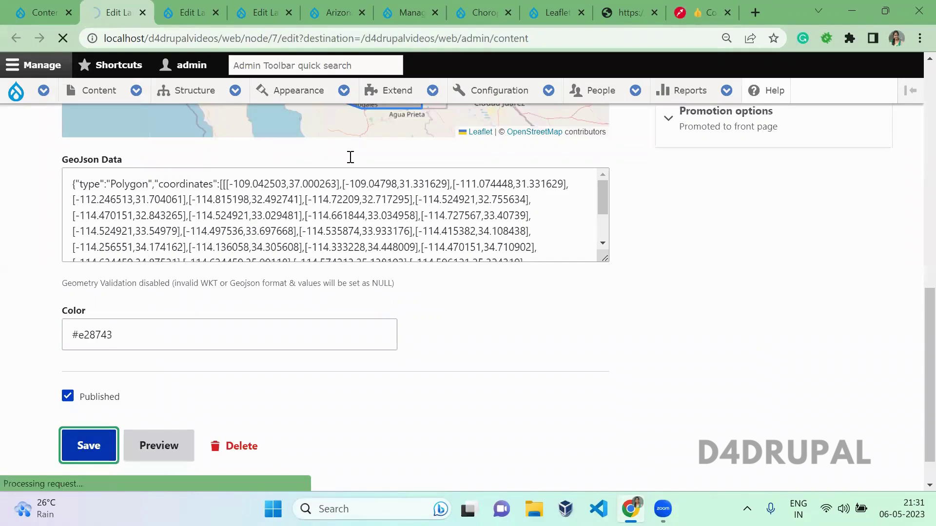
# Pick the dark blue palette color on imagecolorpicker.com and copy its hex code #063970
pyautogui.click(711, 7)
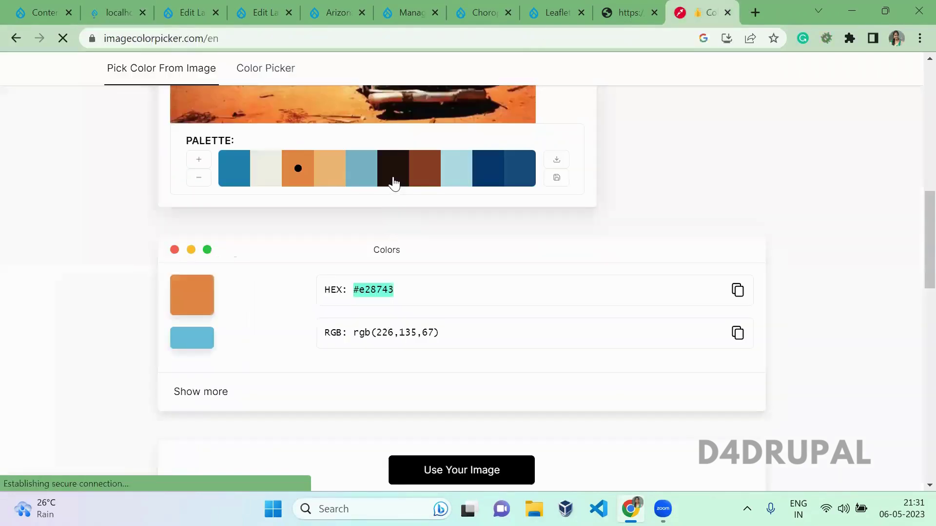
pyautogui.click(424, 179)
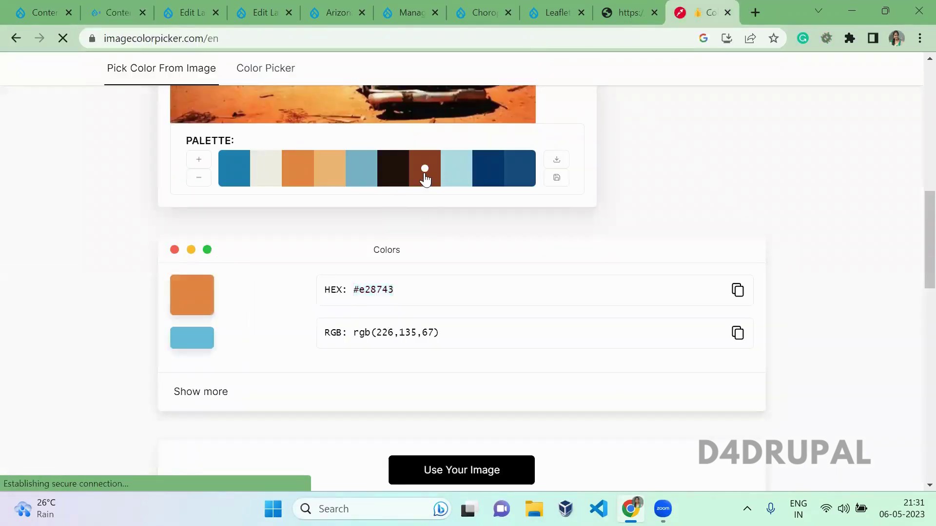
pyautogui.click(475, 179)
pyautogui.click(352, 293)
pyautogui.hotkey('ctrl', 'c')
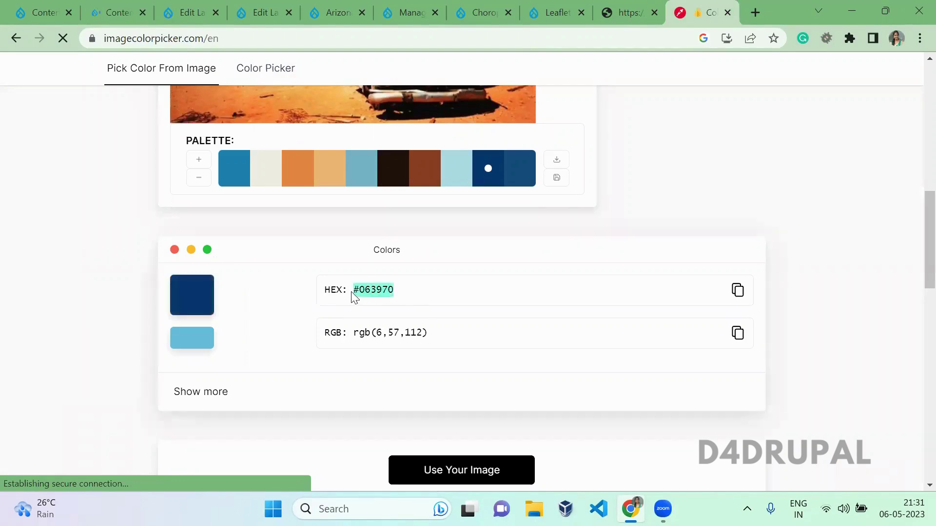
# Set the Color field of the Alaska landmark to #063970 and save it
pyautogui.click(211, 7)
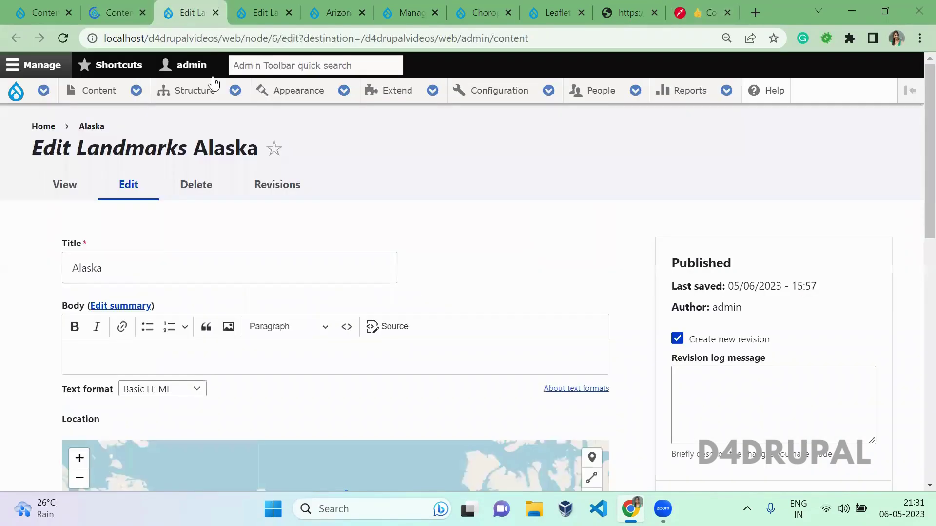
pyautogui.scroll(-8, 238, 397)
pyautogui.click(289, 439)
pyautogui.hotkey('ctrl', 'v')
pyautogui.scroll(-3, 914, 480)
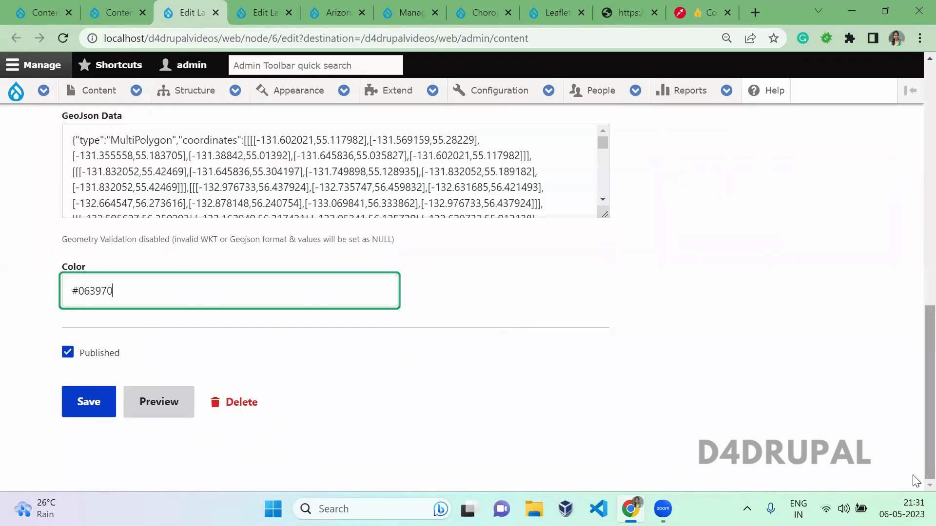
pyautogui.click(104, 410)
# Pick the reddish-brown palette color on imagecolorpicker.com and copy its hex code #873e23
pyautogui.click(707, 11)
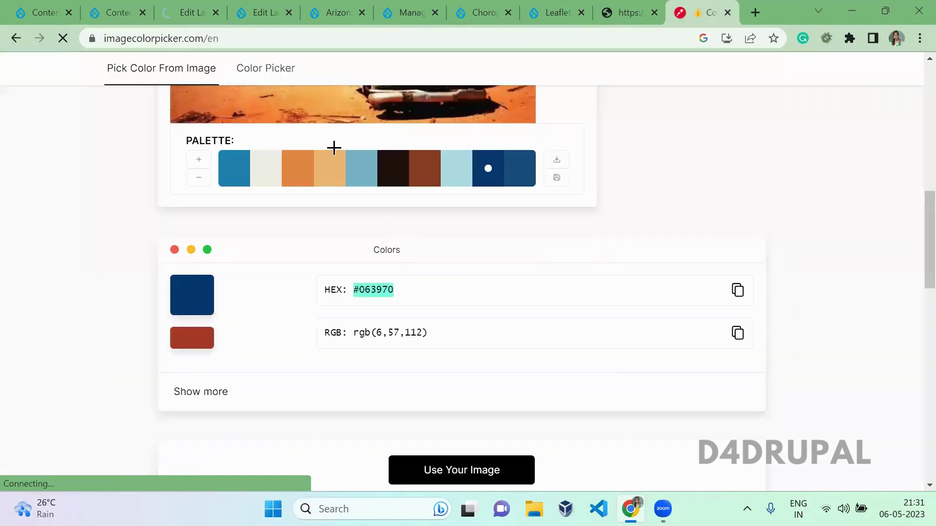
pyautogui.click(422, 168)
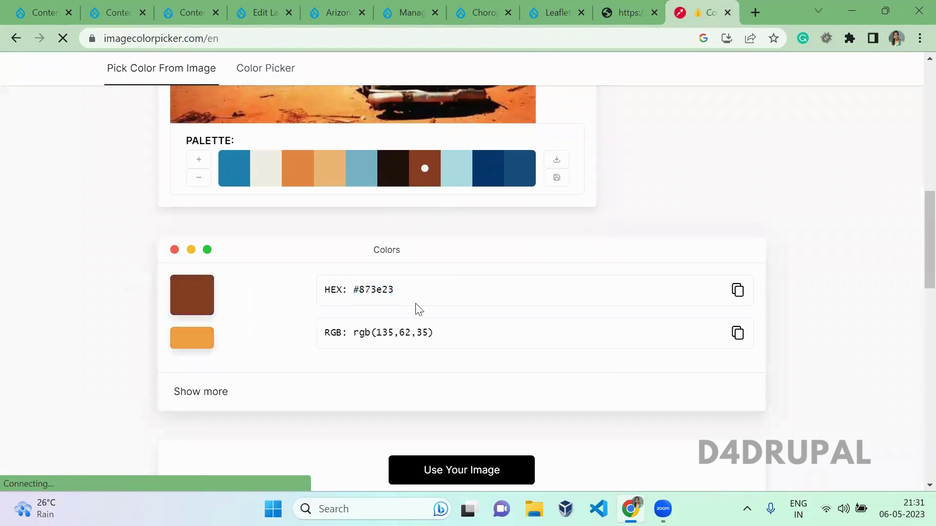
pyautogui.click(351, 294)
pyautogui.hotkey('ctrl', 'c')
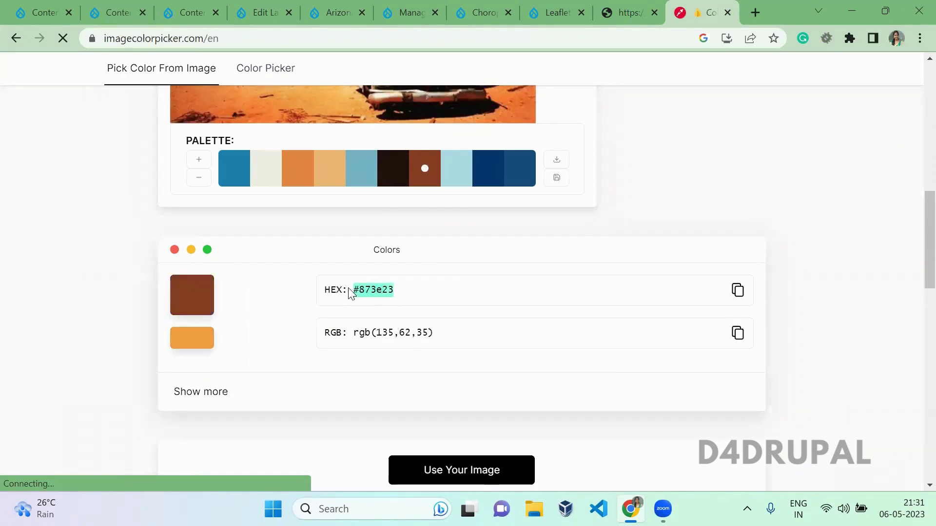
# Set the Color field of the Alabama landmark to #873e23 and save it
pyautogui.click(256, 11)
pyautogui.scroll(-8, 913, 293)
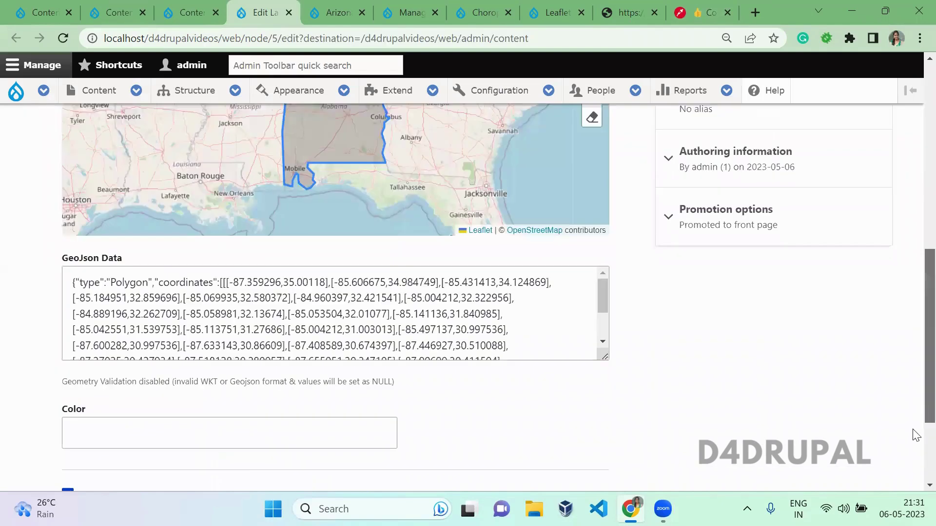
pyautogui.scroll(-3, 294, 375)
pyautogui.click(318, 295)
pyautogui.hotkey('ctrl', 'v')
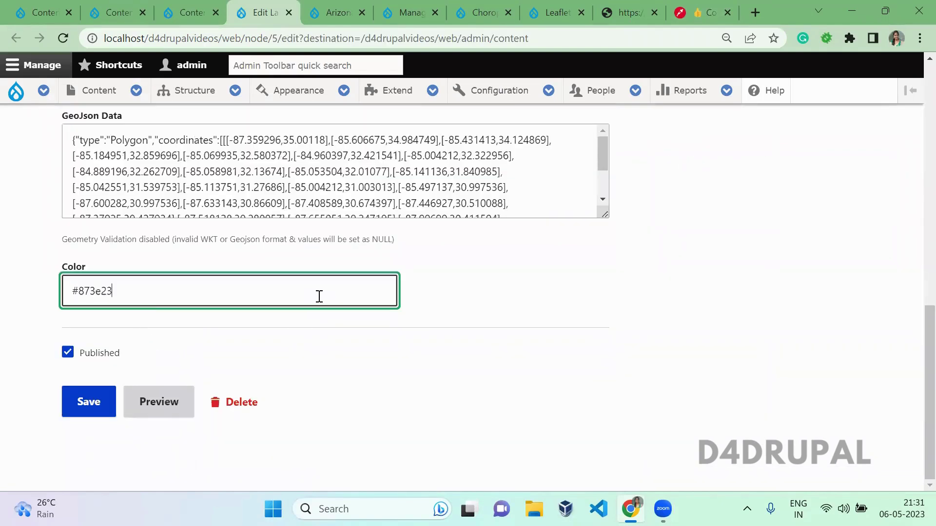
pyautogui.click(99, 397)
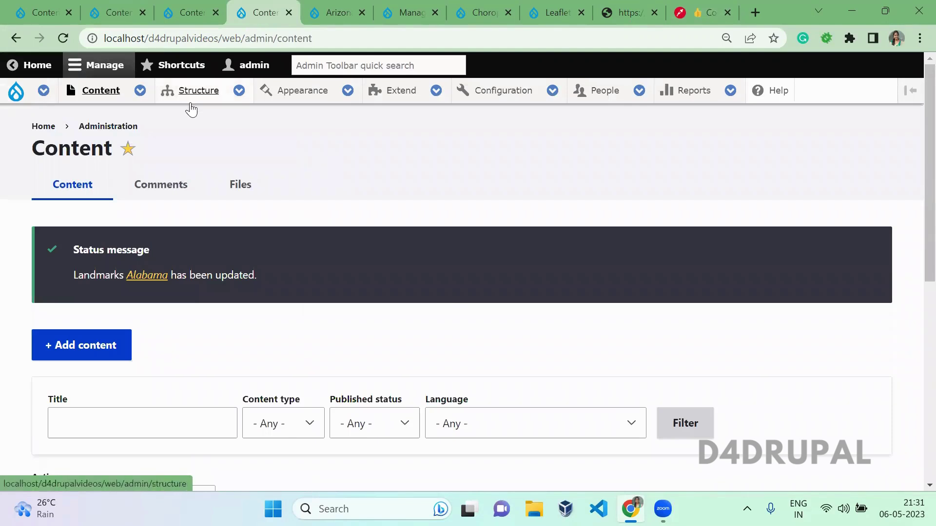
# Open the Manage display settings of the Landmarks content type in a new tab
pyautogui.moveTo(190, 95)
pyautogui.moveTo(211, 204)
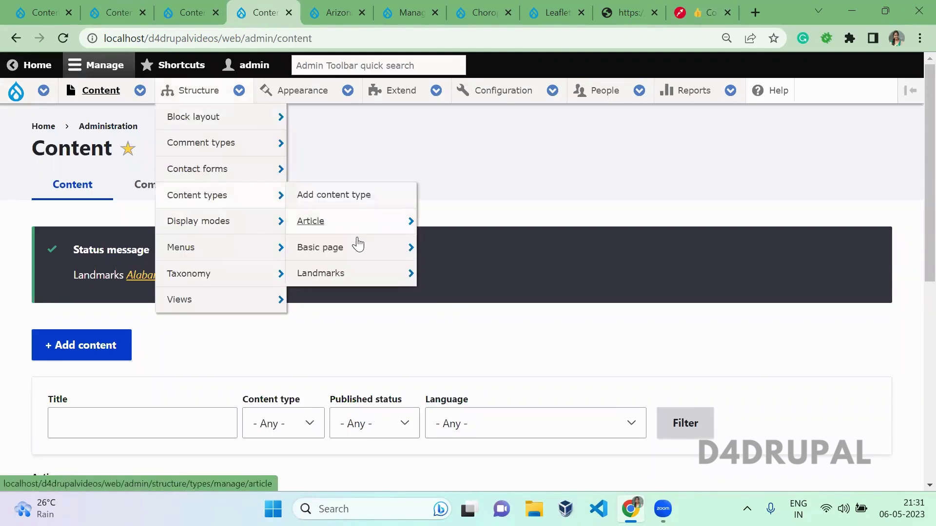
pyautogui.moveTo(358, 250)
pyautogui.moveTo(359, 275)
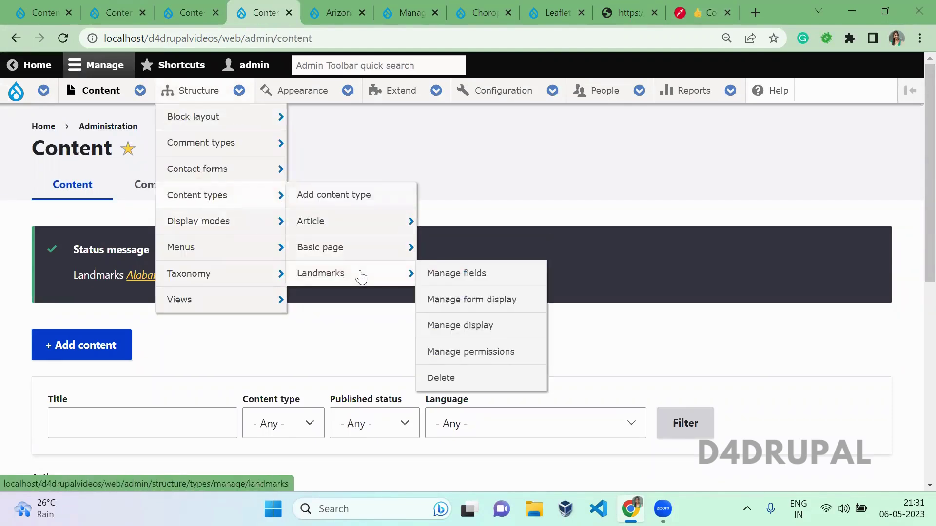
pyautogui.click(481, 338)
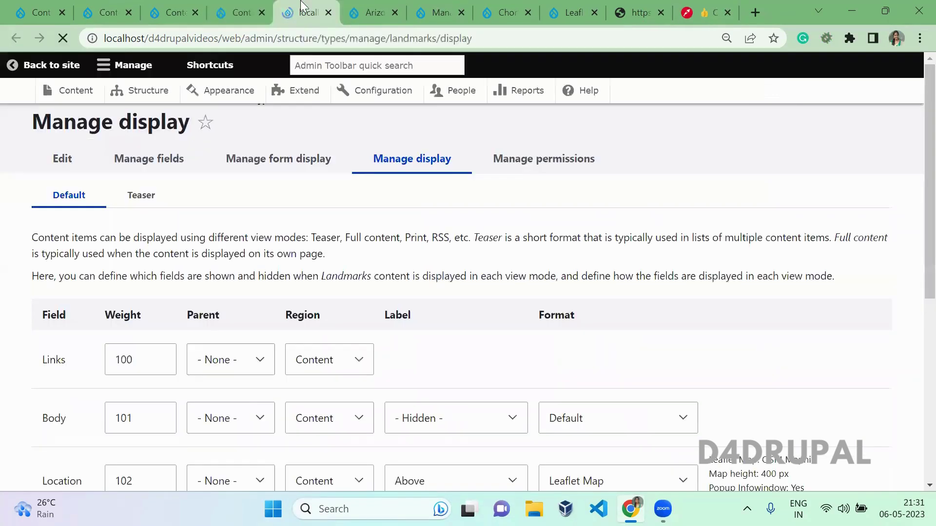
# Open the Leaflet Map format settings of the Location field and review the color options in Path Geometries Options
pyautogui.scroll(-10, 869, 182)
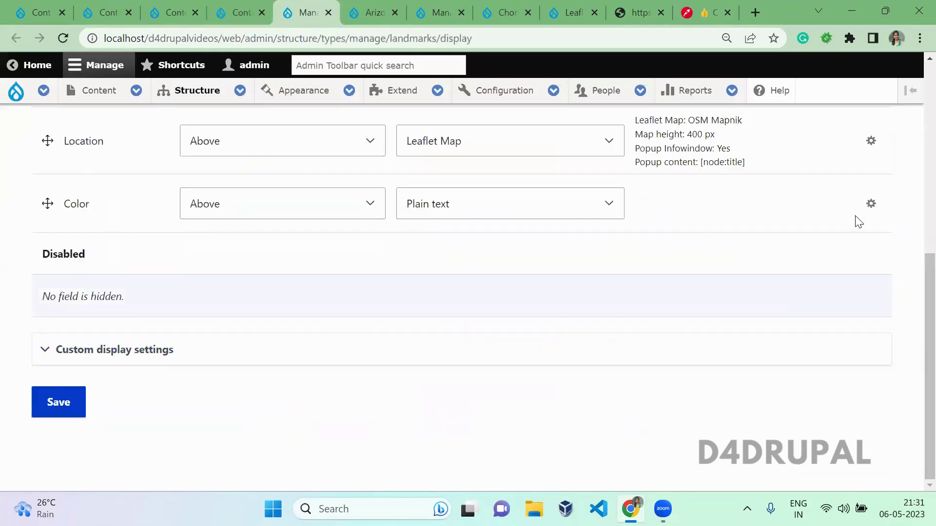
pyautogui.click(871, 142)
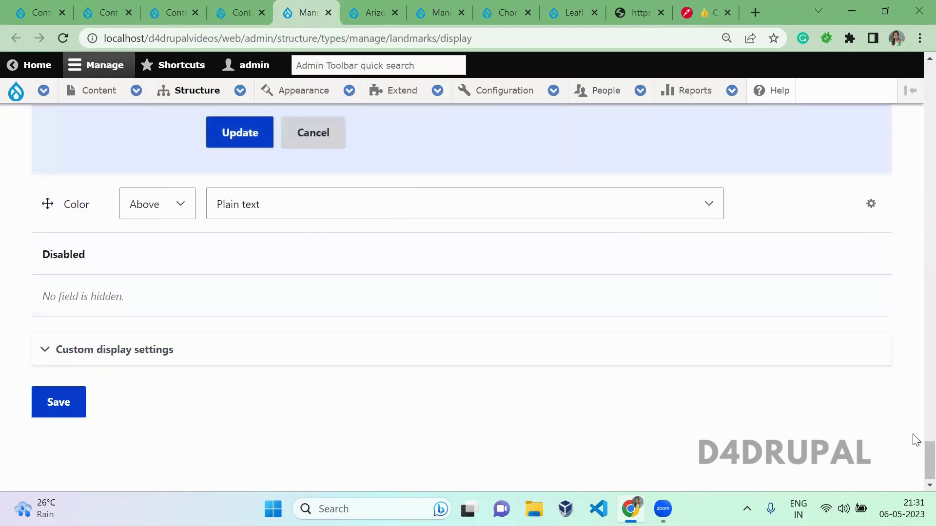
pyautogui.scroll(8, 915, 429)
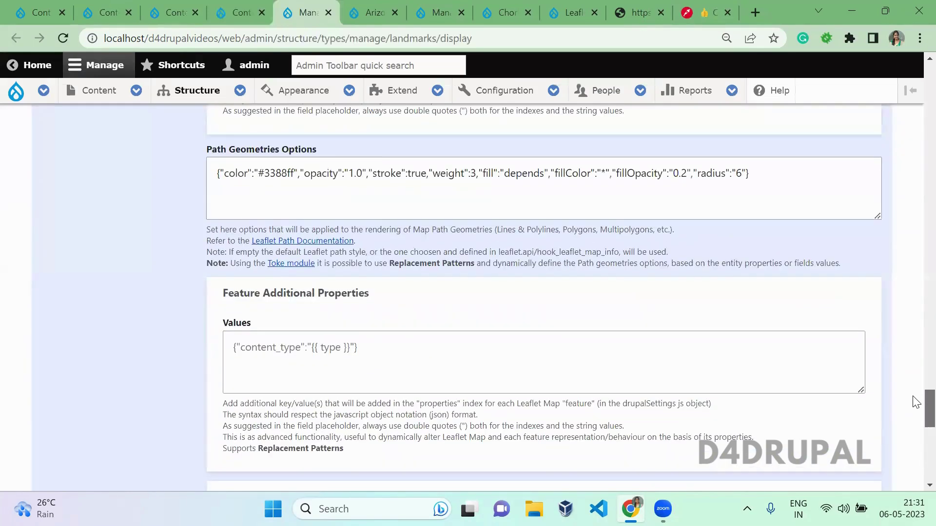
pyautogui.scroll(2, 914, 404)
pyautogui.click(295, 298)
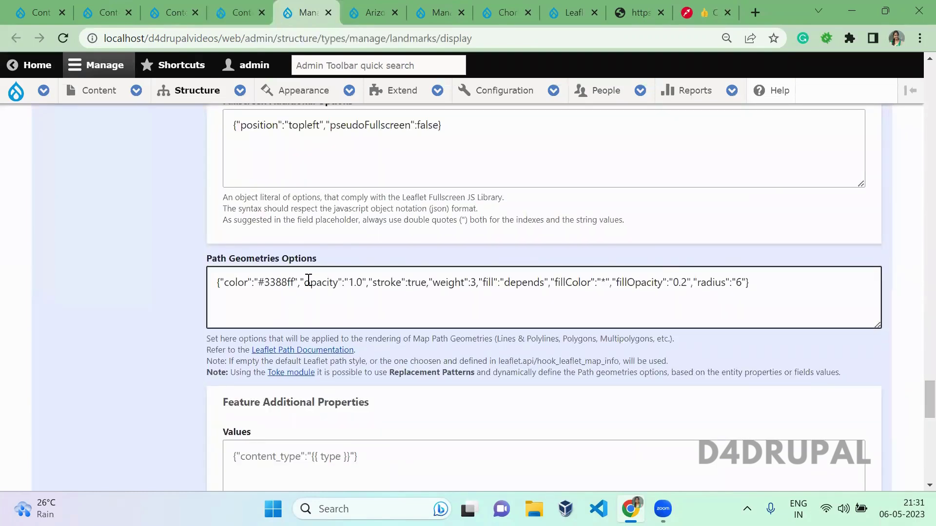
pyautogui.doubleClick(302, 263)
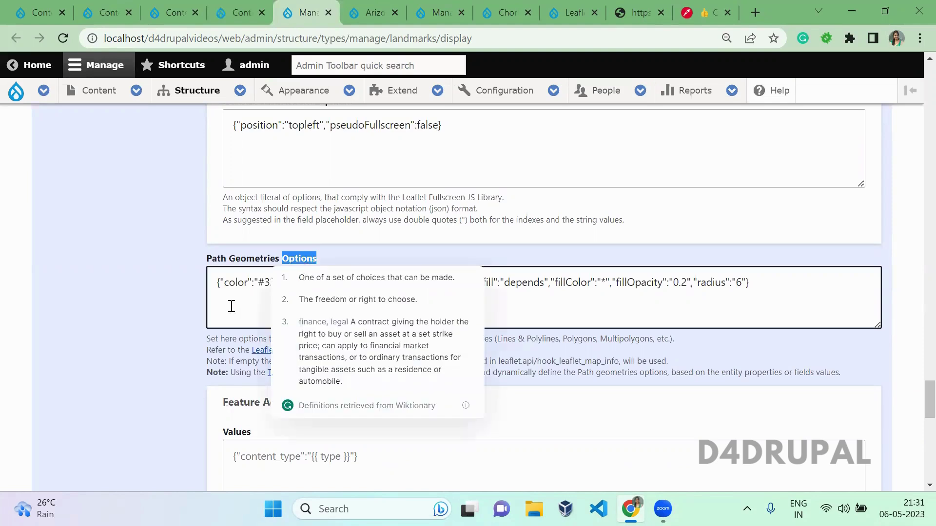
pyautogui.click(264, 291)
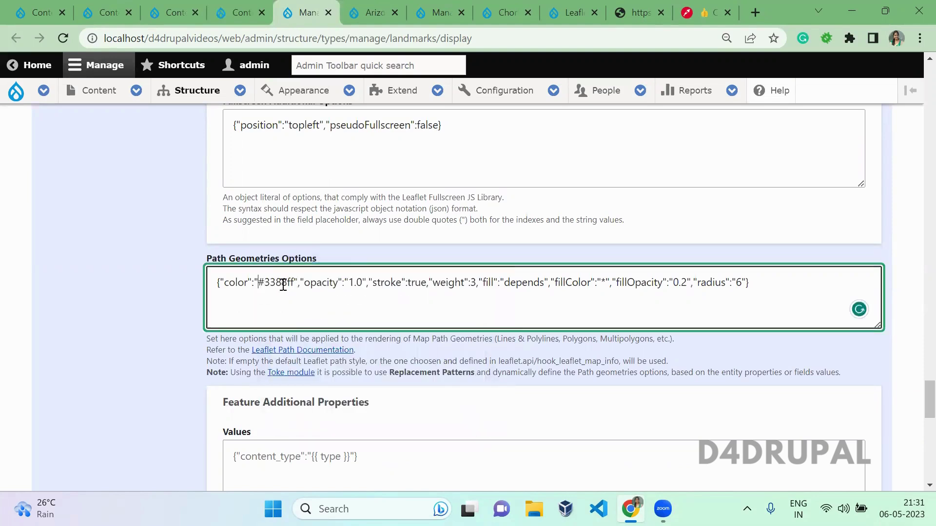
pyautogui.moveTo(257, 285); pyautogui.dragTo(295, 284)
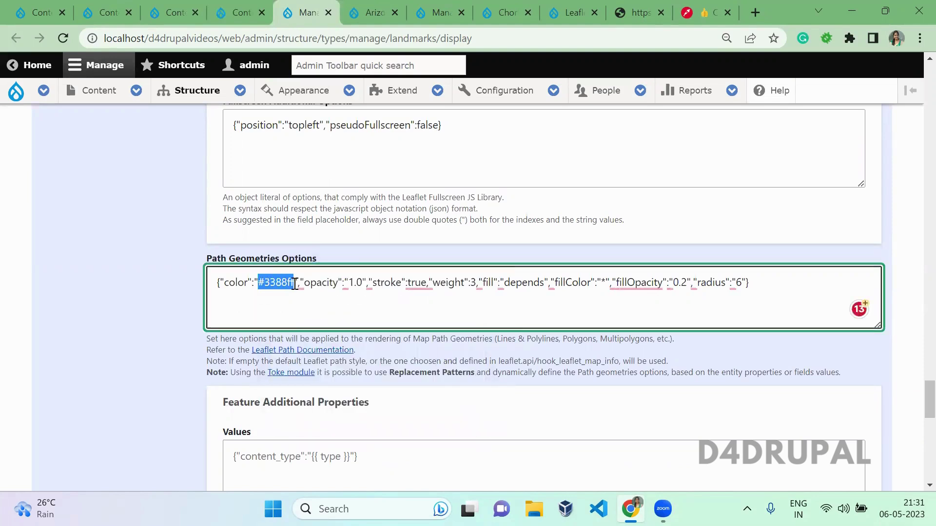
pyautogui.click(501, 290)
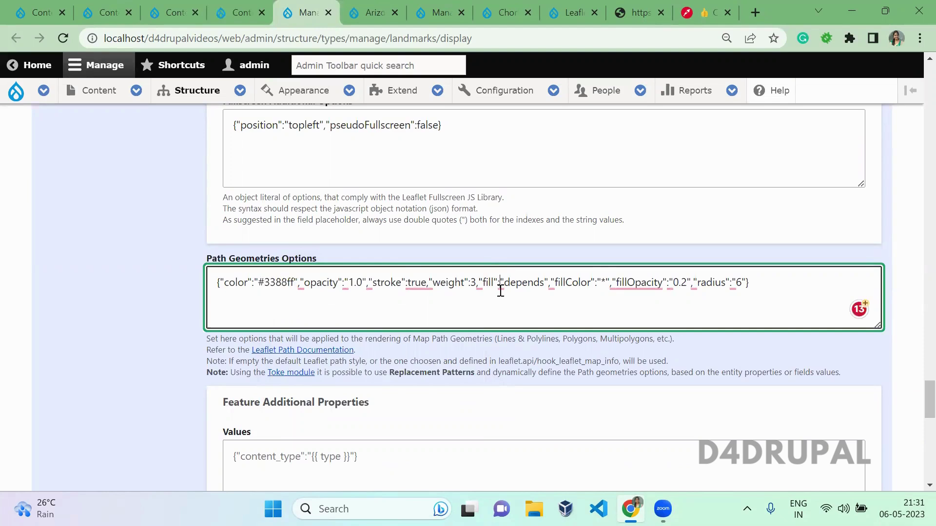
# Set fillColor in the Location field's Path Geometries Options to the token [node:field_color]
pyautogui.click(606, 282)
pyautogui.press('BackSpace')
pyautogui.write('[field')
pyautogui.press('BackSpace')
pyautogui.press('BackSpace')
pyautogui.press('BackSpace')
pyautogui.press('BackSpace')
pyautogui.press('BackSpace')
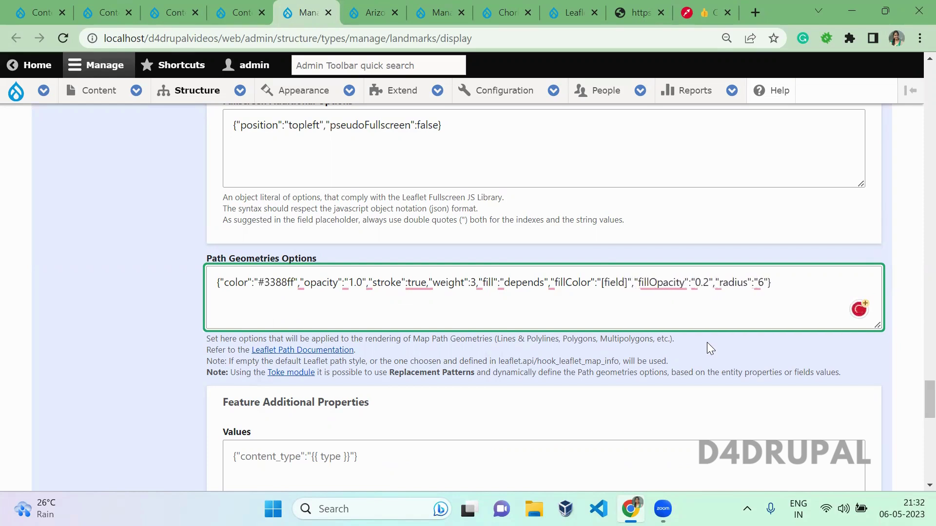
pyautogui.write('node:')
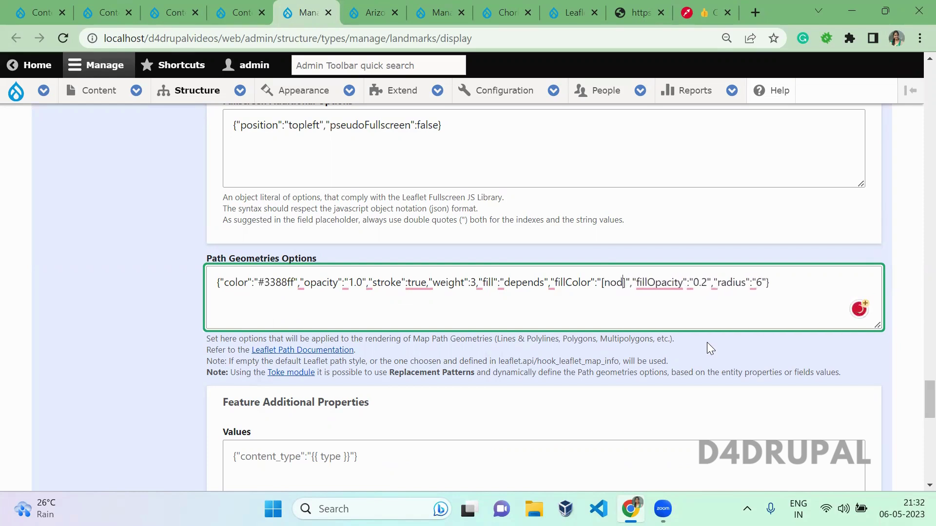
pyautogui.write('field_co')
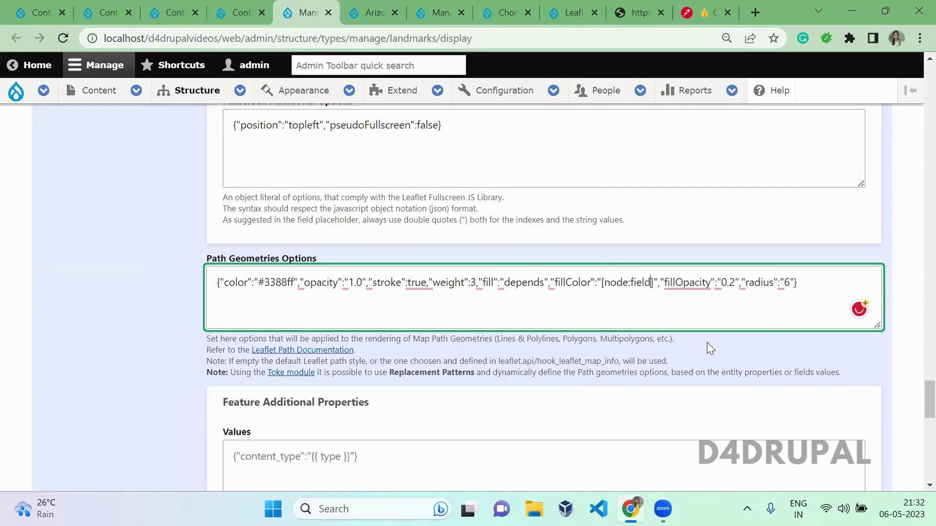
pyautogui.write('lor')
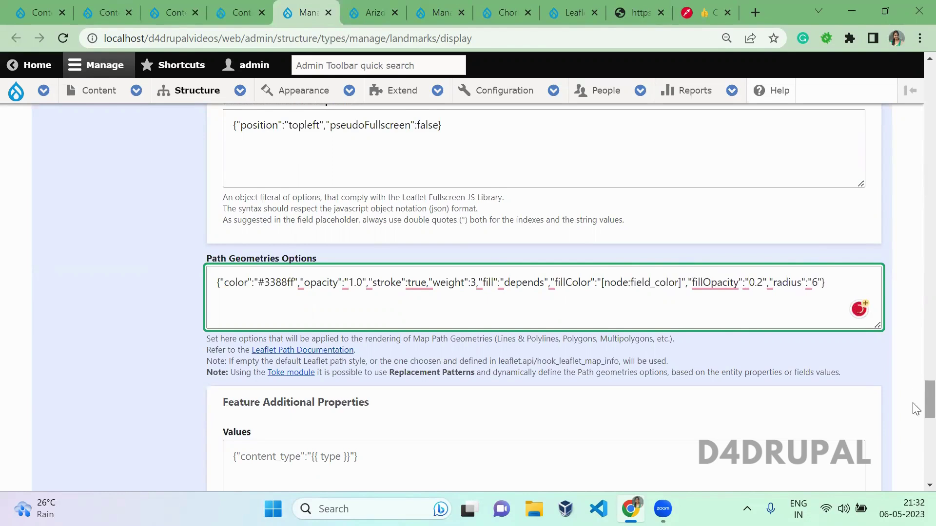
# Set fillOpacity in the Path Geometries Options to 0.7
pyautogui.scroll(-2, 914, 409)
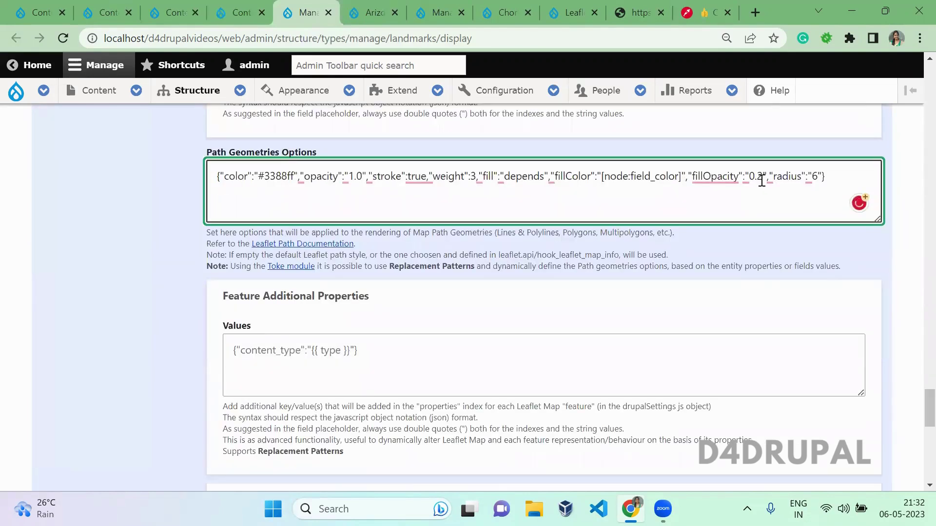
pyautogui.moveTo(762, 179); pyautogui.dragTo(749, 176)
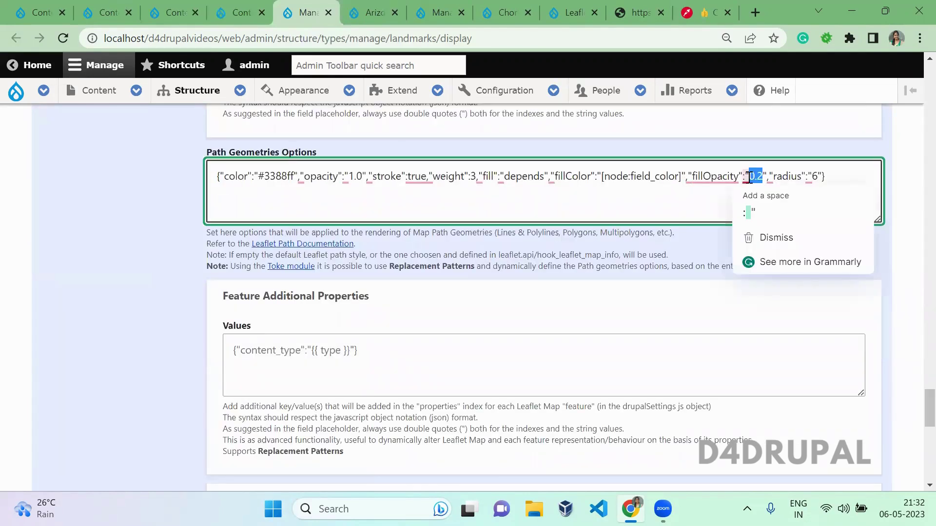
pyautogui.write('0.7')
pyautogui.click(783, 298)
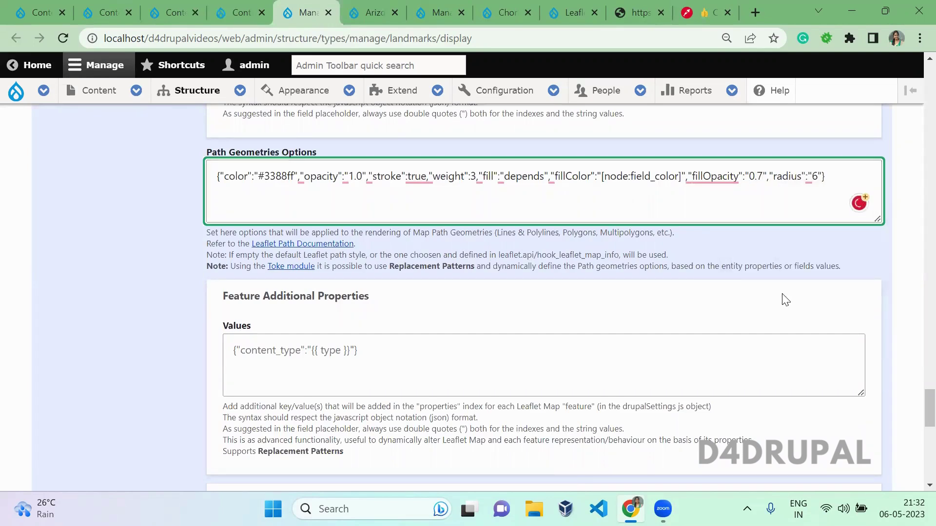
# Update the Location field's format settings and save the Landmarks display configuration
pyautogui.moveTo(928, 407); pyautogui.dragTo(927, 444)
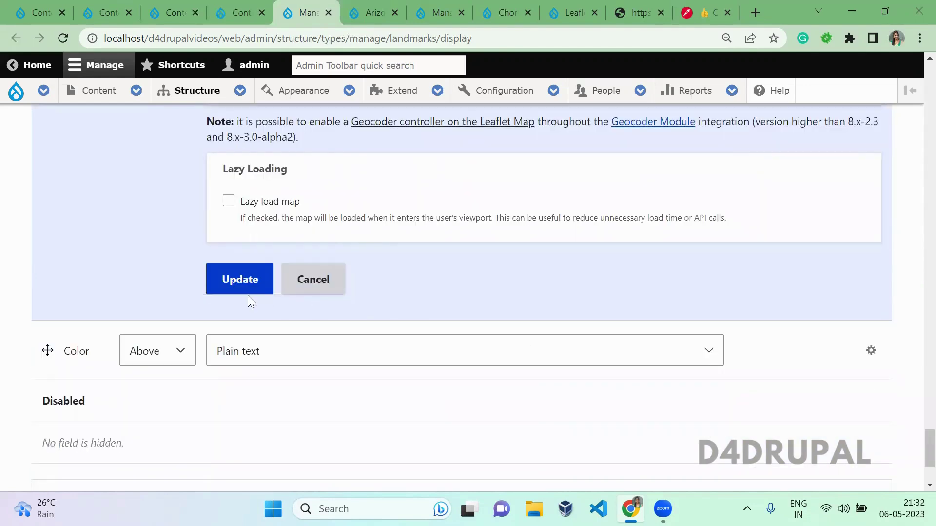
pyautogui.click(240, 279)
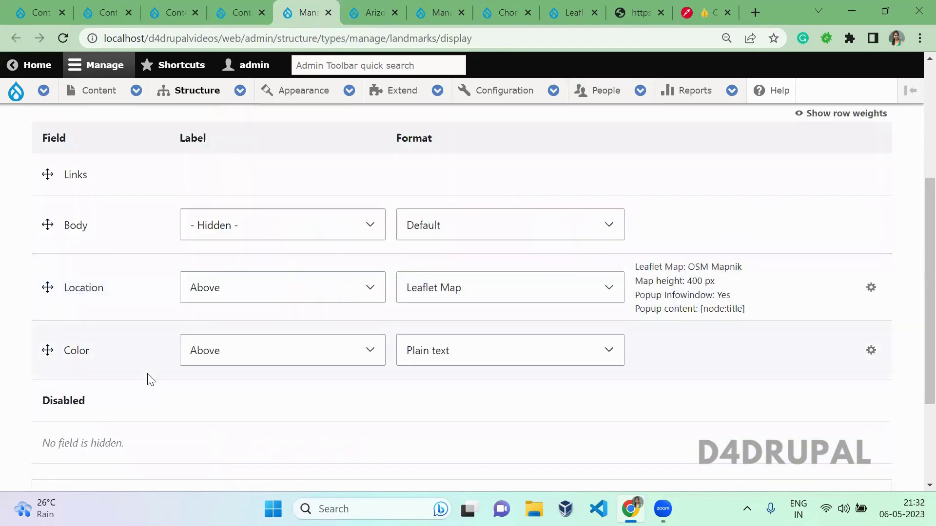
pyautogui.scroll(-3, 148, 380)
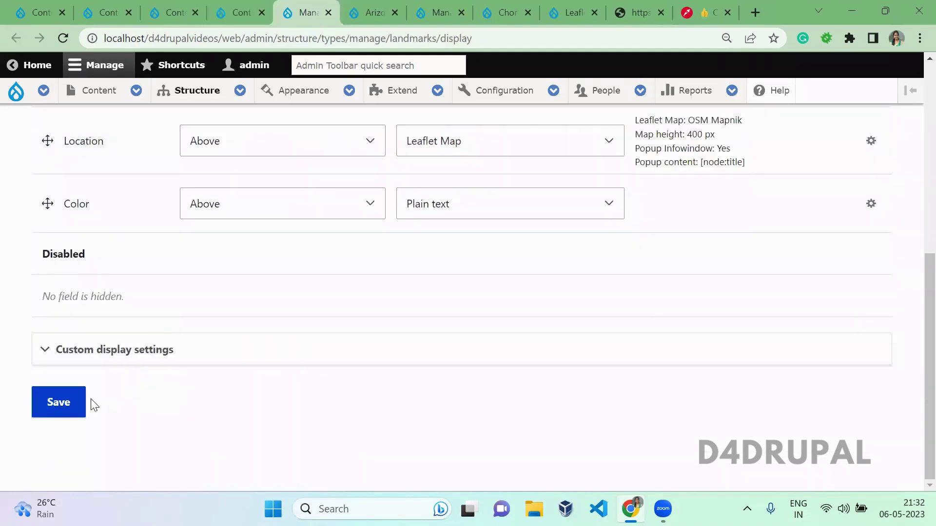
pyautogui.click(73, 403)
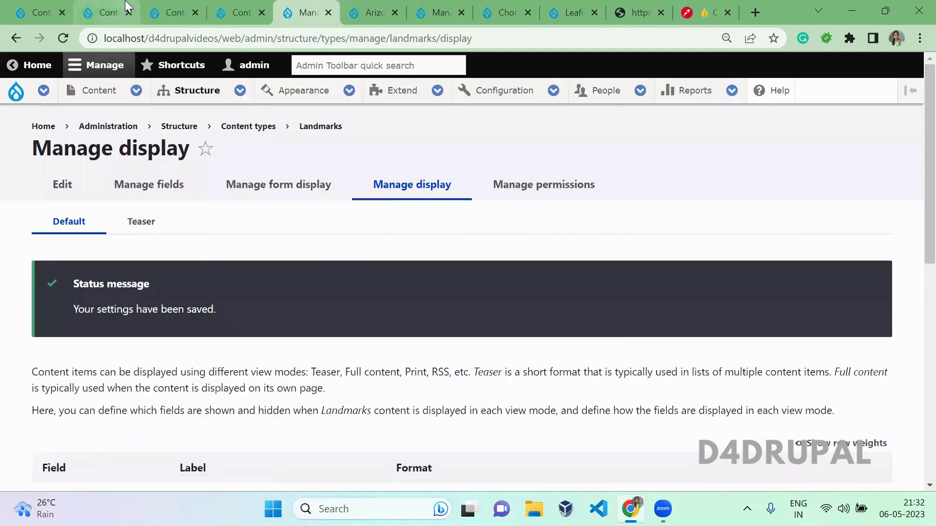
# Open the Arizona landmark page and check the state's fill color on the map
pyautogui.click(121, 8)
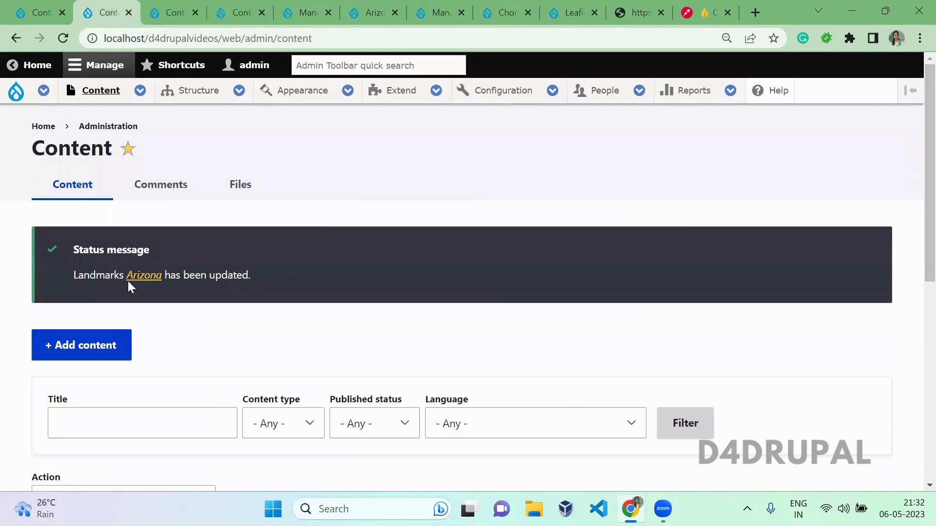
pyautogui.click(143, 275)
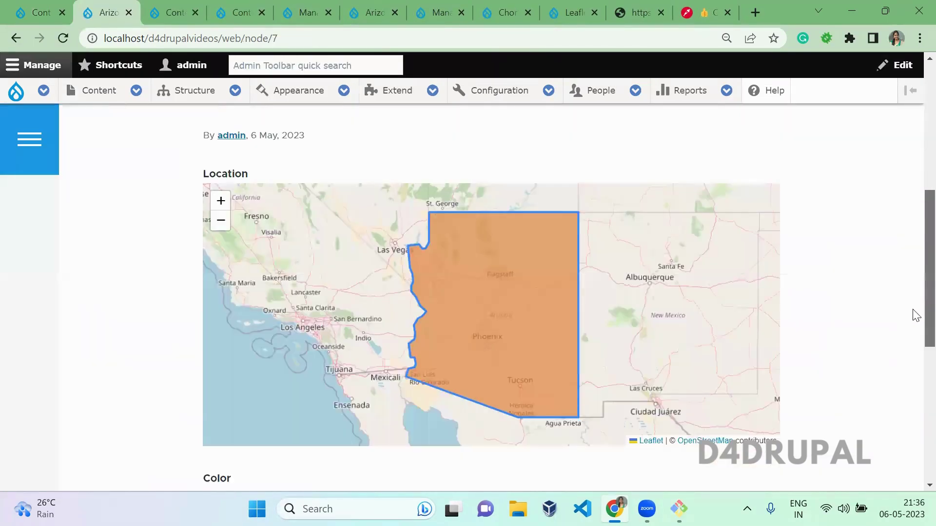
pyautogui.scroll(-1, 916, 312)
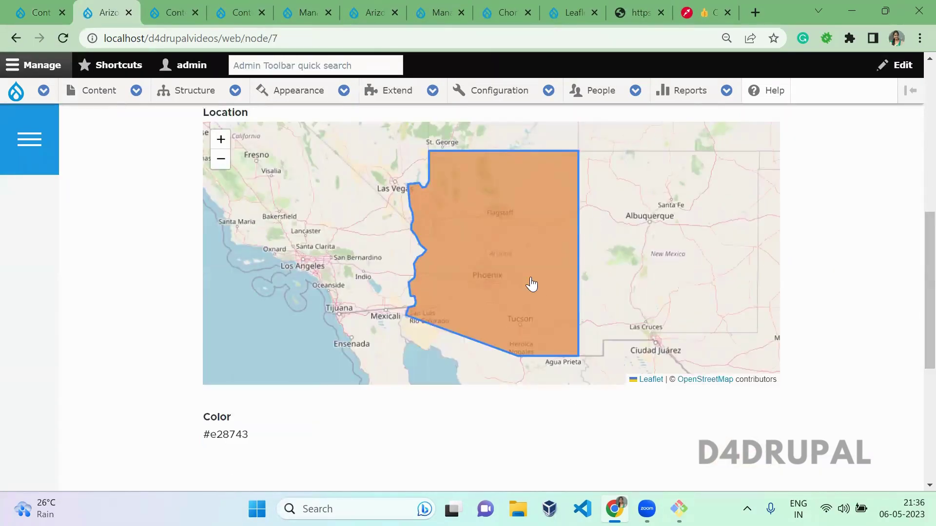
# Open the Alaska landmark page and check the state's fill color on the map
pyautogui.click(185, 10)
pyautogui.click(130, 277)
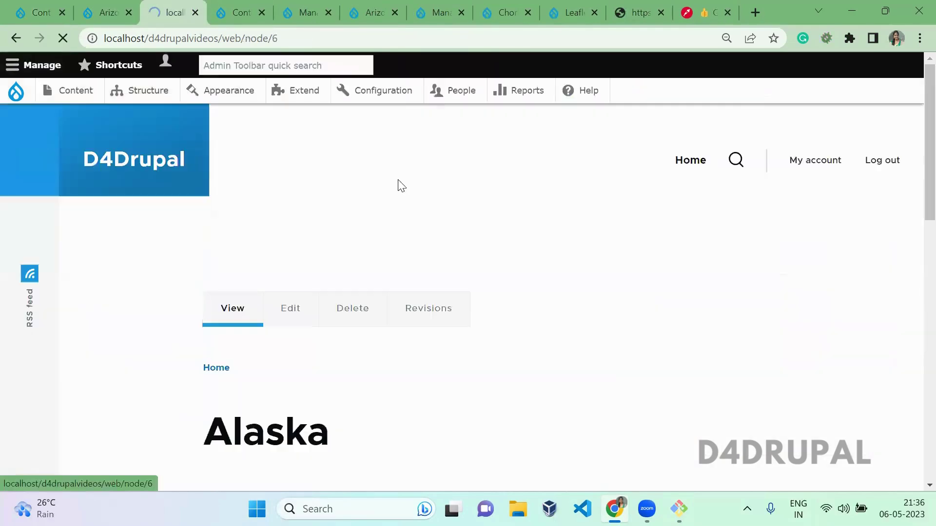
pyautogui.scroll(-10, 916, 335)
pyautogui.scroll(3, 913, 390)
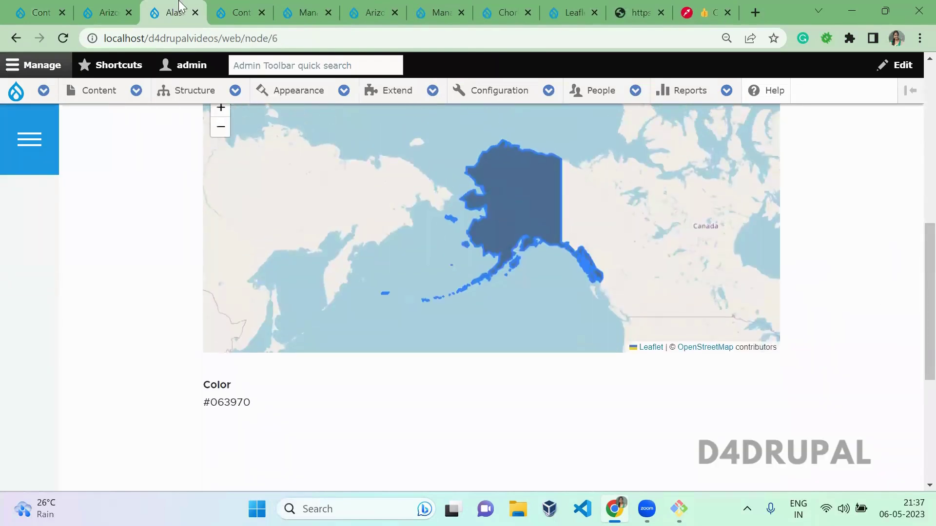
# Open the Alabama landmark page and check the state's fill color on the map
pyautogui.click(239, 12)
pyautogui.click(147, 276)
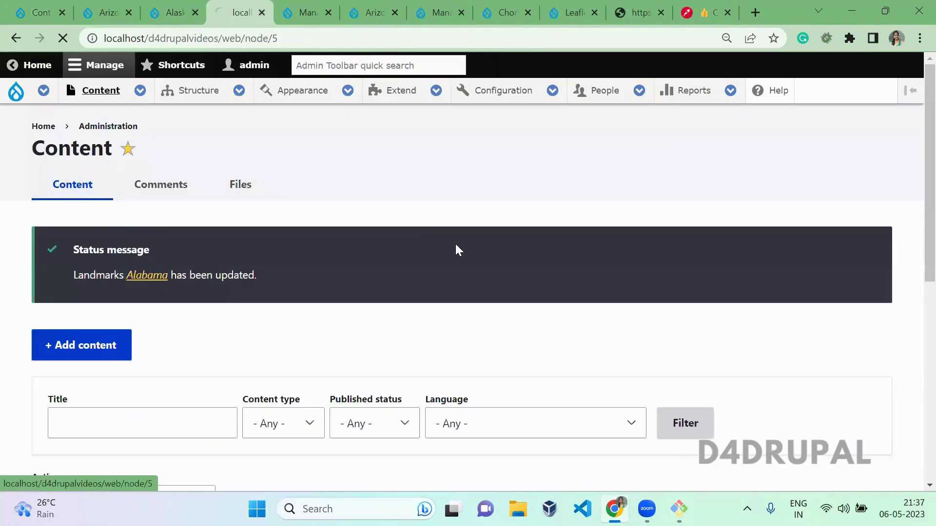
pyautogui.scroll(-10, 913, 361)
pyautogui.scroll(4, 913, 317)
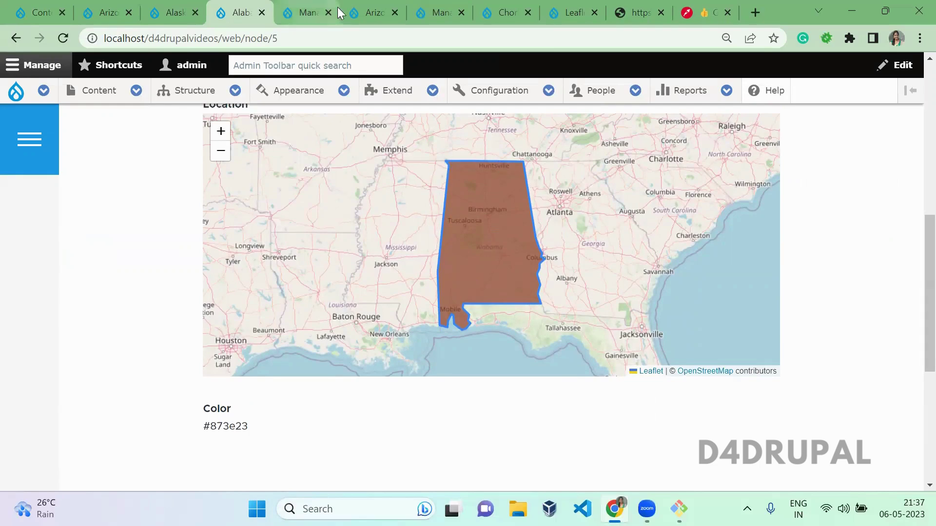
# Reopen the Location field's Leaflet settings, find Path Geometries Options, and compare the color value with the border on the Alabama map
pyautogui.click(320, 4)
pyautogui.scroll(-10, 913, 428)
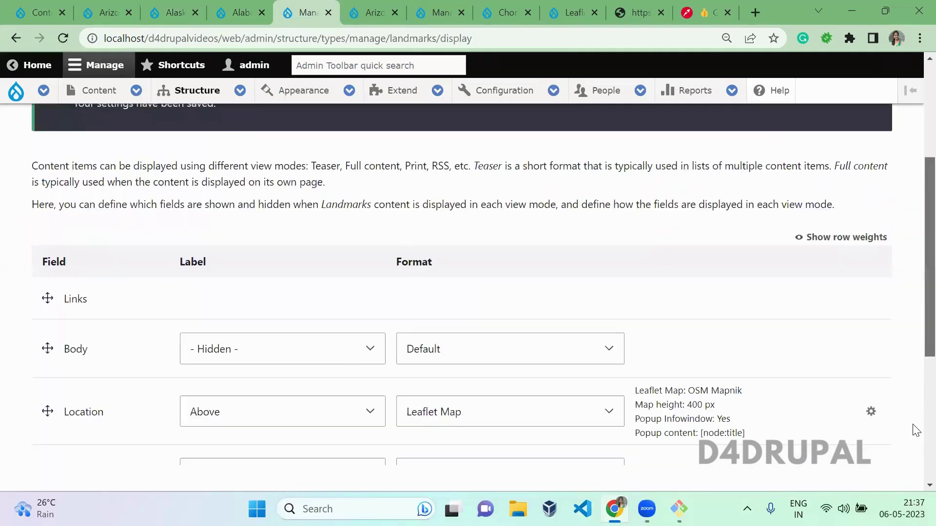
pyautogui.scroll(1, 916, 360)
pyautogui.scroll(1, 892, 268)
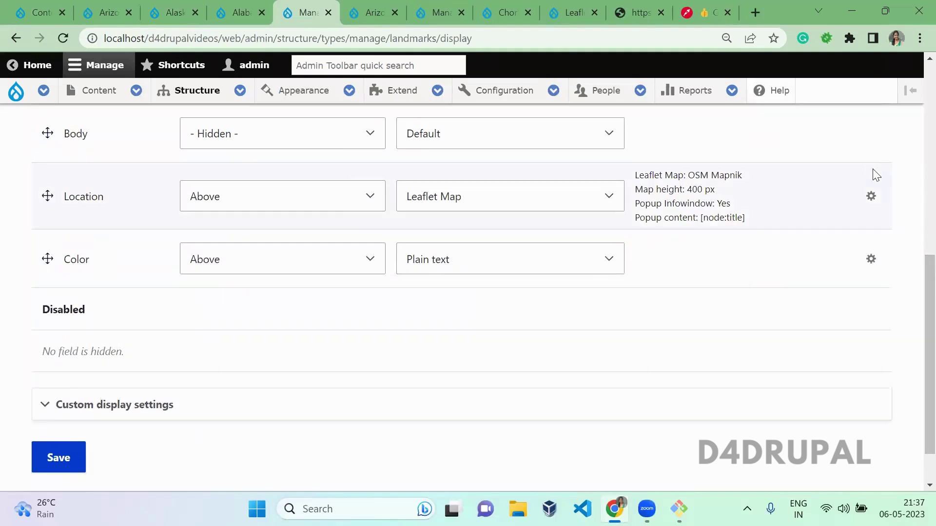
pyautogui.click(871, 197)
pyautogui.hotkey('ctrl', 'f')
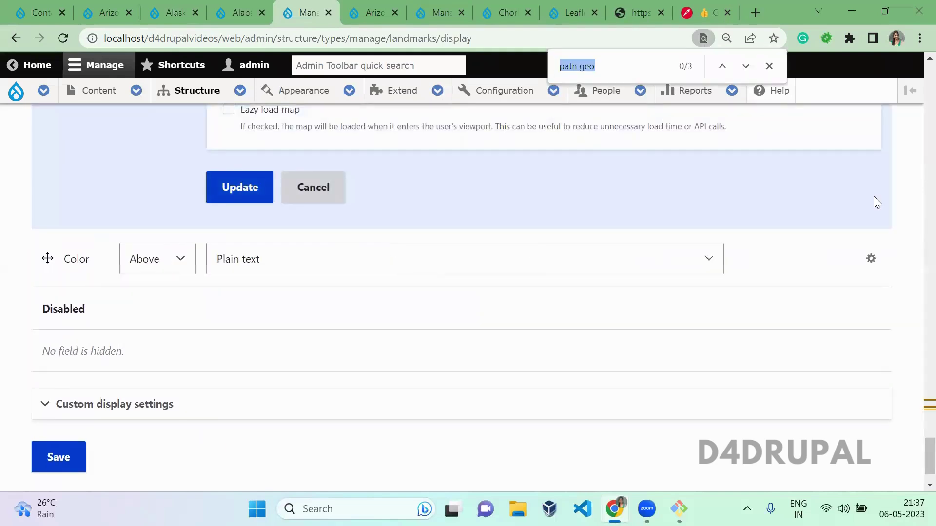
pyautogui.press('Return')
pyautogui.press('Escape')
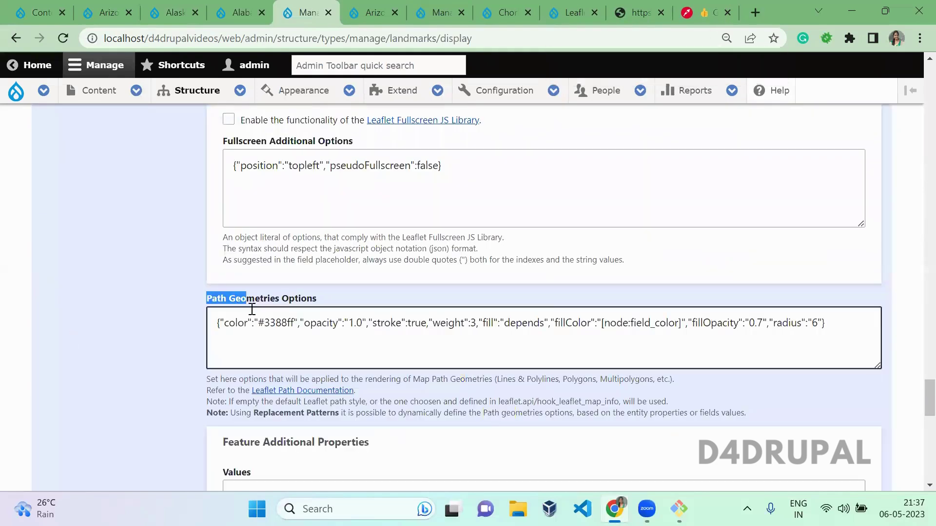
pyautogui.doubleClick(283, 323)
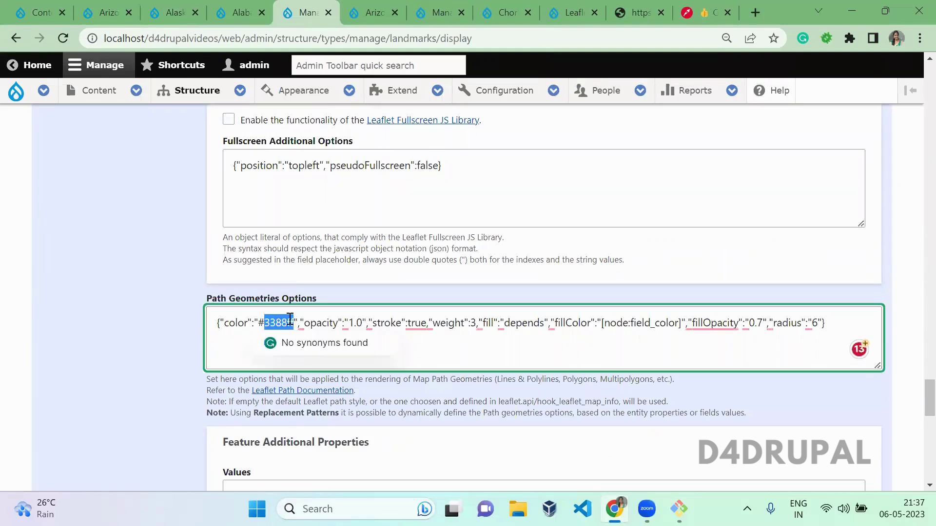
pyautogui.click(227, 5)
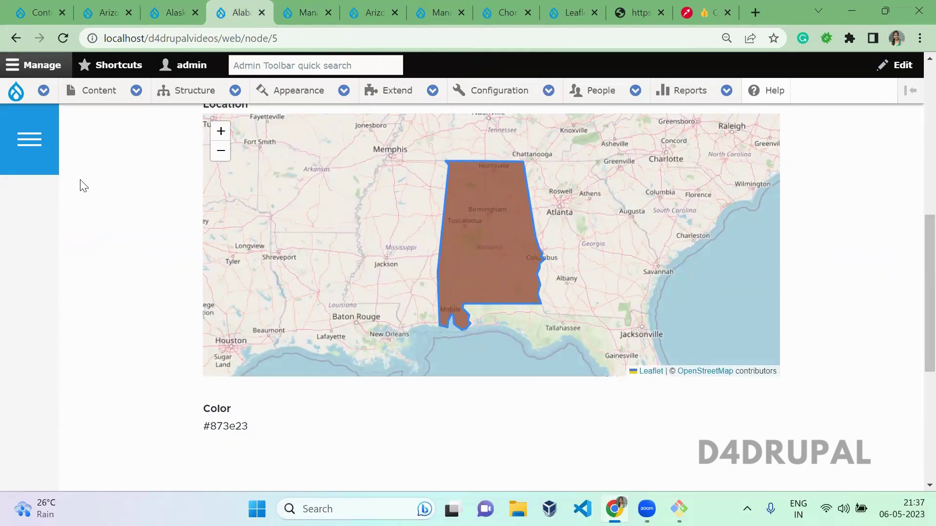
# Return to the Choropleth map view and open its /choropleth-map page in a new browser tab from the preview path
pyautogui.click(57, 7)
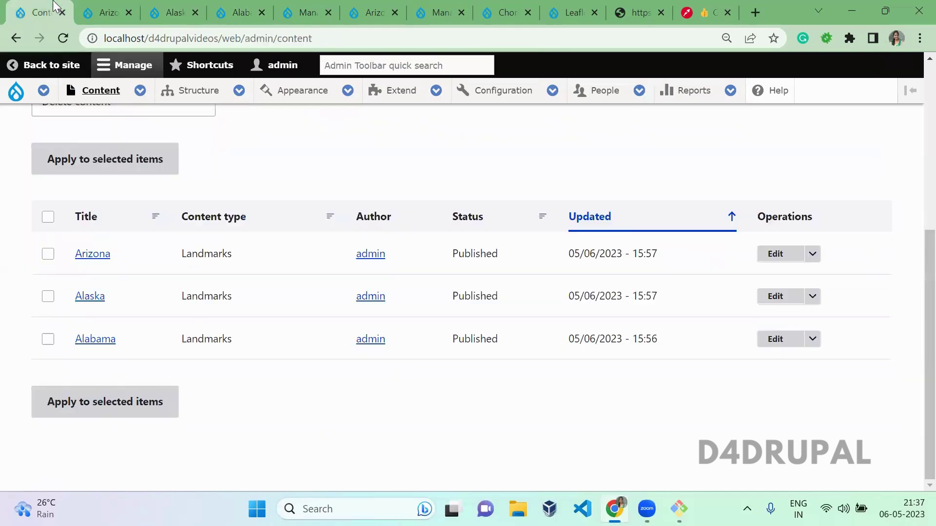
pyautogui.click(439, 10)
pyautogui.click(507, 11)
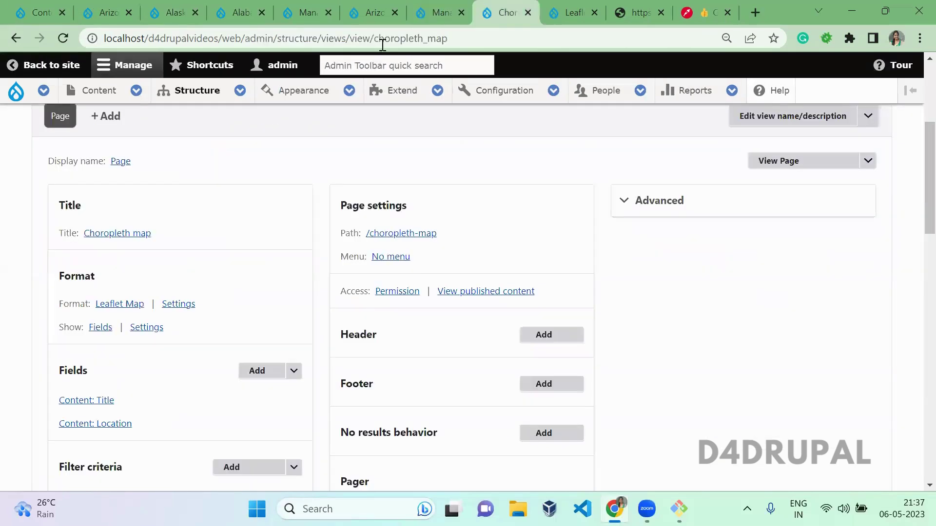
pyautogui.scroll(-15, 913, 293)
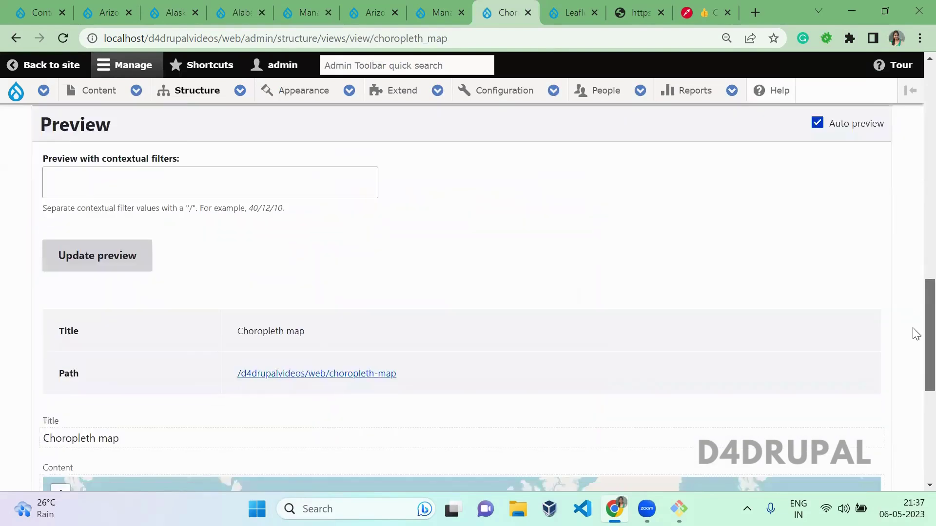
pyautogui.scroll(-2, 915, 363)
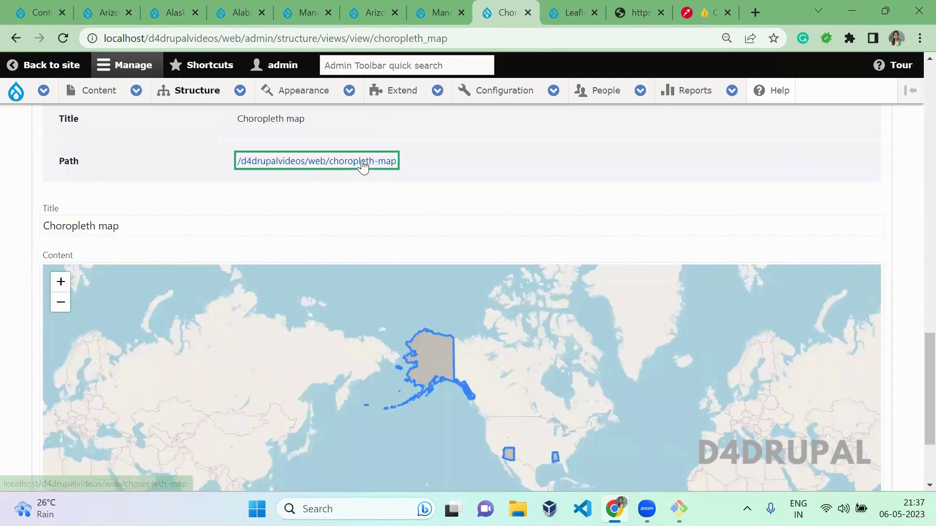
pyautogui.keyDown('ctrl'); pyautogui.click(378, 161); pyautogui.keyUp('ctrl')
pyautogui.click(530, 175)
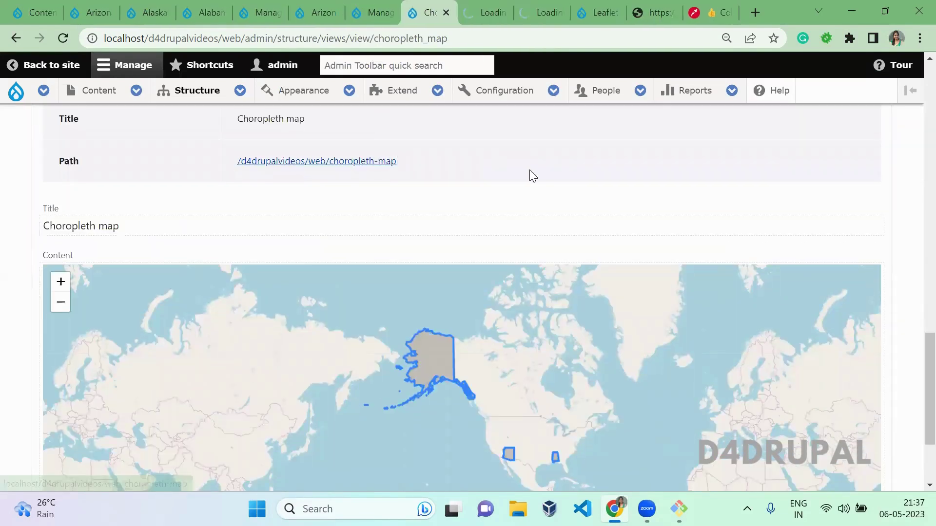
pyautogui.click(545, 7)
# Open the view's Leaflet Map format settings, find fillColor in Path Geometries Options, and close the settings without changes
pyautogui.click(463, 12)
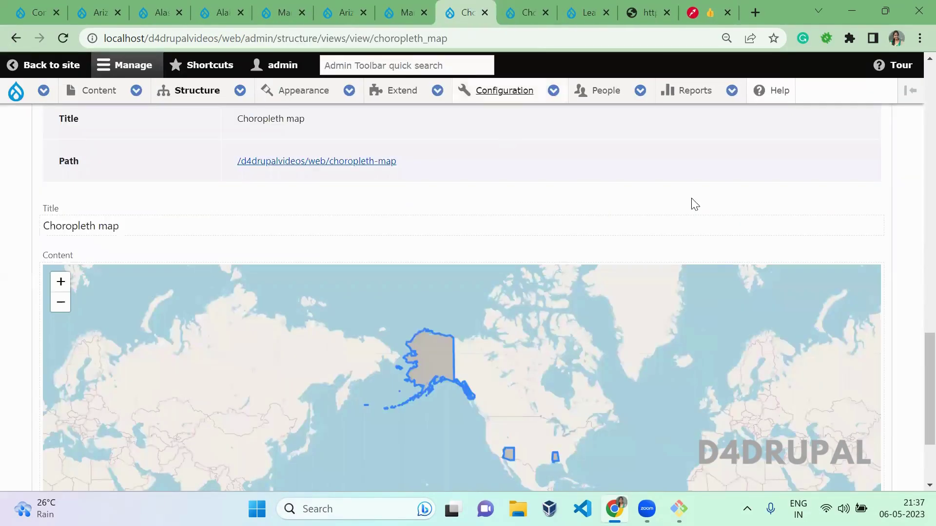
pyautogui.scroll(15, 913, 234)
pyautogui.scroll(-1, 915, 121)
pyautogui.scroll(-2, 912, 121)
pyautogui.click(179, 396)
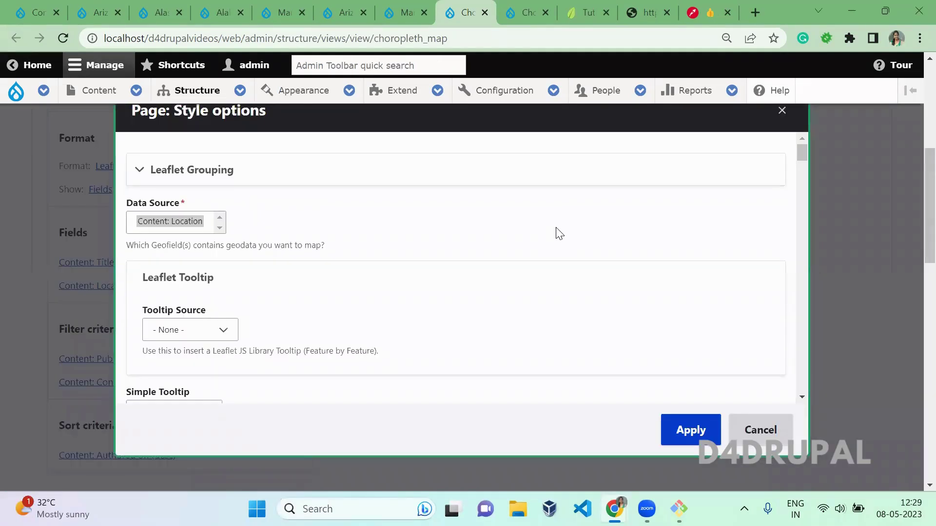
pyautogui.hotkey('ctrl', 'f')
pyautogui.write('fill o')
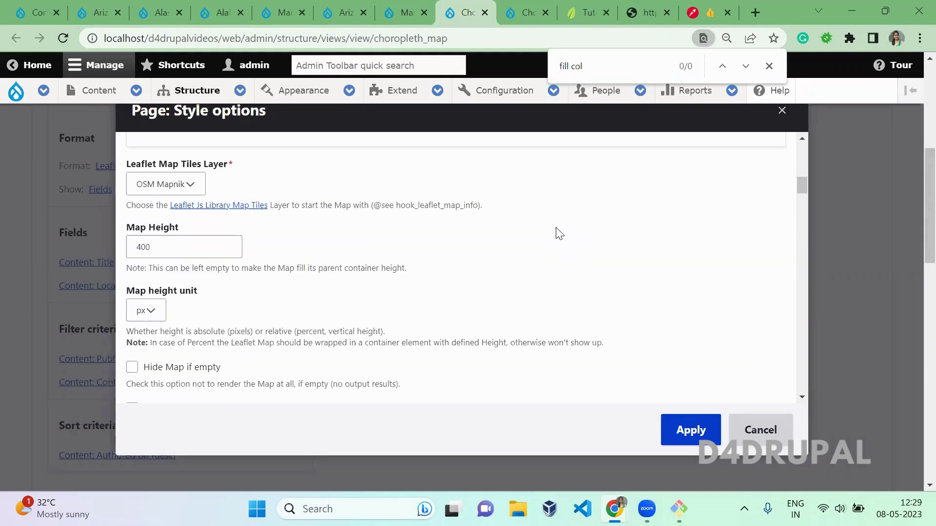
pyautogui.press('BackSpace')
pyautogui.press('BackSpace')
pyautogui.press('BackSpace')
pyautogui.press('Return')
pyautogui.press('Escape')
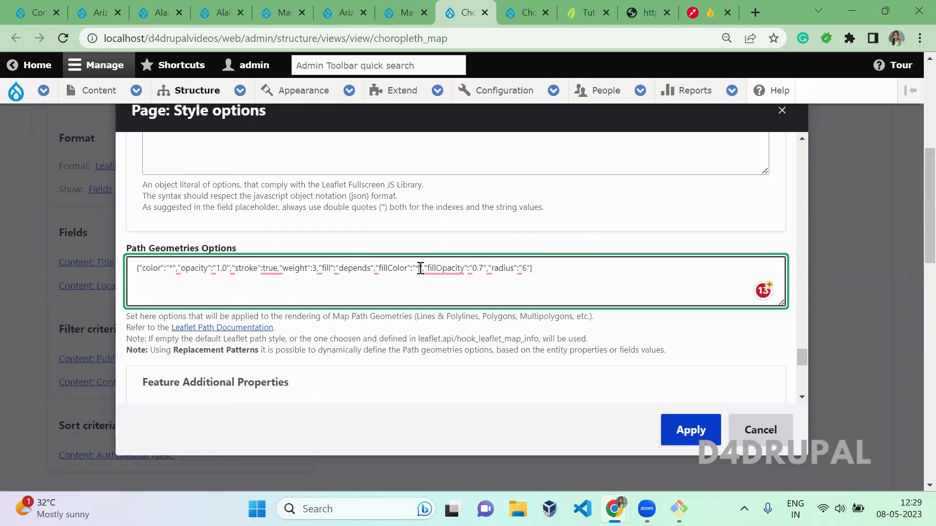
pyautogui.click(782, 111)
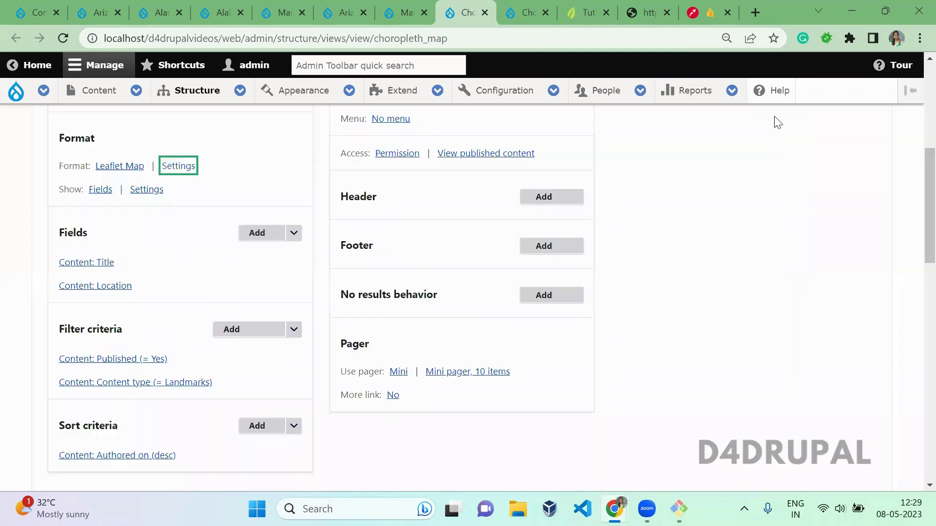
# Add the Landmarks Color field to the Choropleth map view with its default field settings
pyautogui.click(257, 232)
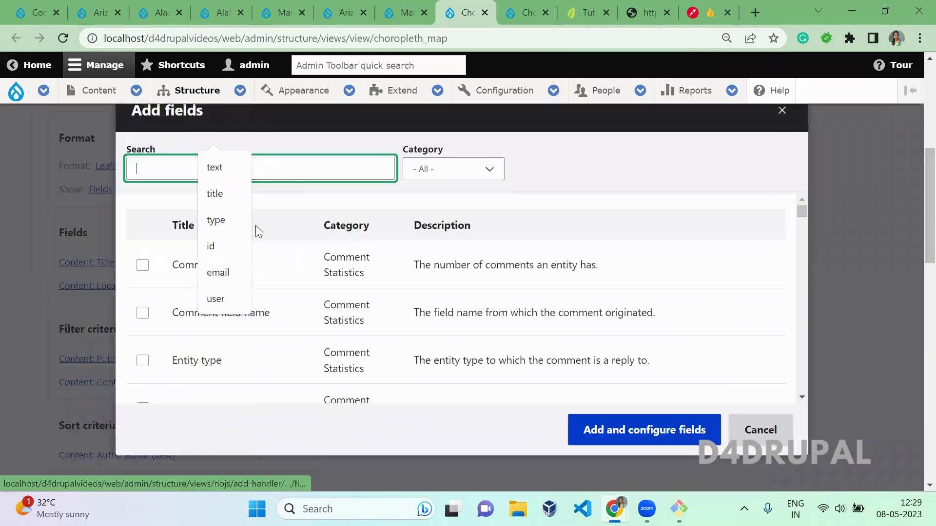
pyautogui.write('color')
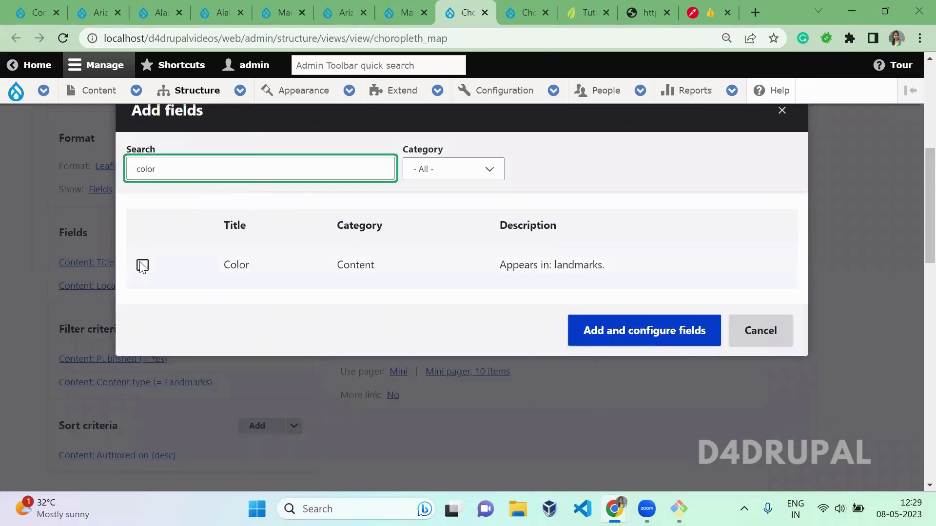
pyautogui.click(142, 266)
pyautogui.click(648, 370)
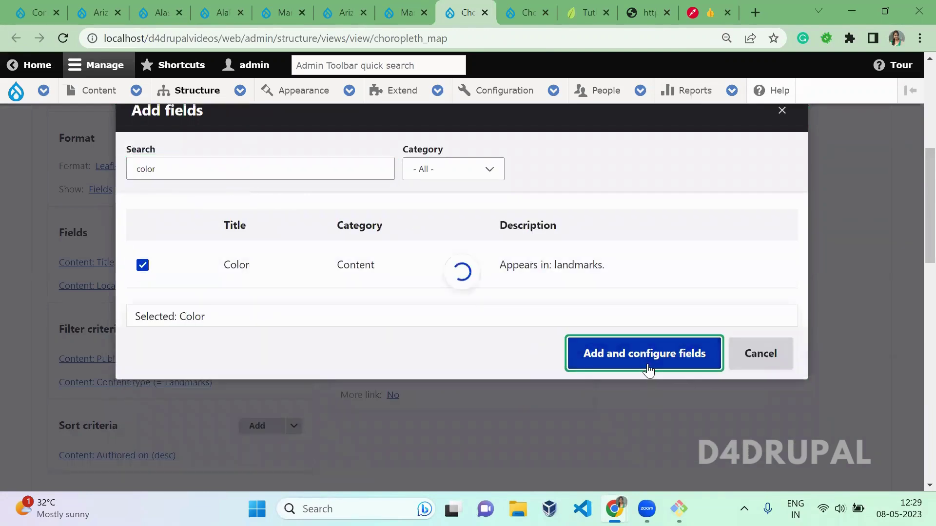
pyautogui.click(616, 431)
# Expand Replacement patterns in the Leaflet Map format settings and copy the {{ field_color }} token
pyautogui.click(176, 167)
pyautogui.hotkey('ctrl', 'f')
pyautogui.write('repl')
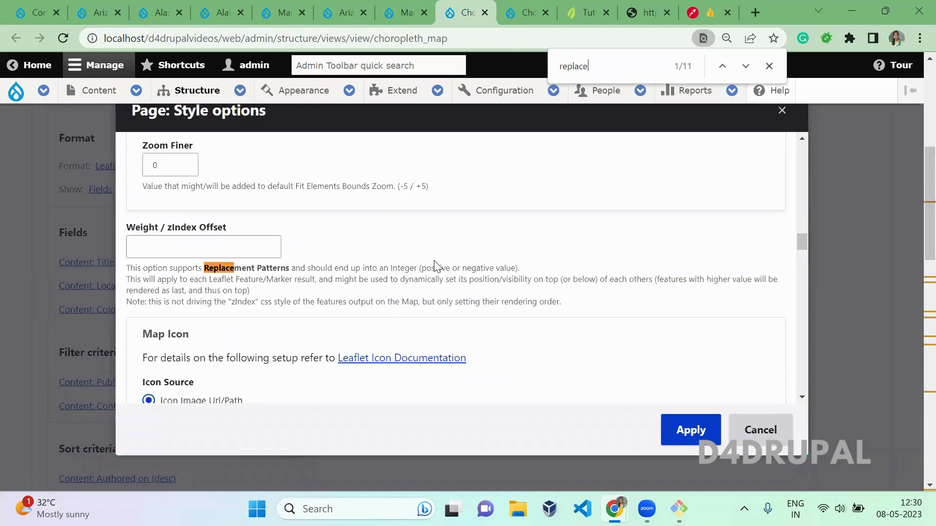
pyautogui.write('ace')
pyautogui.press('Return')
pyautogui.press('Return')
pyautogui.press('Return')
pyautogui.press('Return')
pyautogui.press('Escape')
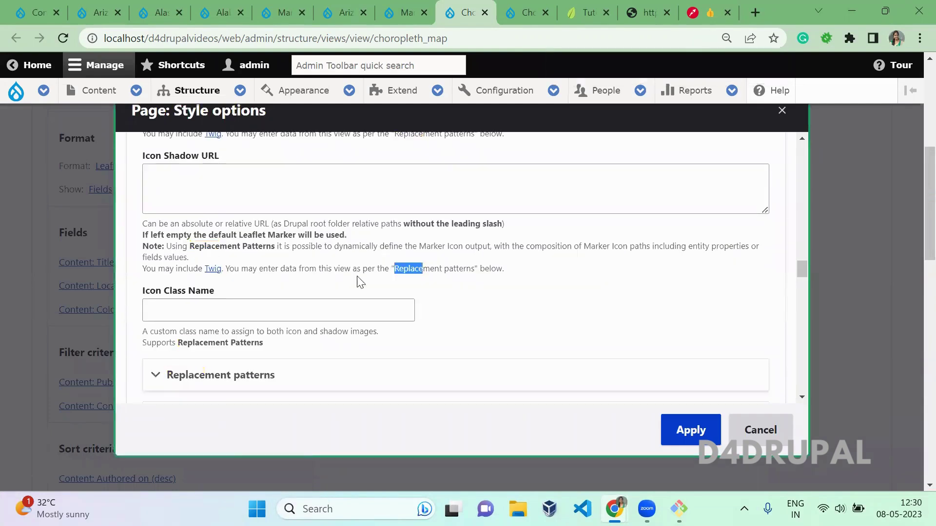
pyautogui.click(236, 375)
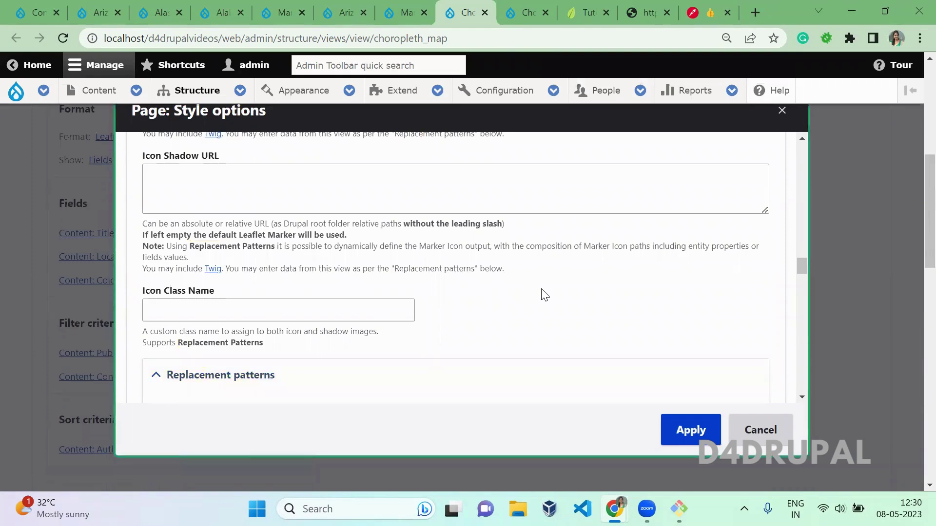
pyautogui.moveTo(804, 268); pyautogui.dragTo(804, 284)
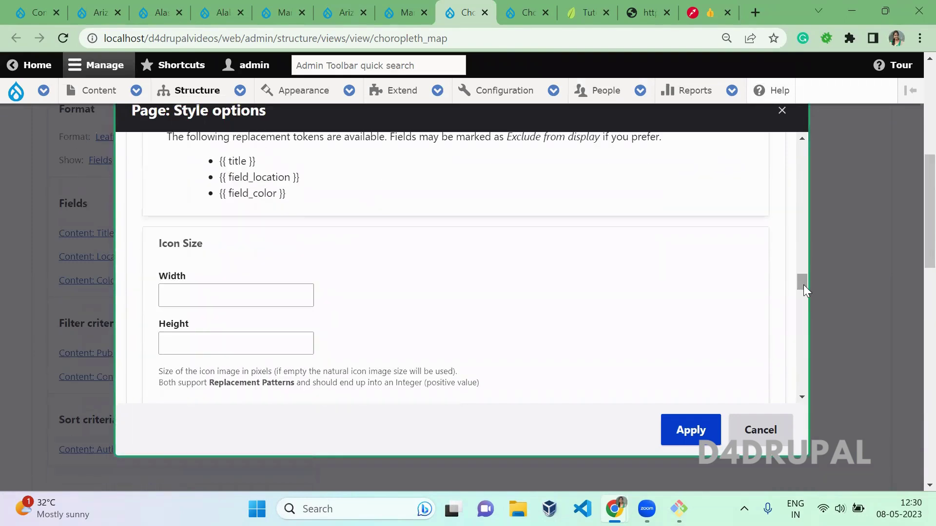
pyautogui.moveTo(295, 201); pyautogui.dragTo(224, 198)
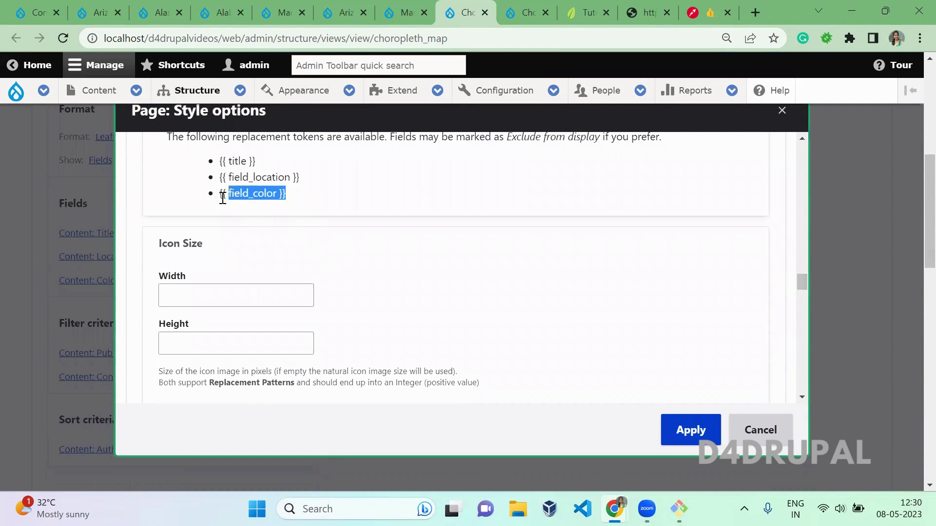
# Set fillColor in Path Geometries Options to "{{ field_color }}" and apply the style options
pyautogui.hotkey('ctrl', 'f')
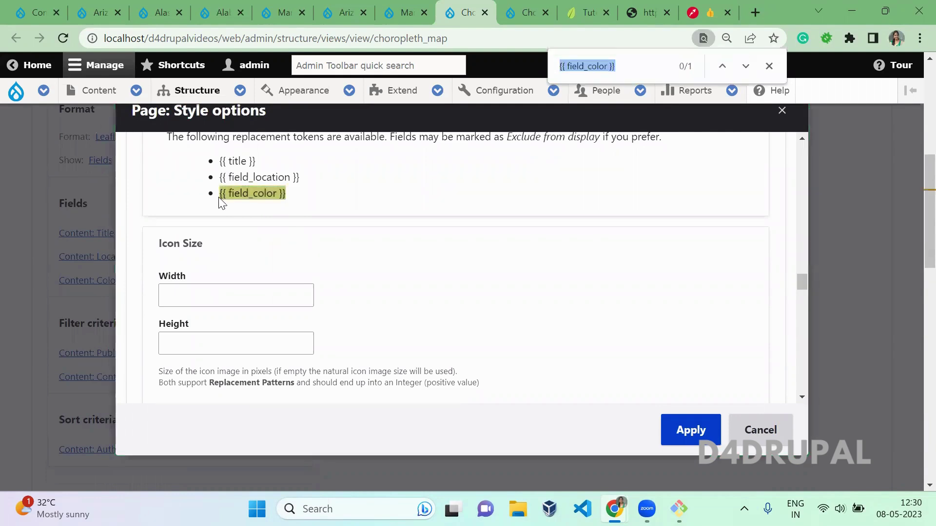
pyautogui.write('fill')
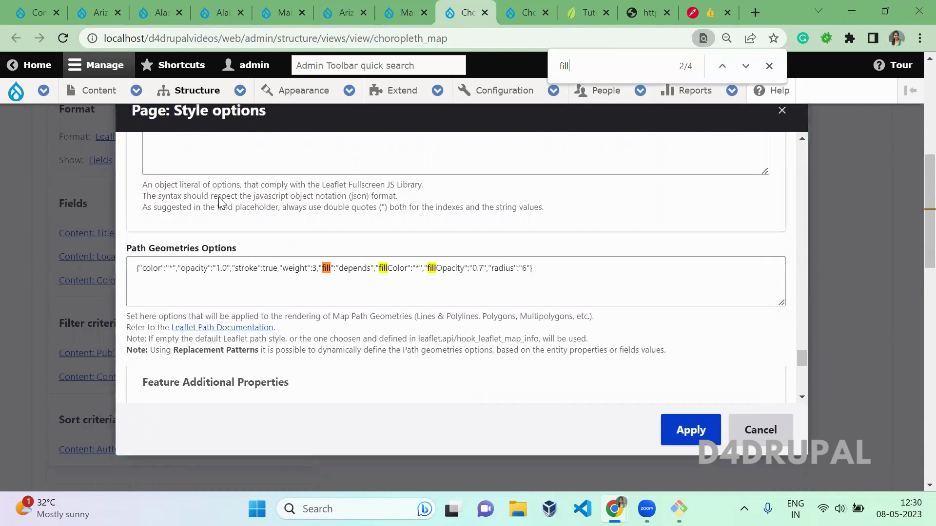
pyautogui.click(415, 267)
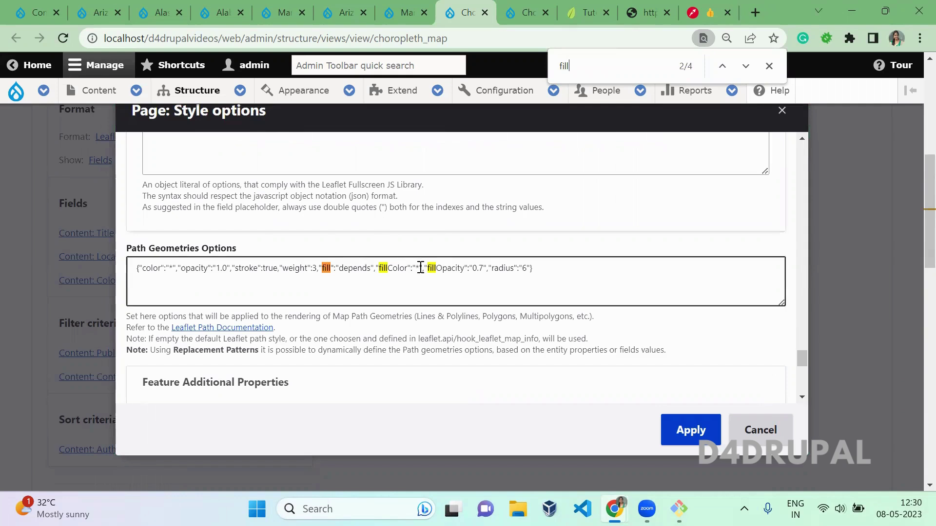
pyautogui.doubleClick(420, 267)
pyautogui.write('{{ field_color }}')
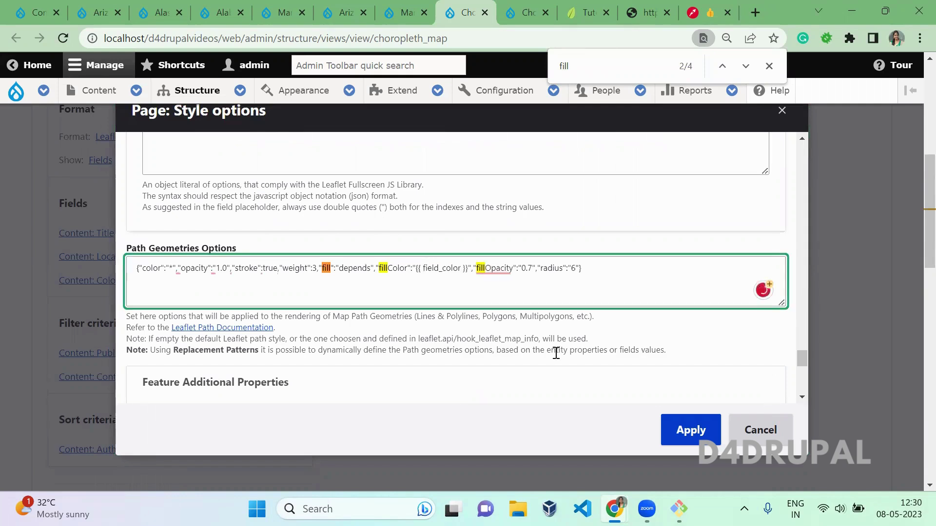
pyautogui.click(668, 429)
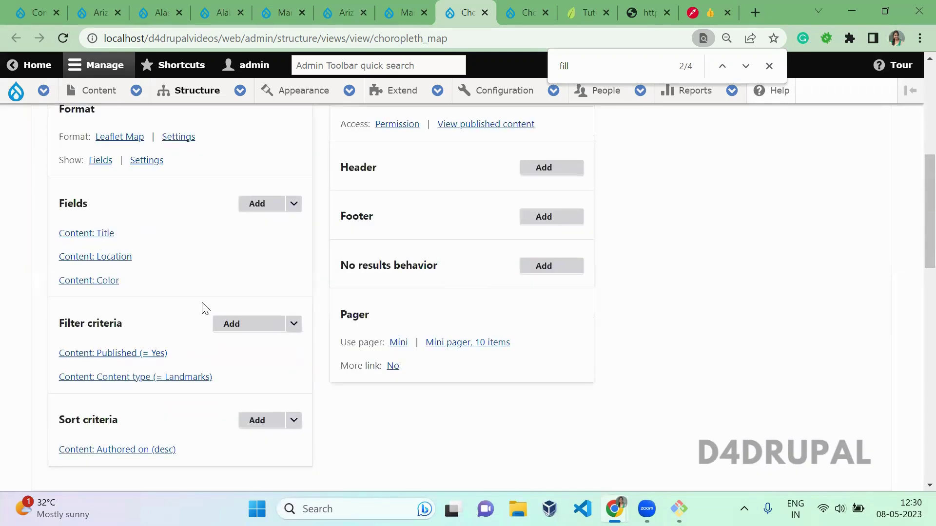
# Save the Choropleth map view and reload its public page to check the state fills on the map
pyautogui.scroll(-3, 914, 190)
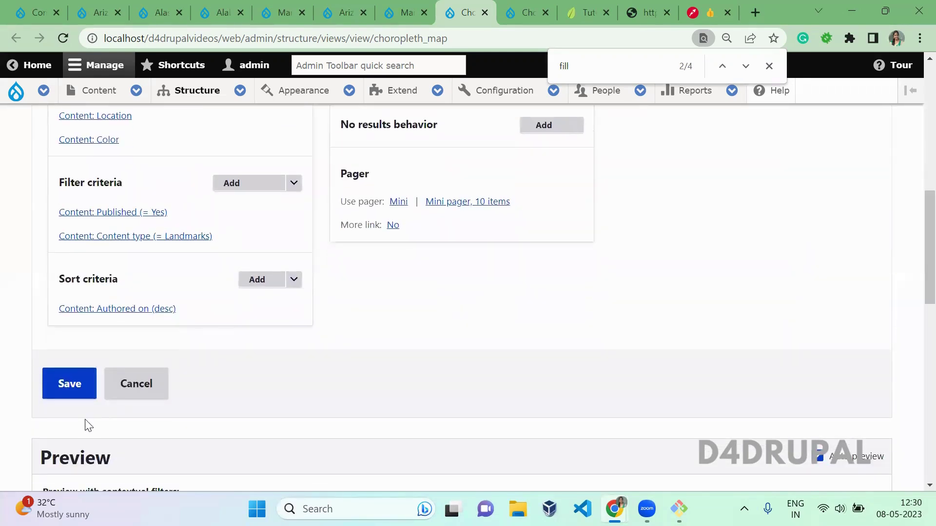
pyautogui.click(88, 396)
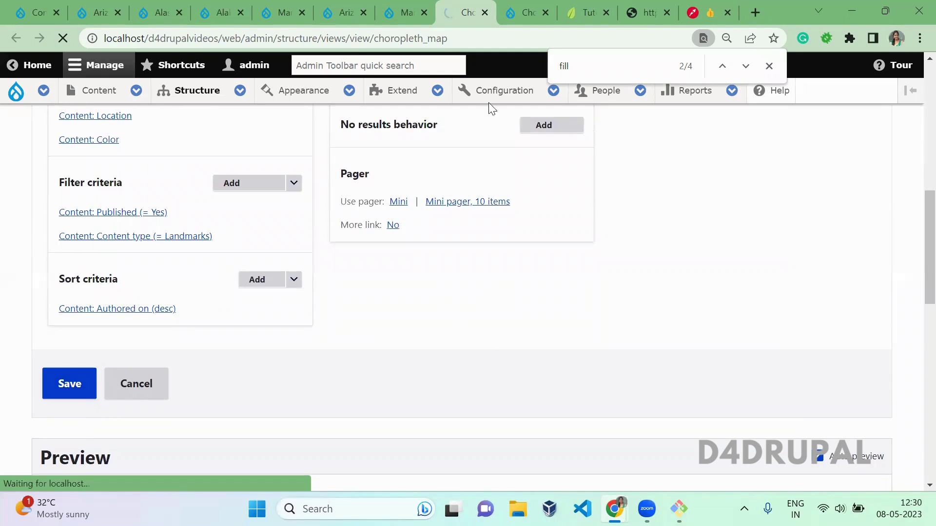
pyautogui.click(500, 11)
pyautogui.press('F5')
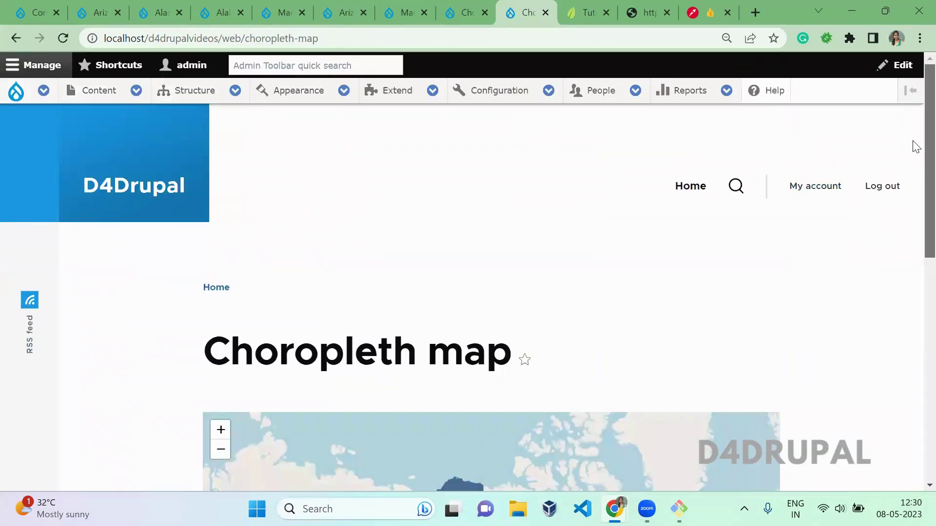
pyautogui.scroll(-5, 914, 195)
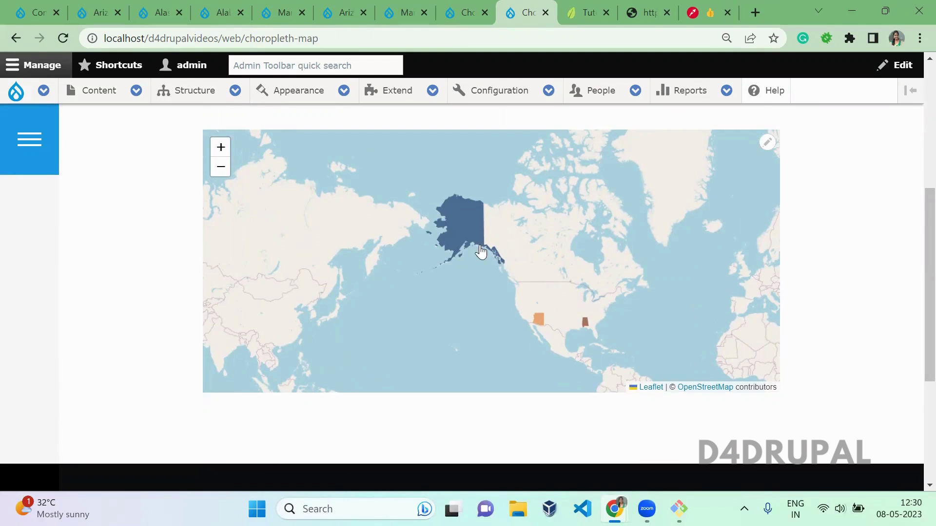
# Reopen the view's Leaflet Map format settings and locate the fill entries in Path Geometries Options
pyautogui.click(465, 12)
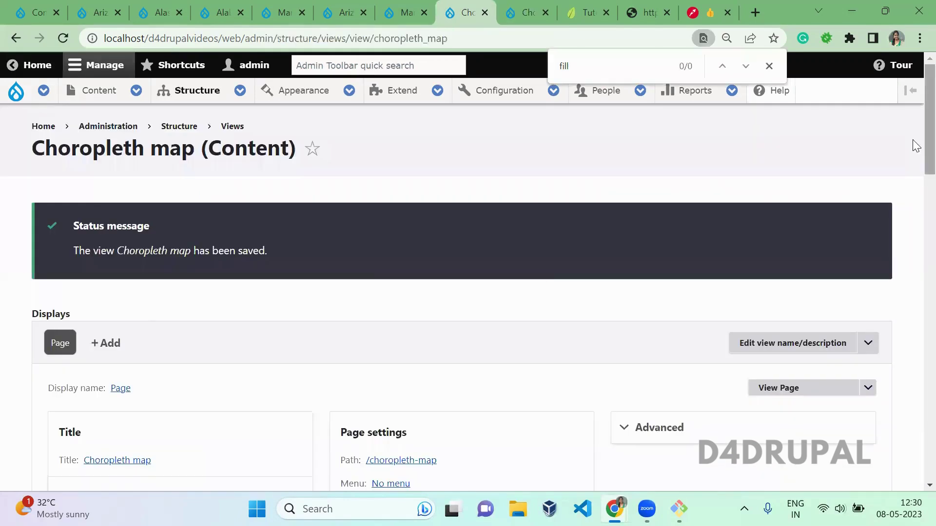
pyautogui.scroll(-5, 914, 182)
pyautogui.click(178, 299)
pyautogui.click(541, 6)
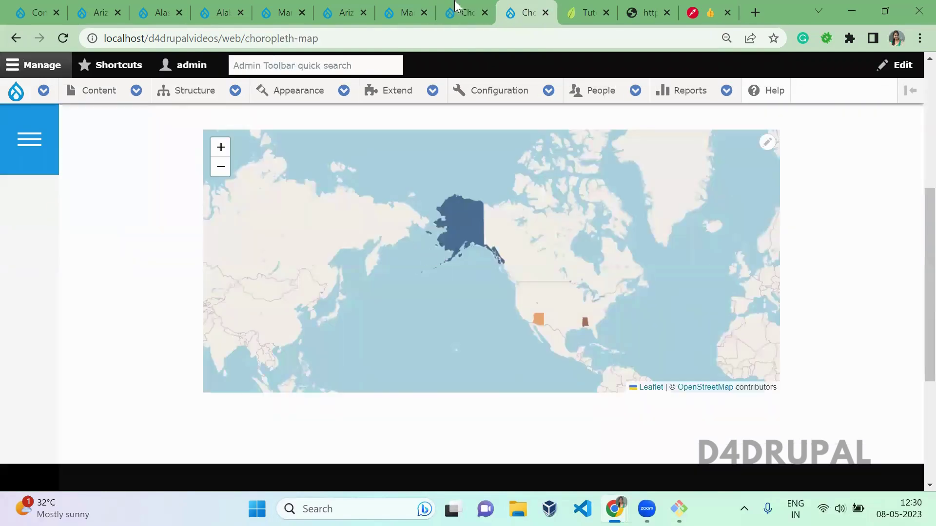
pyautogui.click(470, 7)
pyautogui.hotkey('ctrl', 'f')
pyautogui.press('Return')
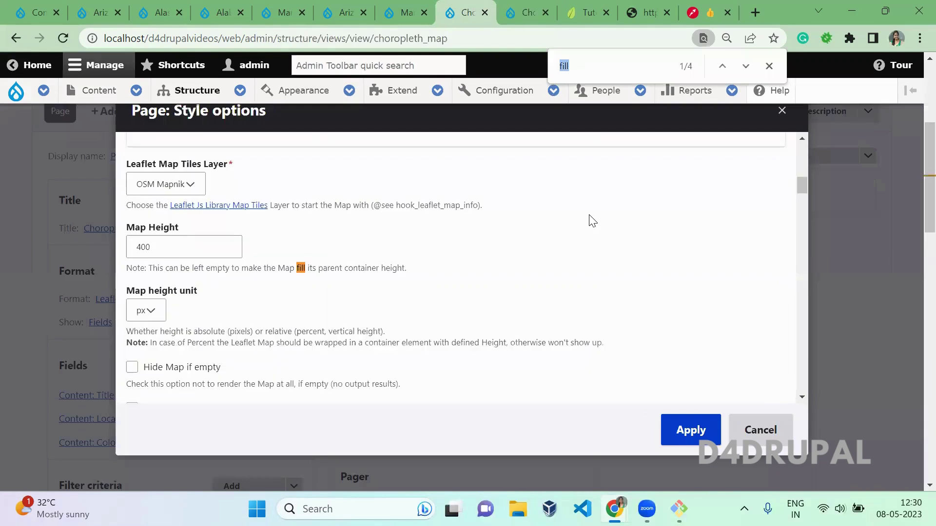
pyautogui.press('Escape')
pyautogui.hotkey('ctrl', 'f')
pyautogui.press('Return')
pyautogui.press('Return')
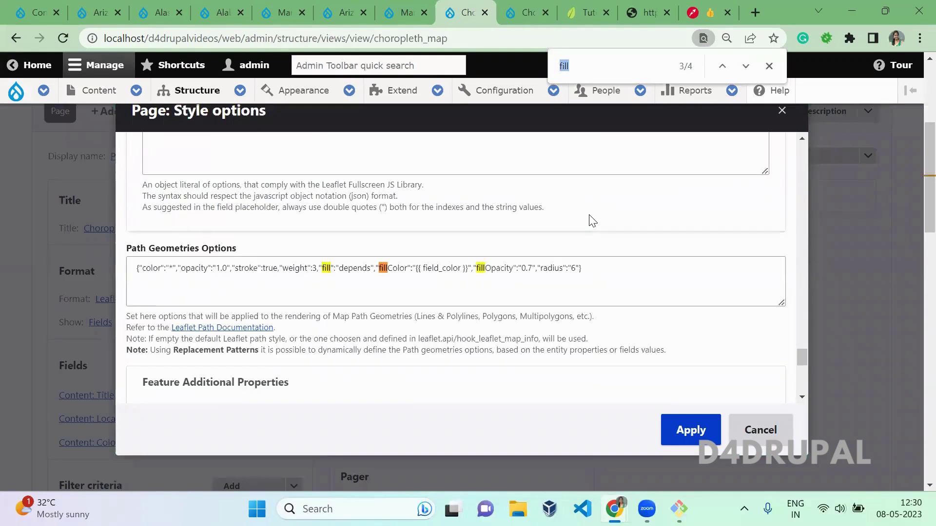
pyautogui.press('Escape')
# Compare the color and fillColor values in Path Geometries Options with the state borders and fills on the choropleth page
pyautogui.doubleClick(167, 269)
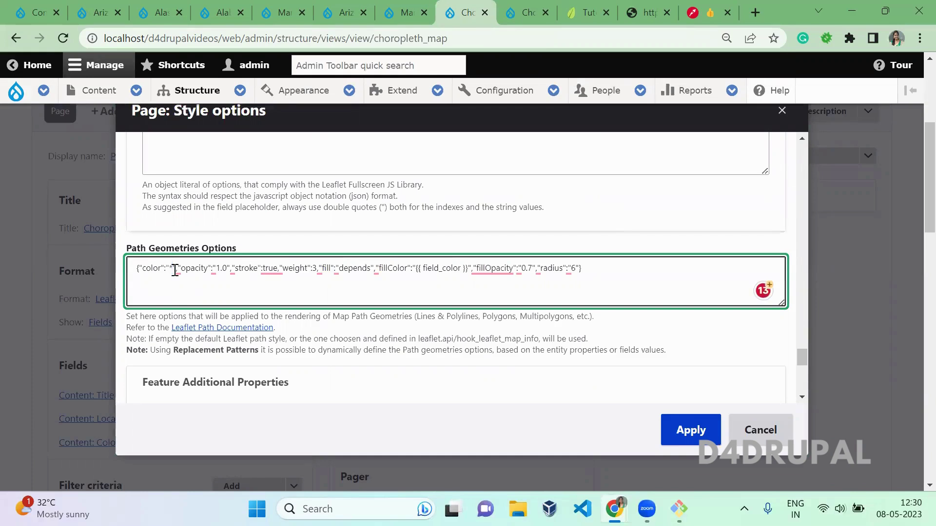
pyautogui.doubleClick(442, 268)
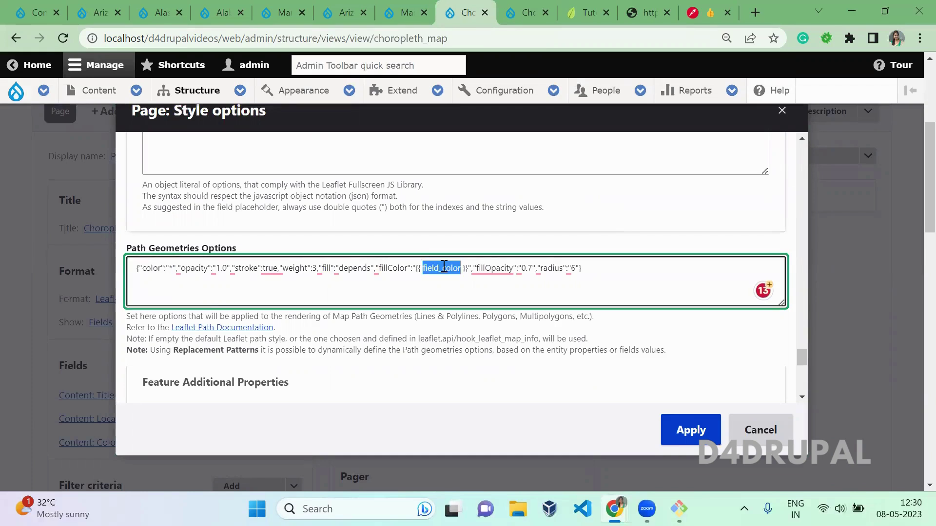
pyautogui.click(177, 268)
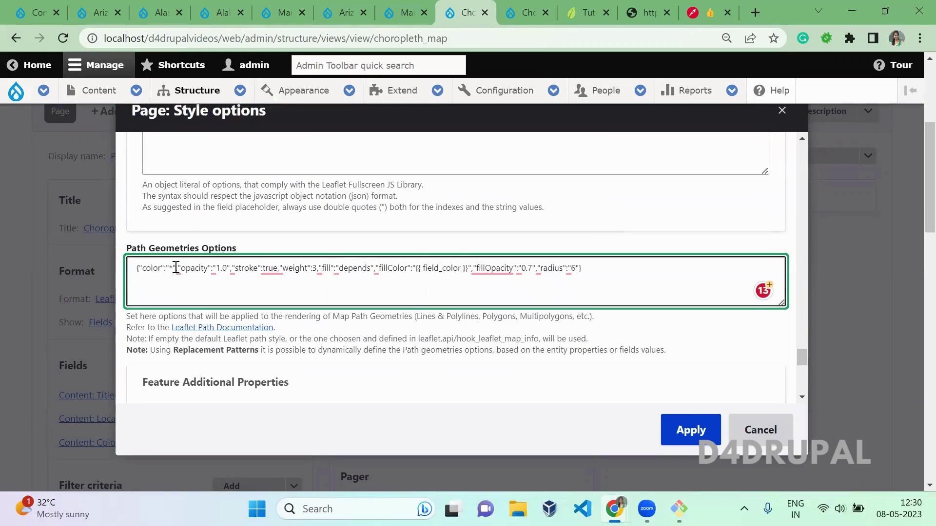
pyautogui.click(536, 11)
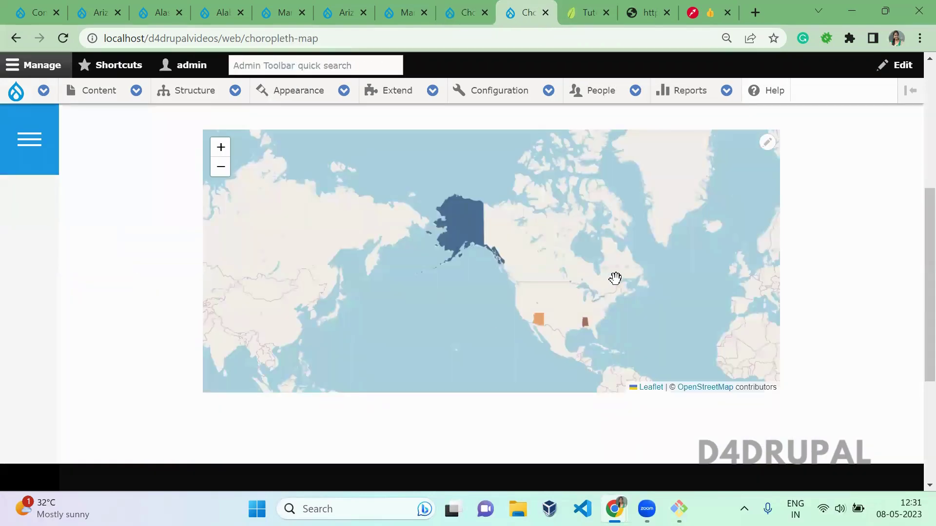
# Return to the choropleth view's style options and highlight the fillColor replacement token in Path Geometries Options
pyautogui.click(465, 12)
pyautogui.click(407, 12)
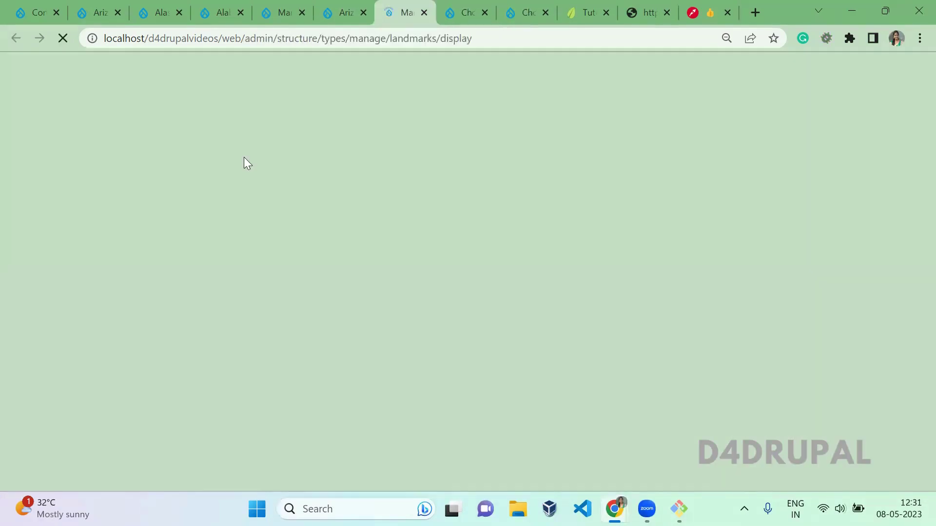
pyautogui.click(452, 7)
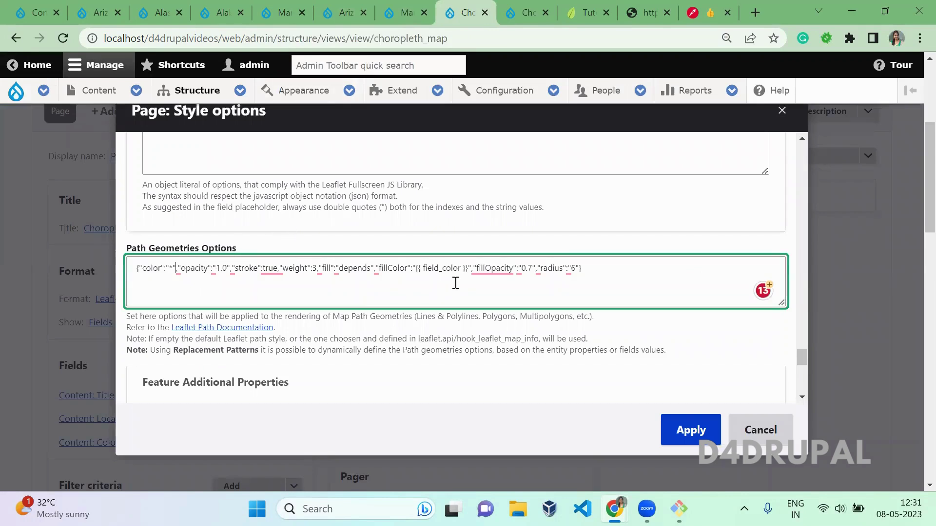
pyautogui.moveTo(419, 268); pyautogui.dragTo(478, 260)
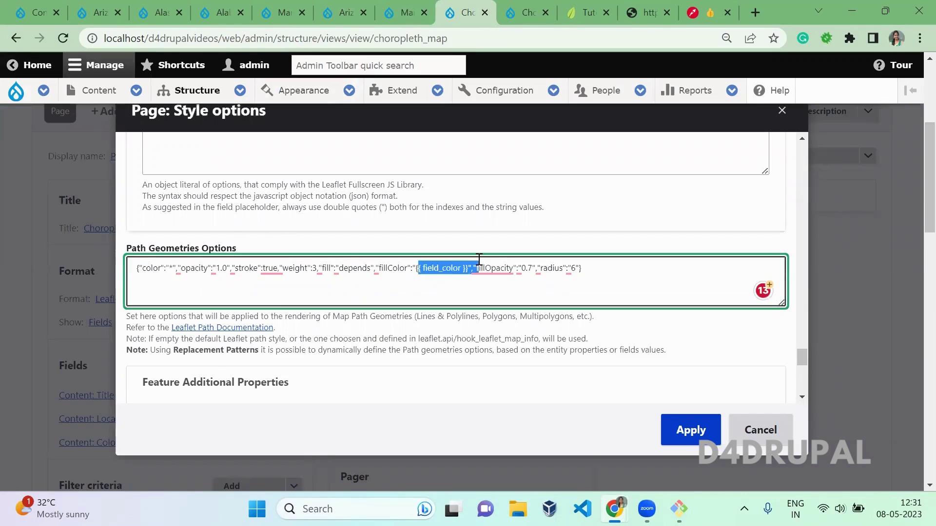
# Open the Location field's Leaflet Map format settings on the Landmarks Manage display page and search the page for "fill"
pyautogui.click(385, 12)
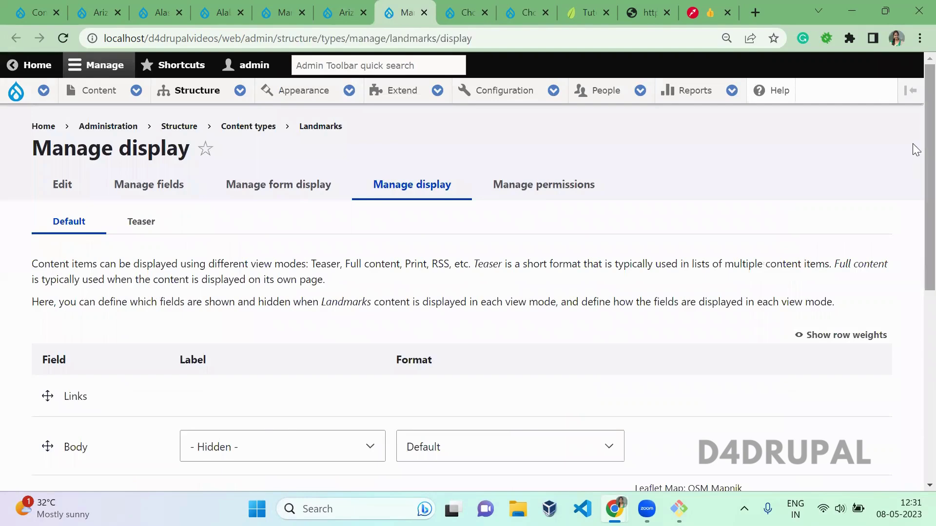
pyautogui.scroll(-5, 913, 251)
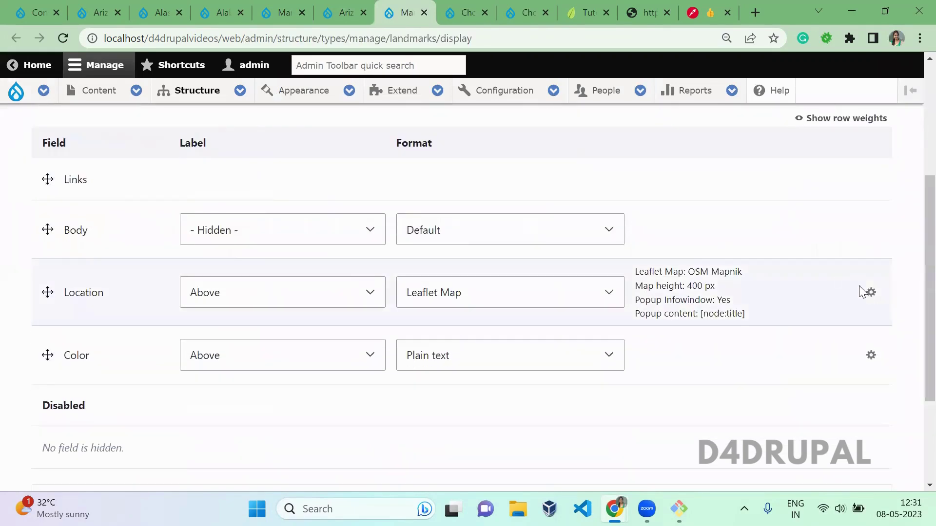
pyautogui.click(870, 292)
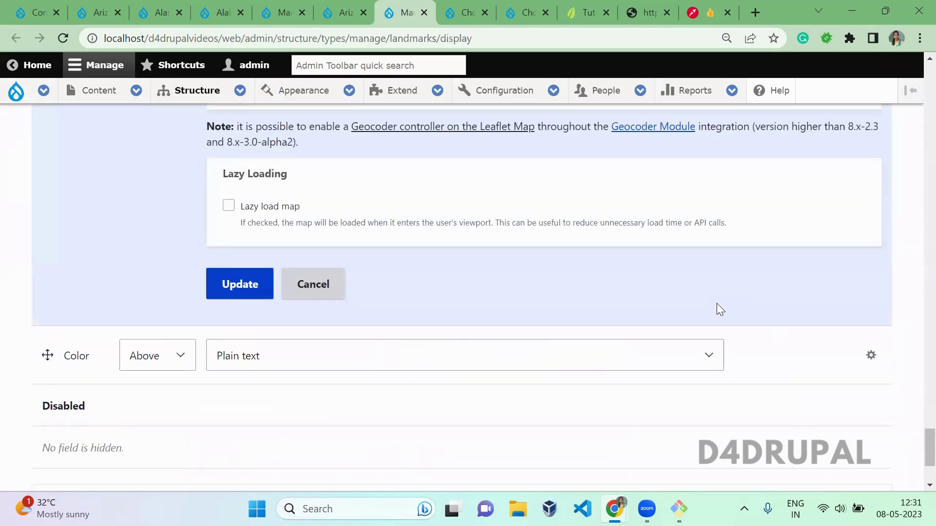
pyautogui.hotkey('ctrl', 'f')
pyautogui.write('fill')
pyautogui.press('Return')
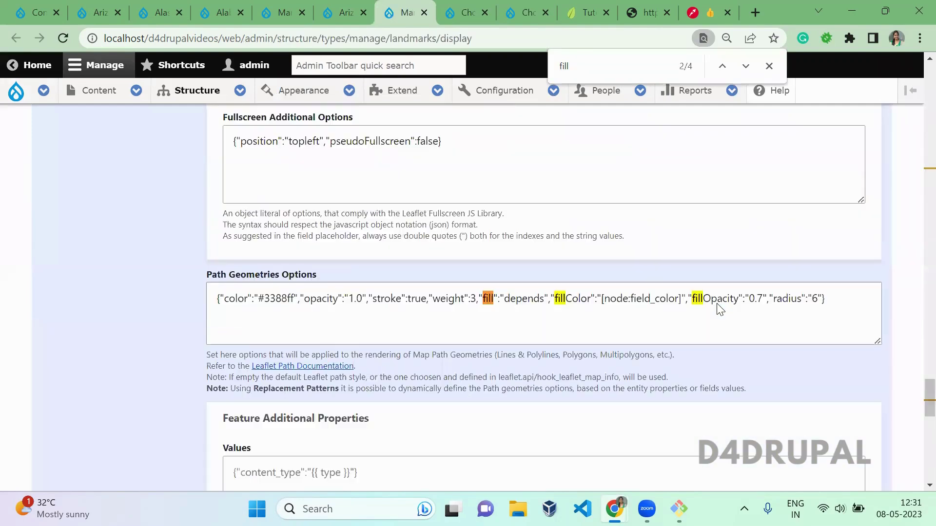
# Highlight the node token used for fillColor in the Location field's Path Geometries Options, and return to the choropleth map page
pyautogui.press('Escape')
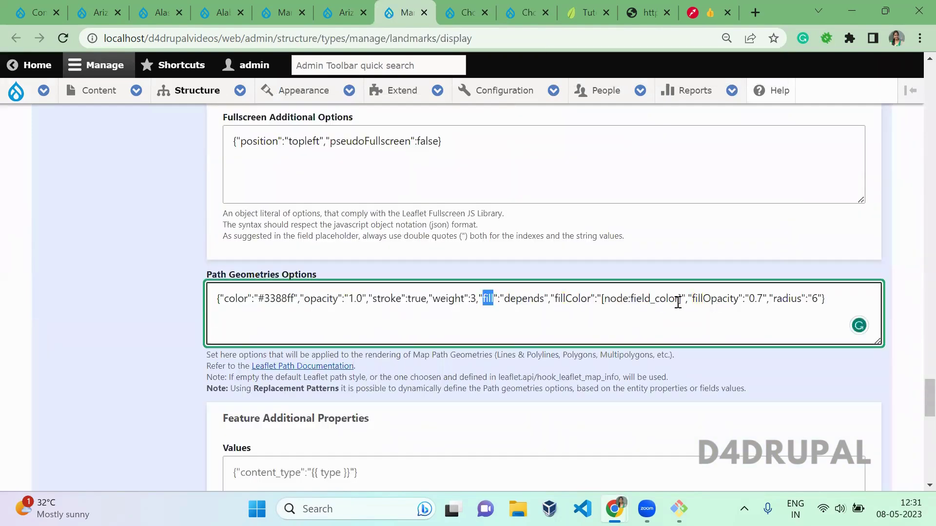
pyautogui.moveTo(678, 302); pyautogui.dragTo(611, 302)
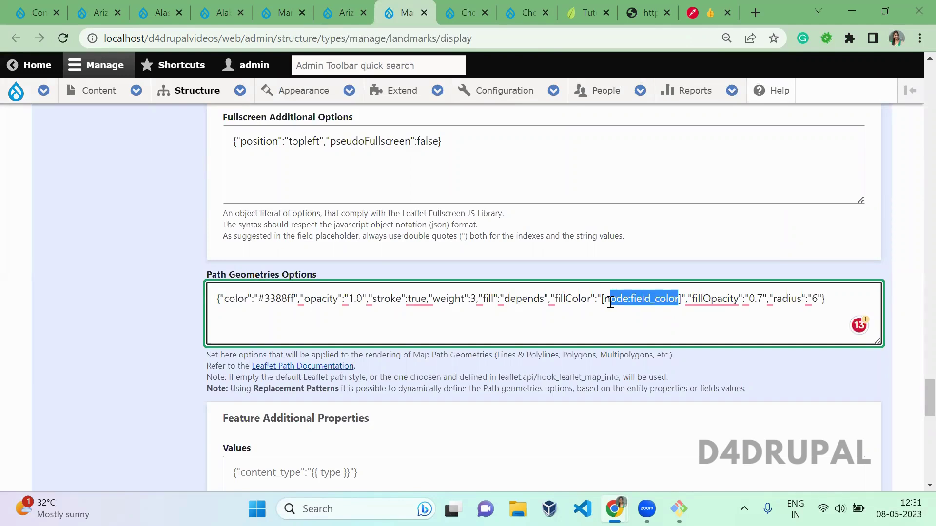
pyautogui.click(536, 7)
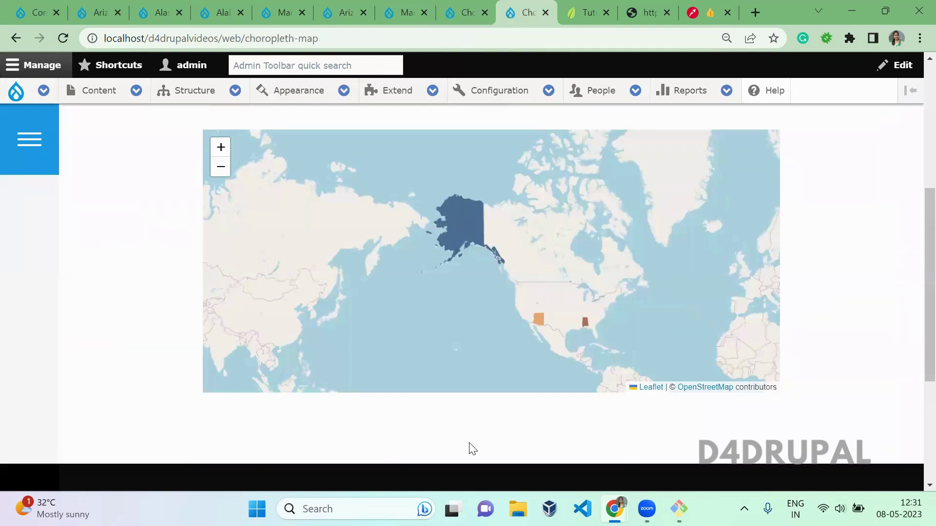